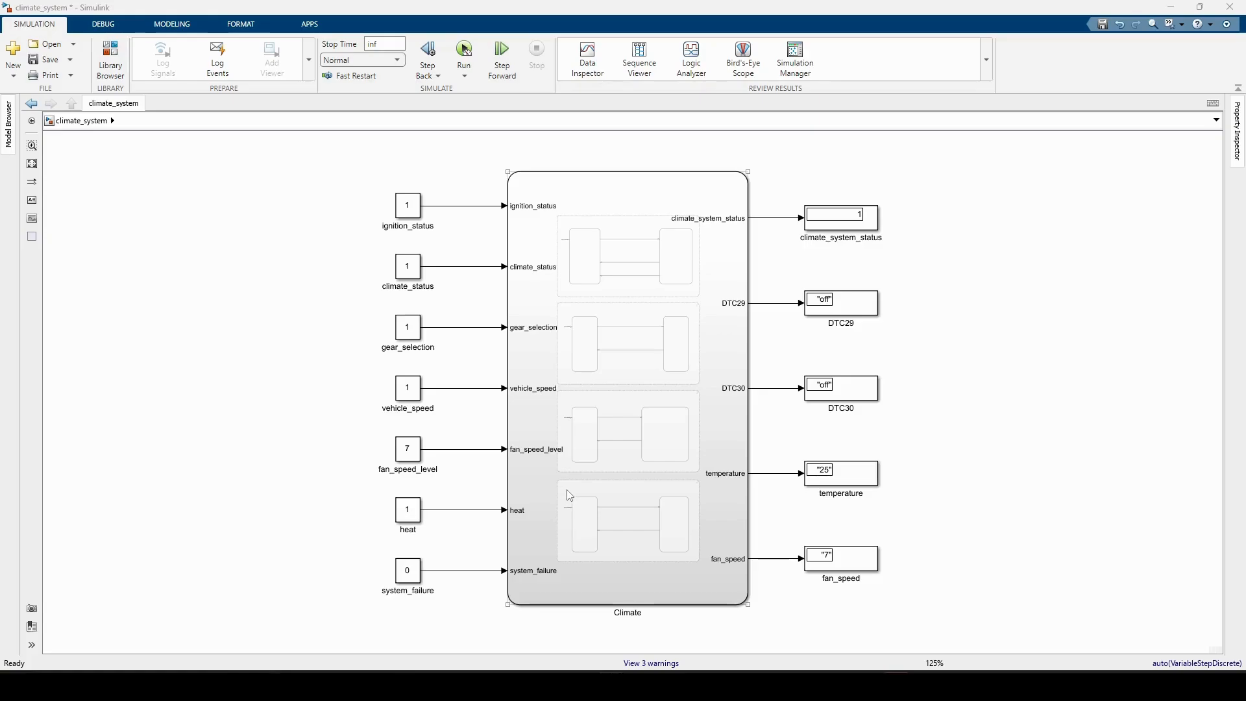
Run the simulation and set the climate_status constant to 0
left_click(465, 49)
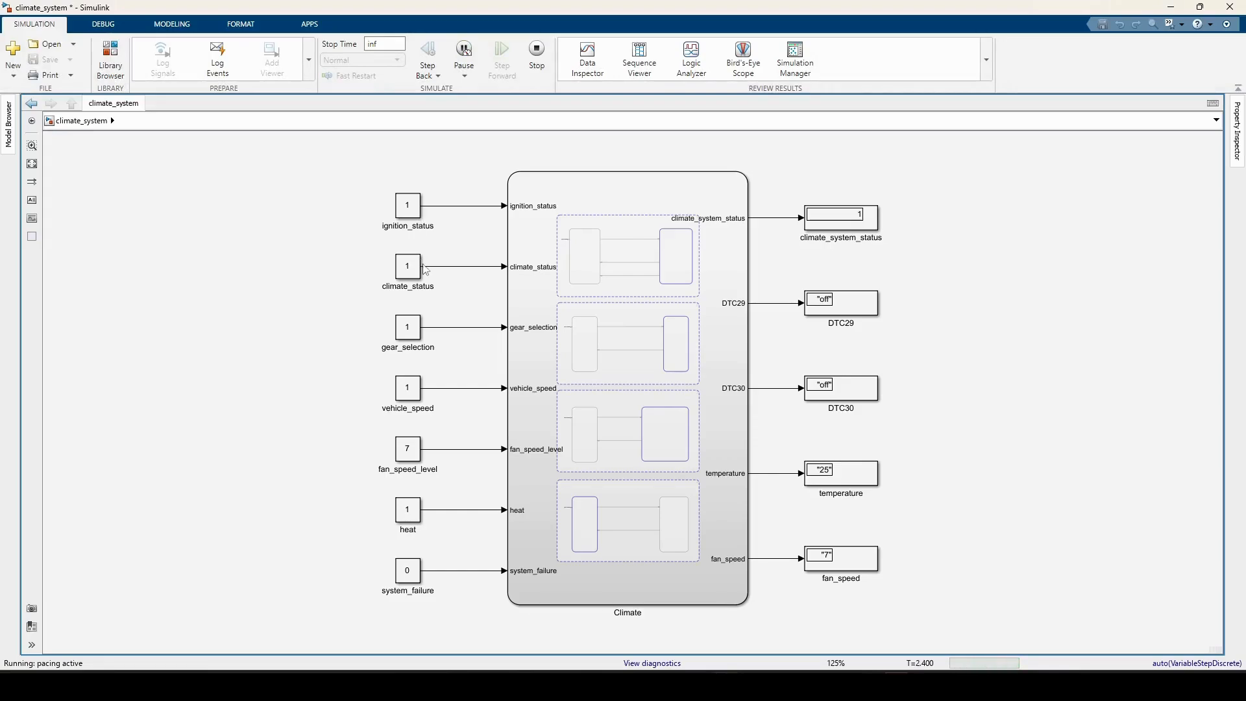
double_click(419, 267)
type("0")
left_click(541, 370)
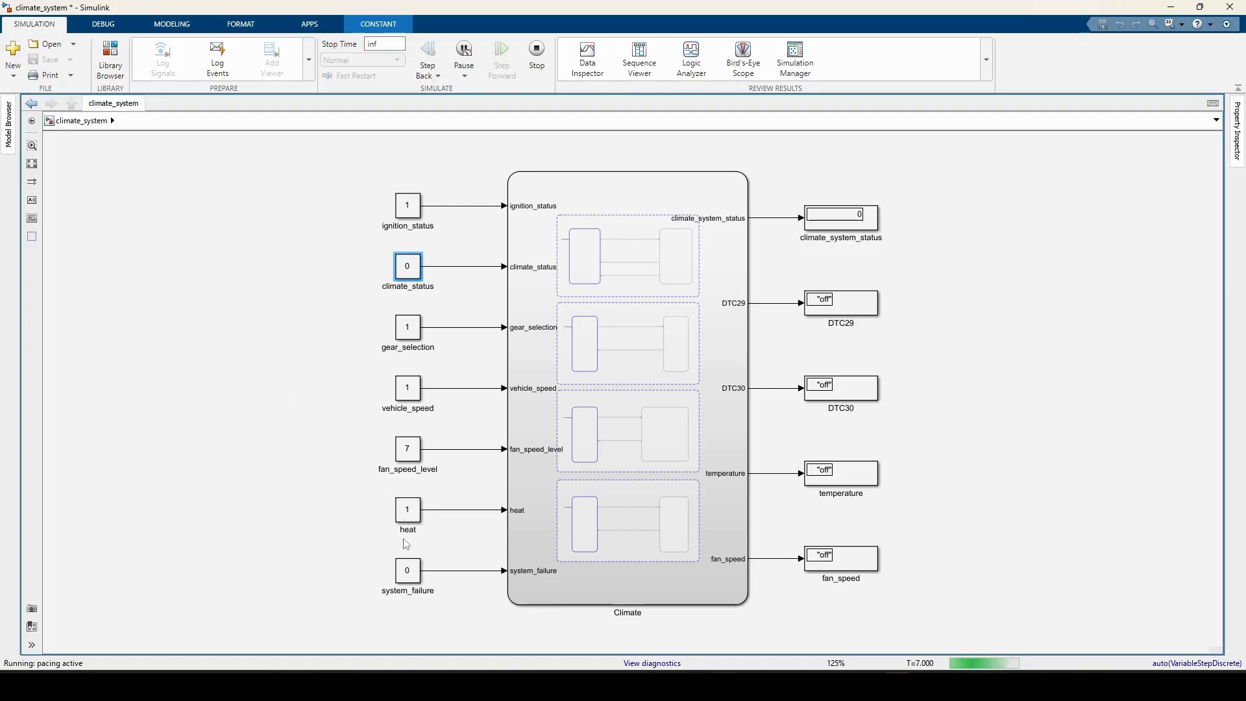
Set the system_failure constant to 1 and stop the simulation
double_click(415, 574)
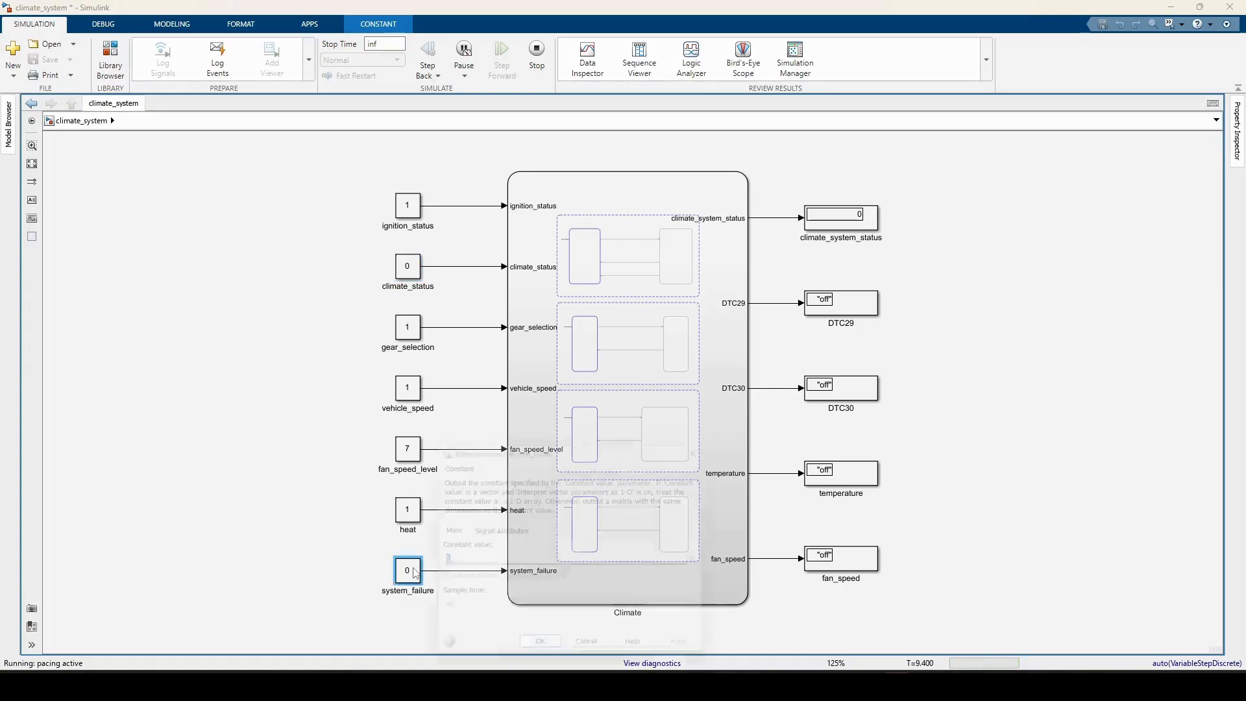
type("1")
key("Return")
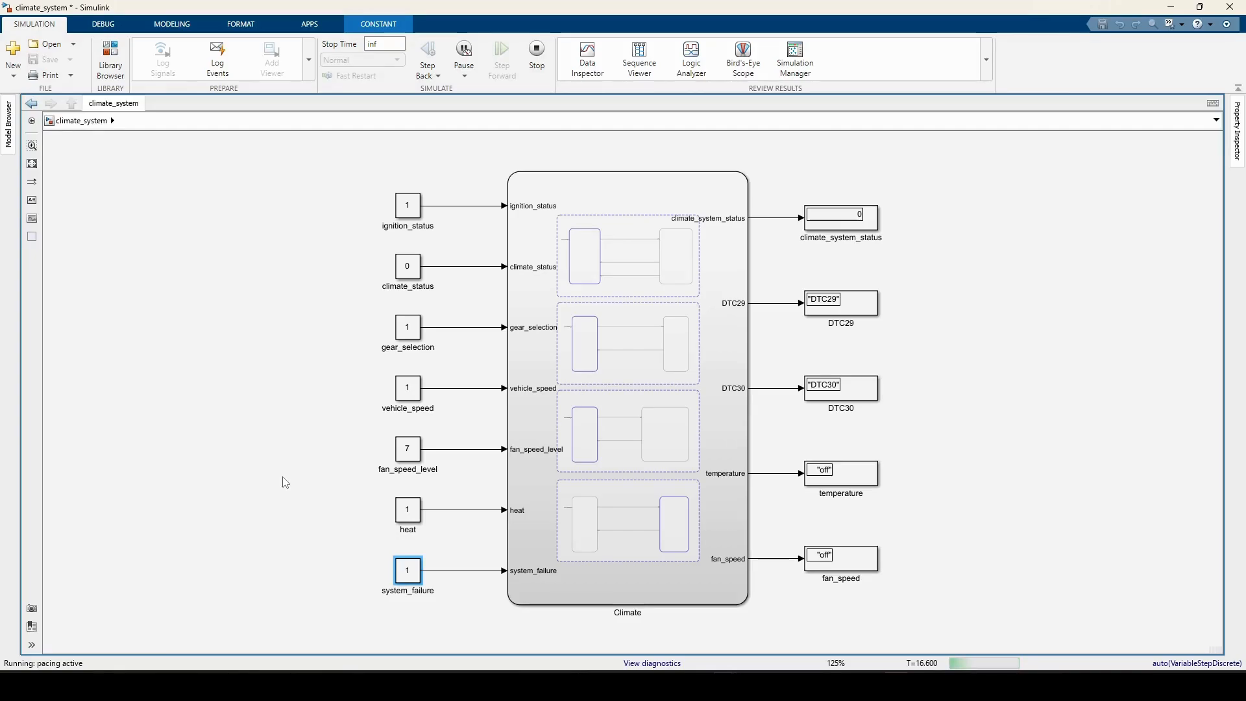
left_click(537, 52)
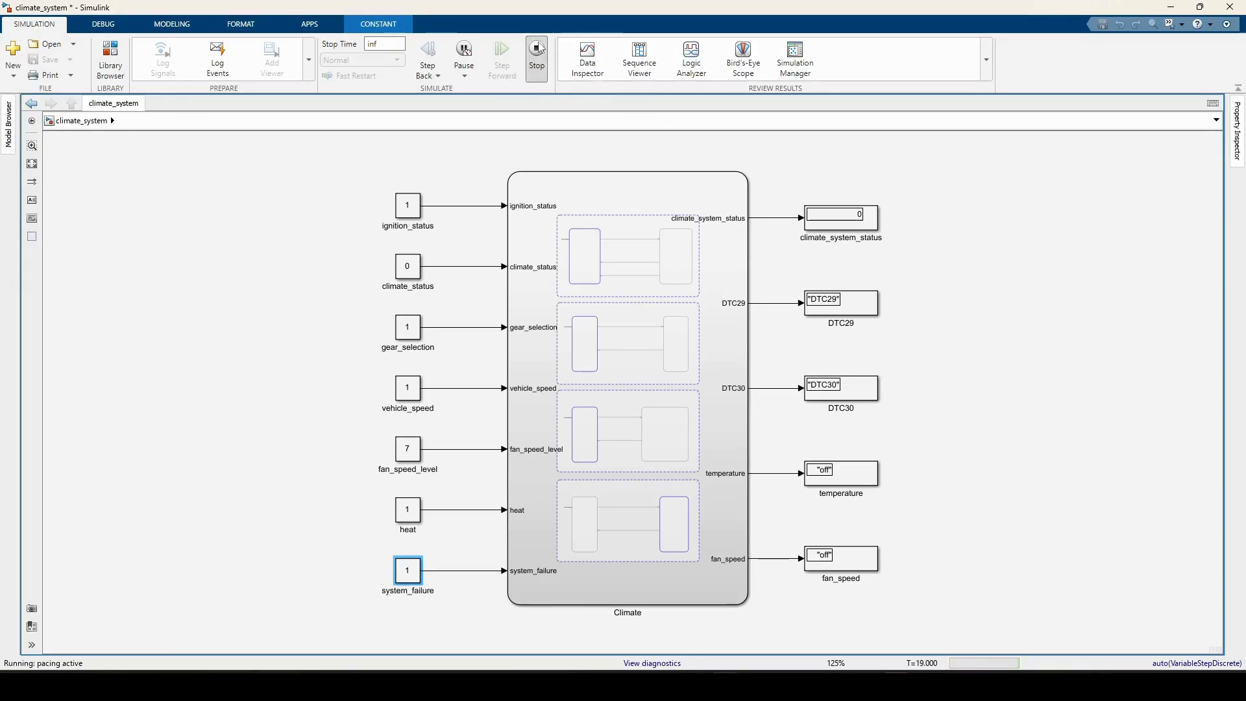
Add two areas in the empty canvas beside the display blocks: a tall one, and a wide one beside its lower end
left_click_drag(930, 358, 305, 353)
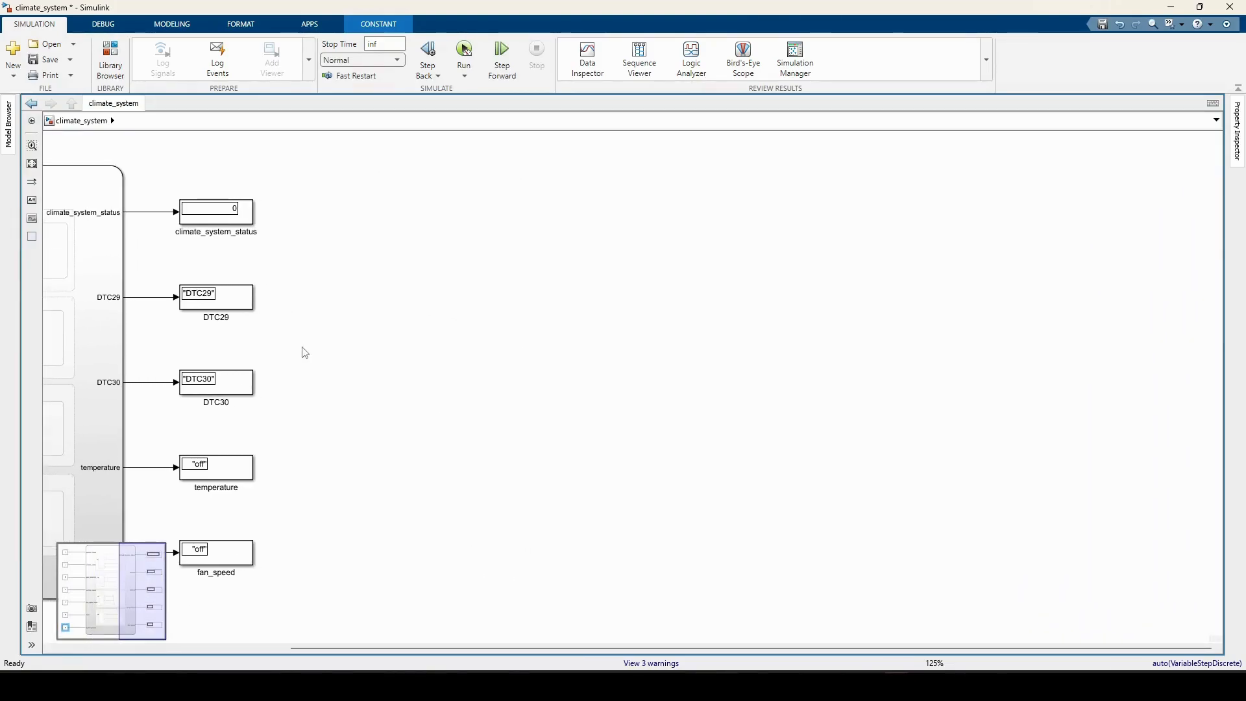
left_click(291, 278)
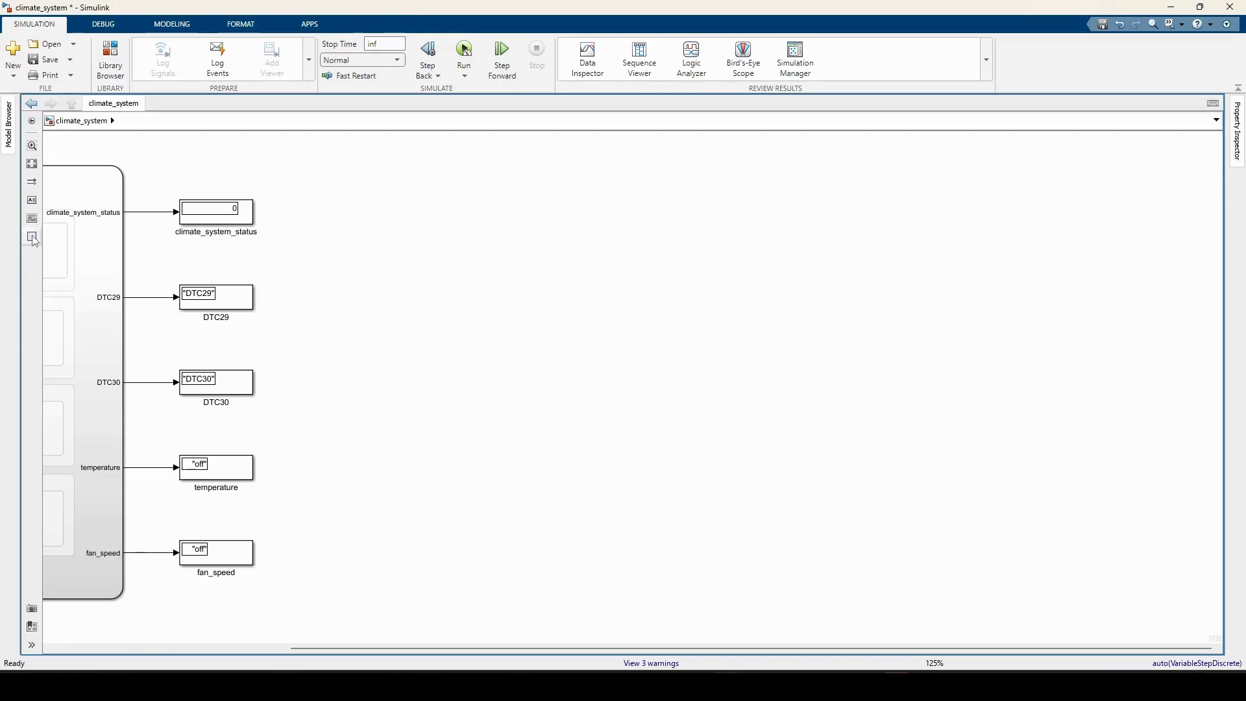
mouse_move(80, 283)
left_mouse_down()
mouse_move(342, 270)
mouse_move(414, 214)
left_mouse_up()
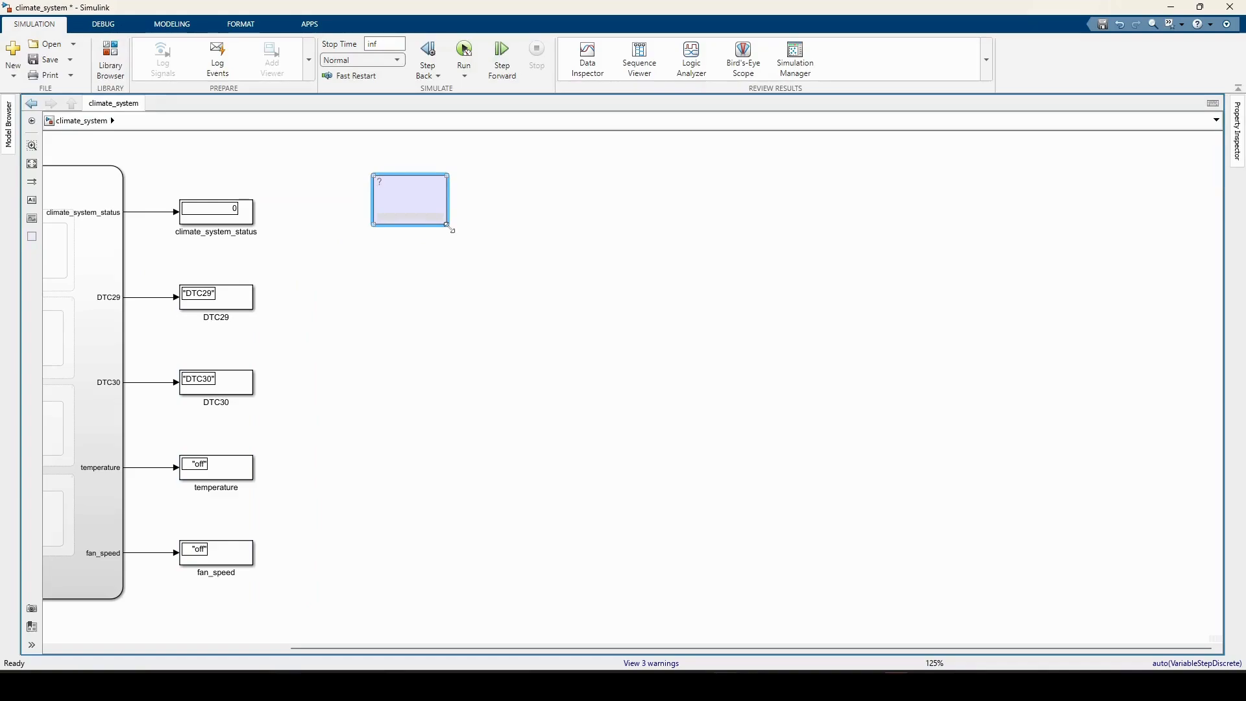
mouse_move(31, 238)
left_mouse_down()
mouse_move(216, 329)
mouse_move(553, 231)
mouse_move(570, 215)
left_mouse_up()
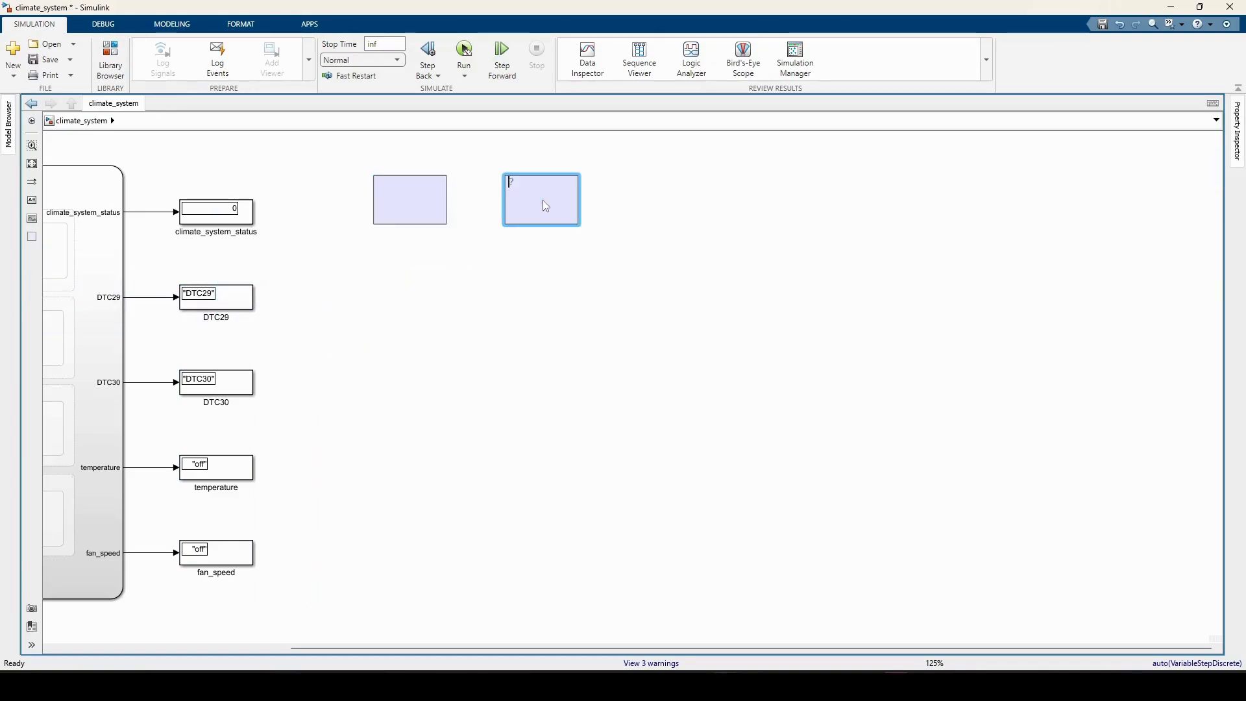
left_click_drag(447, 224, 474, 436)
left_click_drag(578, 224, 848, 240)
left_click_drag(783, 210, 781, 401)
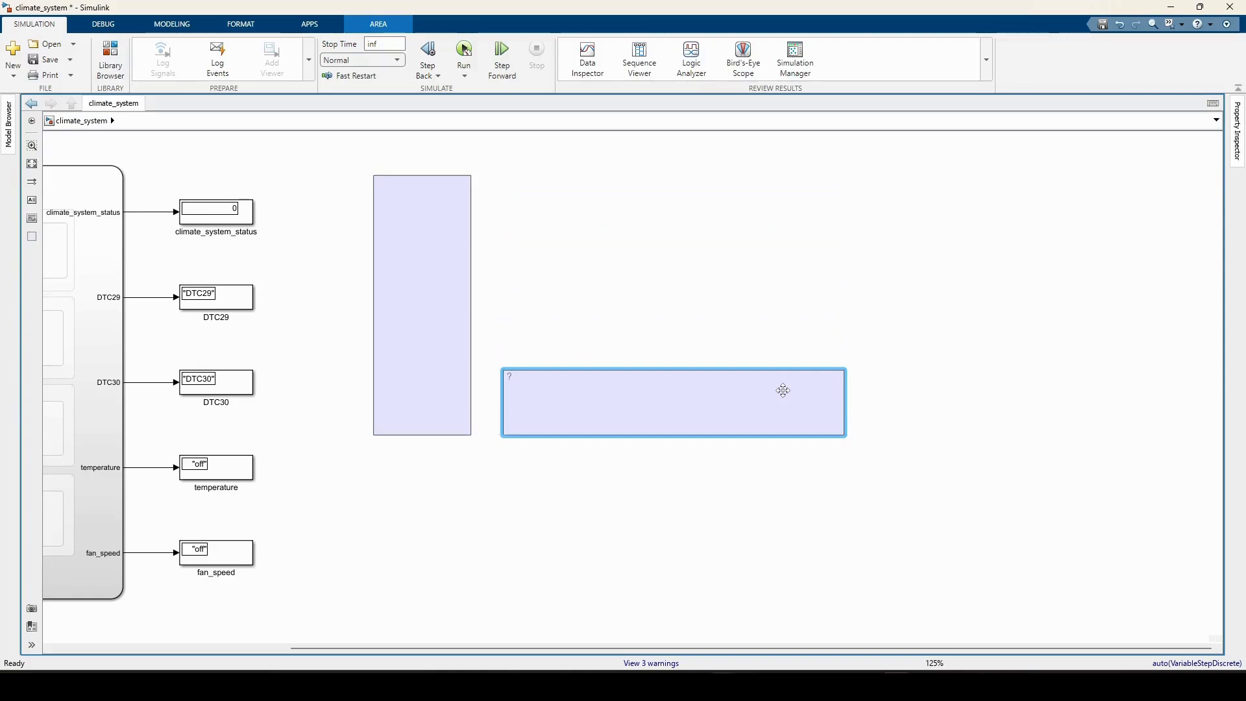
Add two more wide areas stacked above the existing wide one, matching its width
left_click(107, 240)
left_click(34, 244)
left_click(537, 289)
mouse_move(575, 314)
left_mouse_down()
mouse_move(876, 331)
mouse_move(801, 328)
mouse_move(837, 340)
left_mouse_up()
left_click(32, 237)
left_click(539, 202)
mouse_move(578, 222)
left_mouse_down()
mouse_move(698, 242)
mouse_move(843, 241)
left_mouse_up()
Title the tall area "Vehicle state" and the lowest wide area "Climate settings"
left_click(500, 298)
left_click(409, 195)
scroll(397, 199, "up", 3)
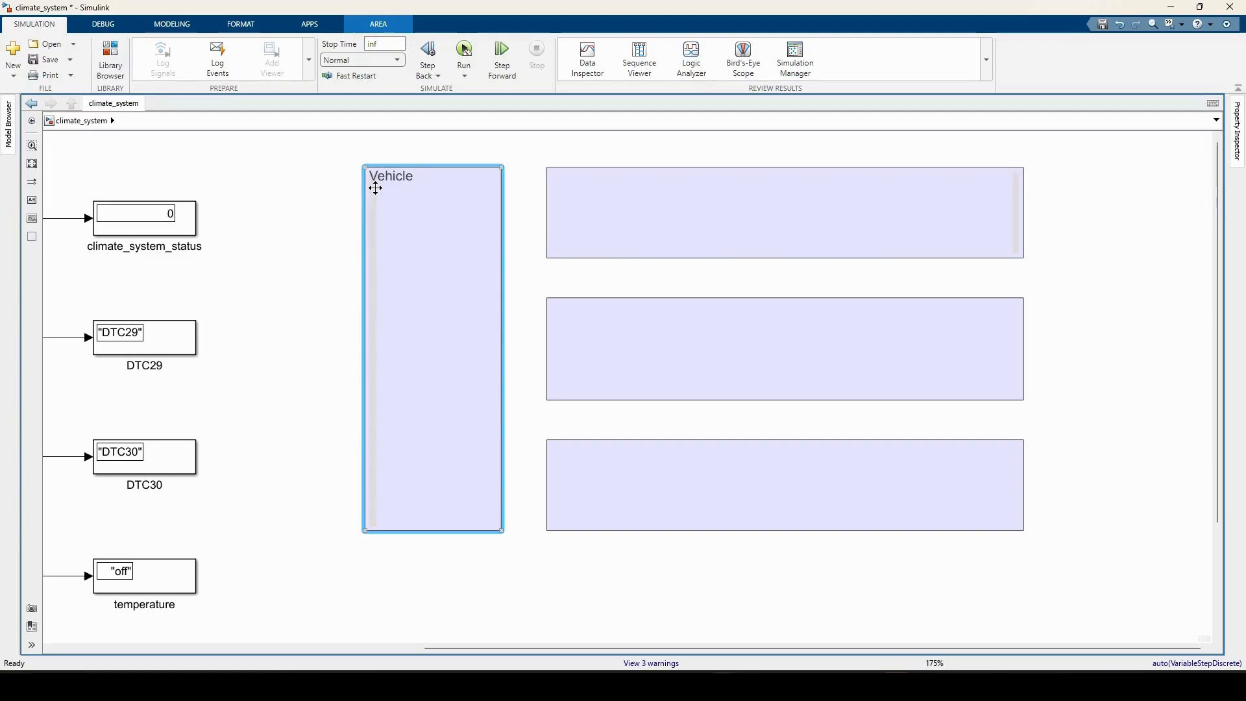
type("e")
left_click(607, 185)
left_click(563, 451)
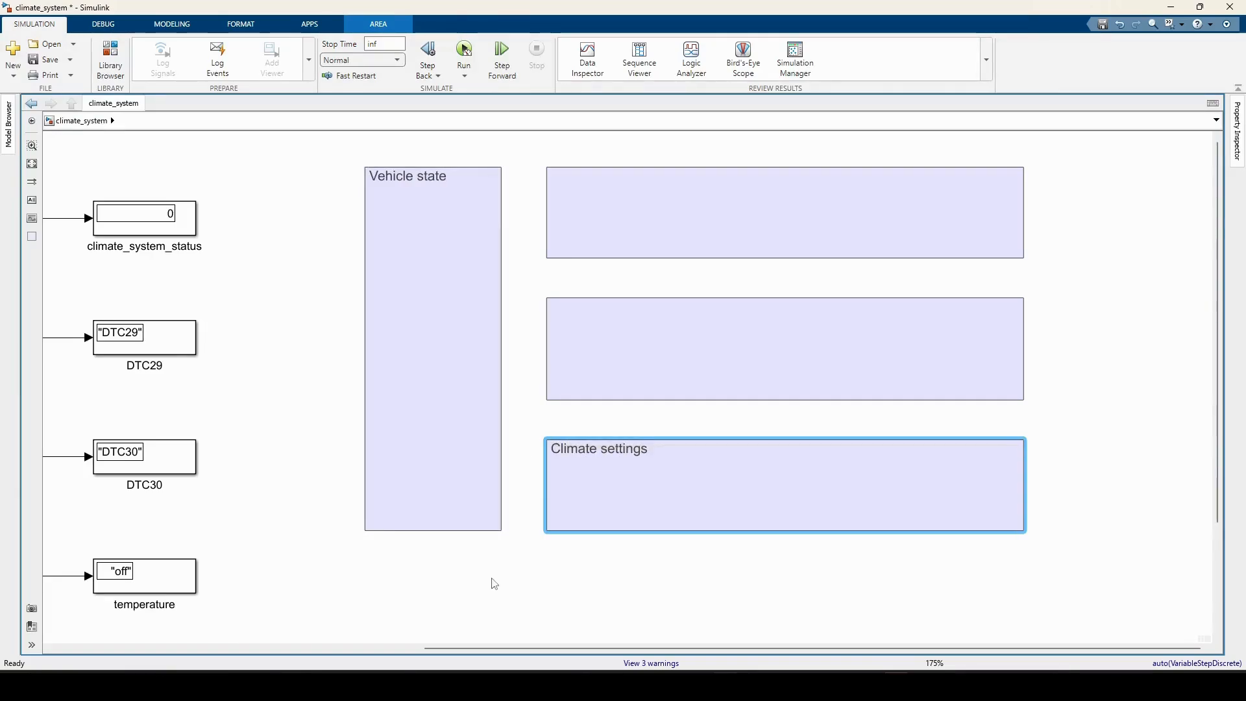
Title the middle wide area "Climate HMI" and the upper one "Diagnostics"
left_click(560, 299)
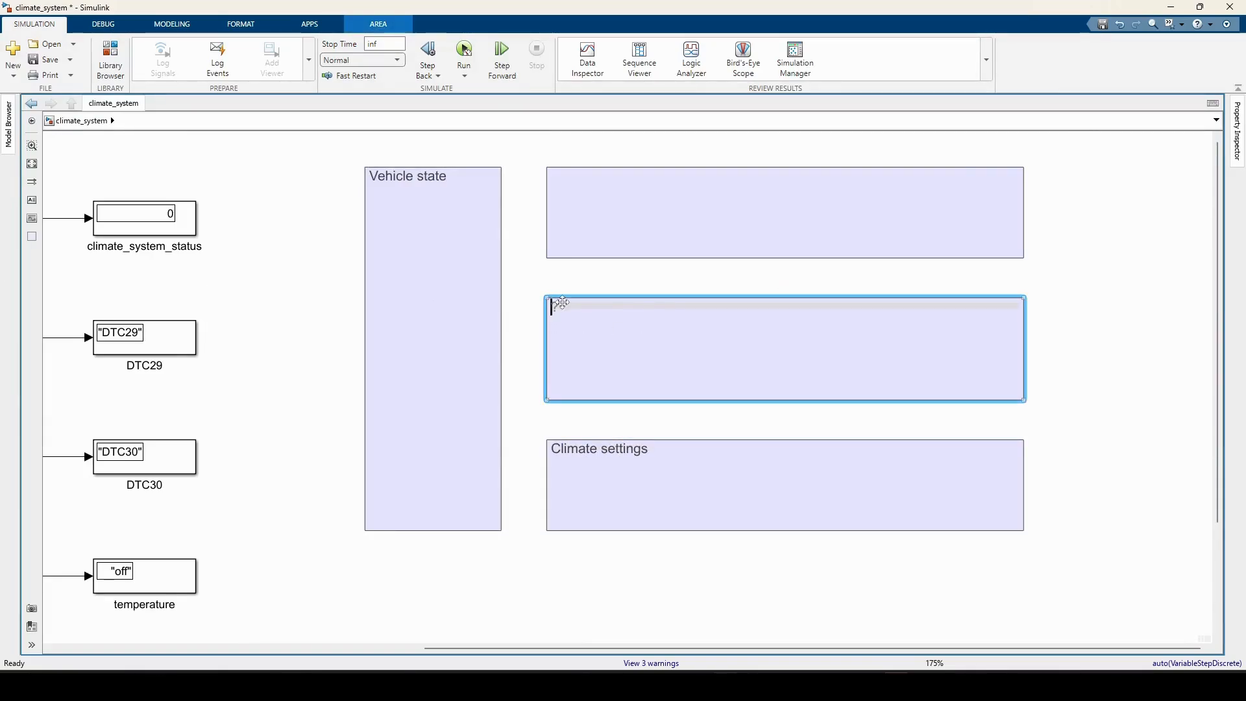
type("Climate MHI")
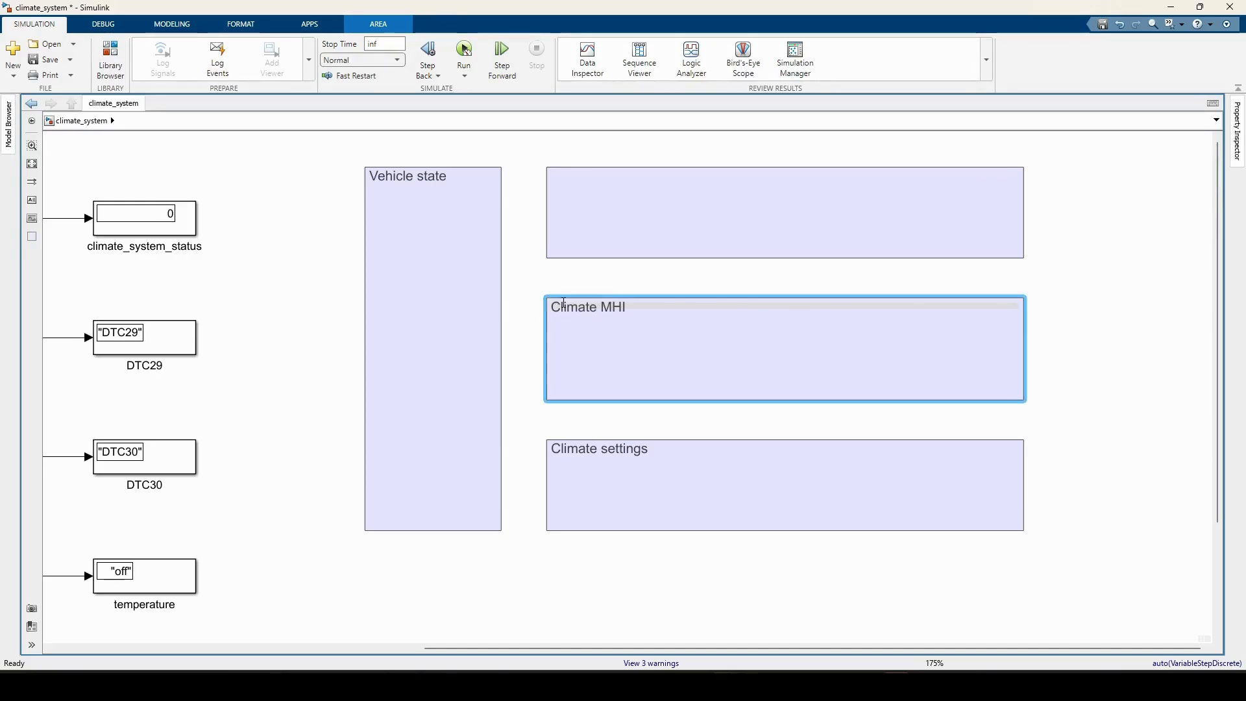
left_click(559, 179)
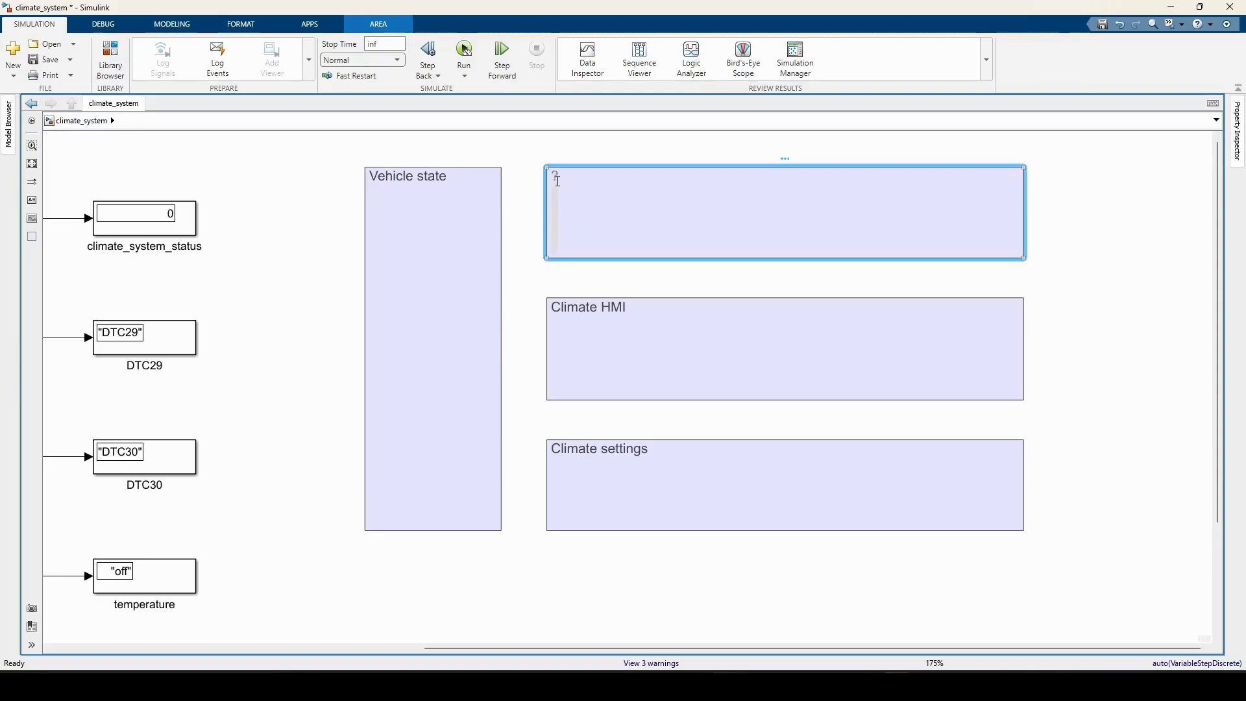
key("Escape")
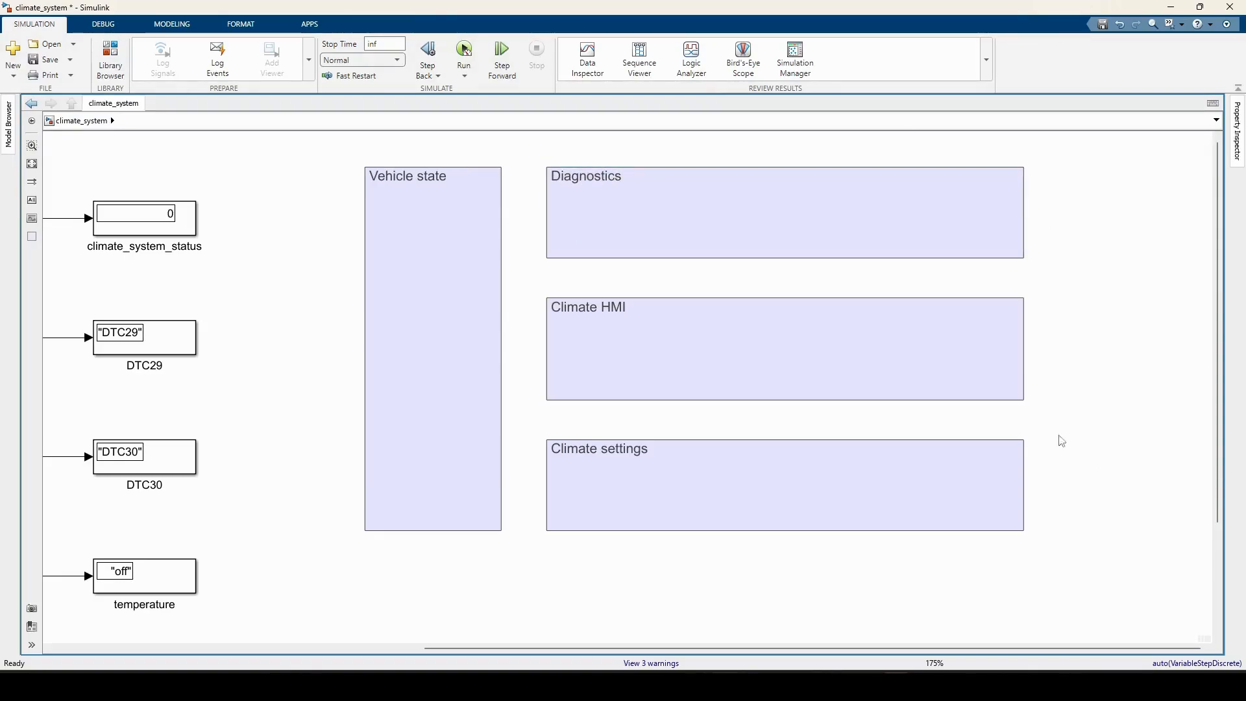
Set the Vehicle state area's color to cyan and the Diagnostics area's color to red
right_click(417, 276)
mouse_move(571, 319)
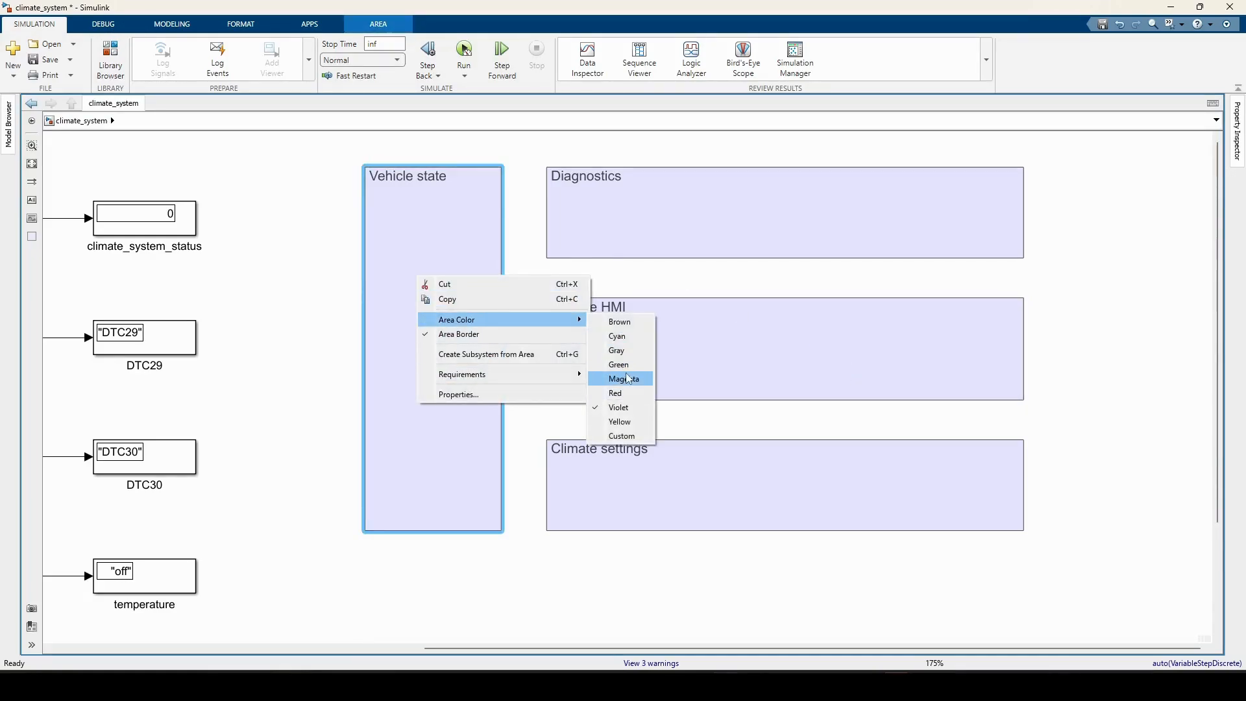
left_click(620, 336)
right_click(683, 217)
mouse_move(851, 265)
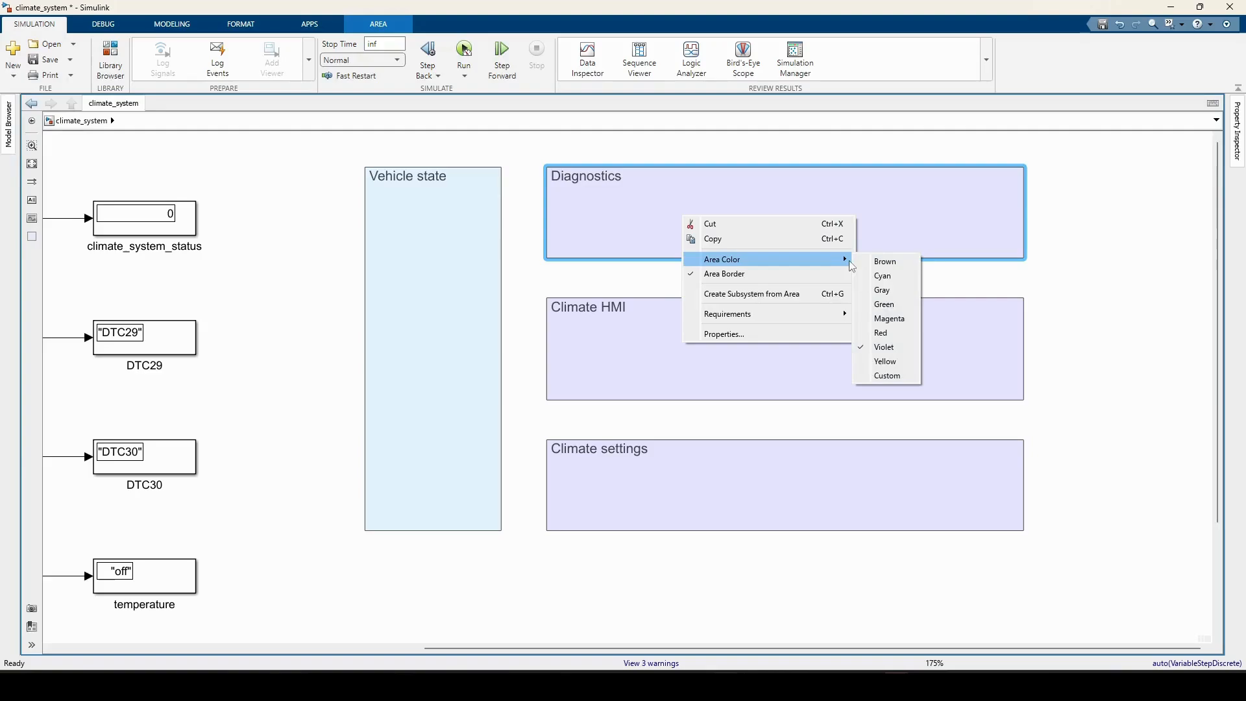
left_click(875, 332)
Set the Climate HMI area's color to green and the Climate settings area's color to magenta
right_click(886, 352)
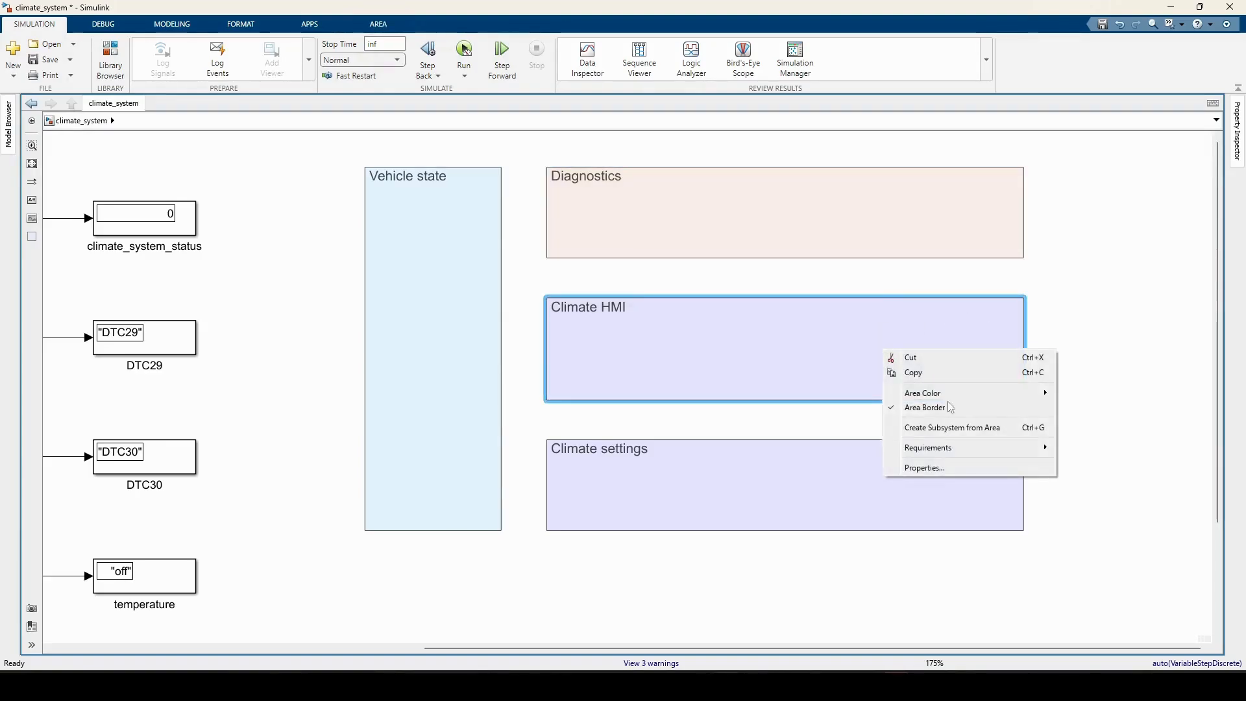
mouse_move(927, 395)
left_click(1084, 434)
left_click(851, 492)
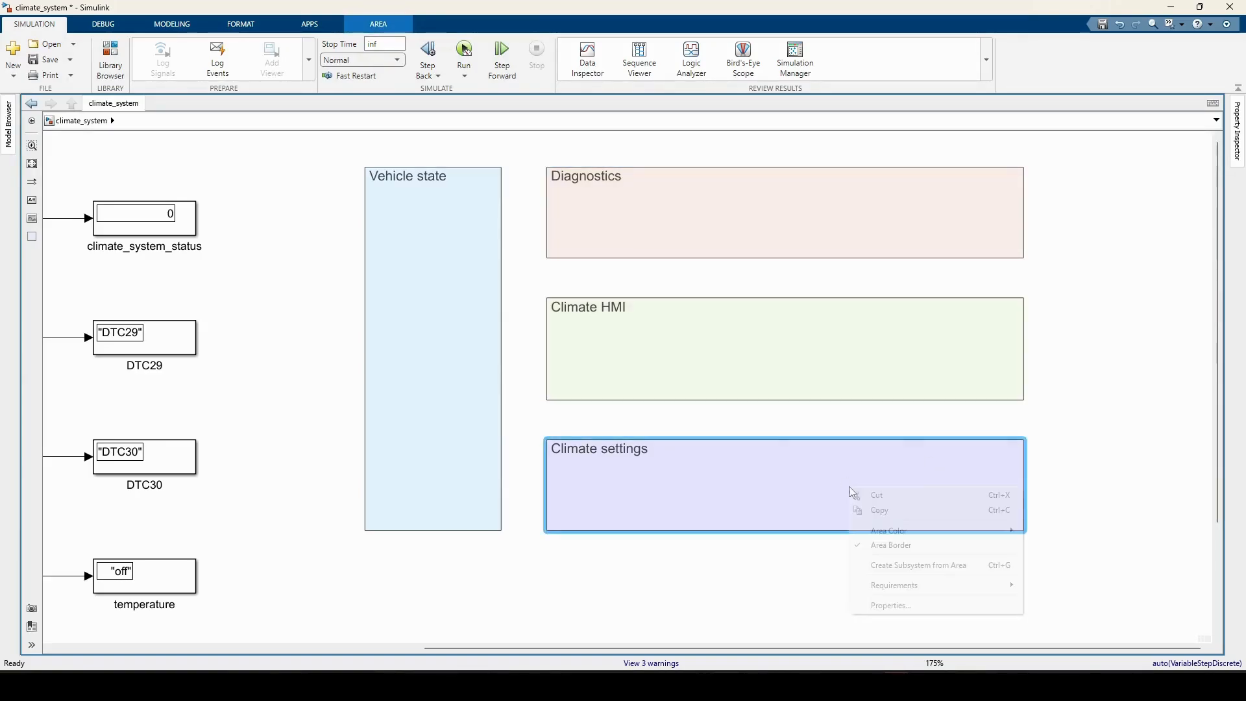
right_click(851, 492)
mouse_move(978, 536)
left_click(1060, 589)
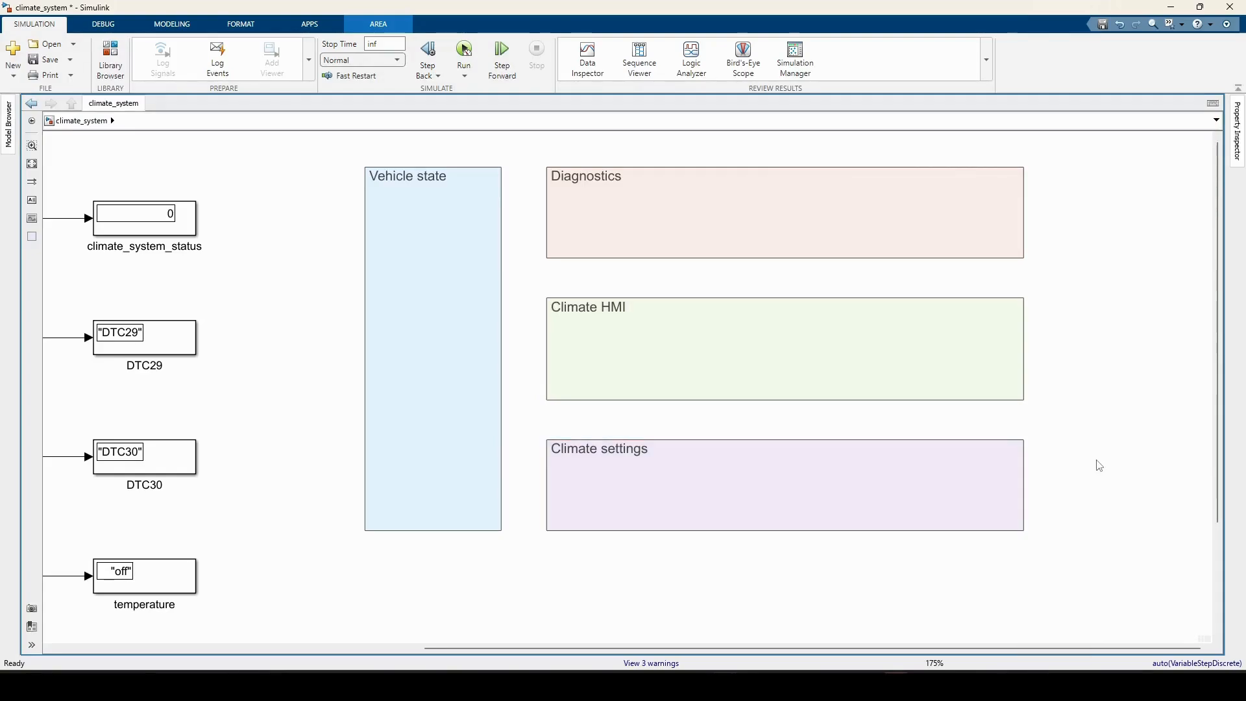
left_click_drag(1100, 466, 1056, 439)
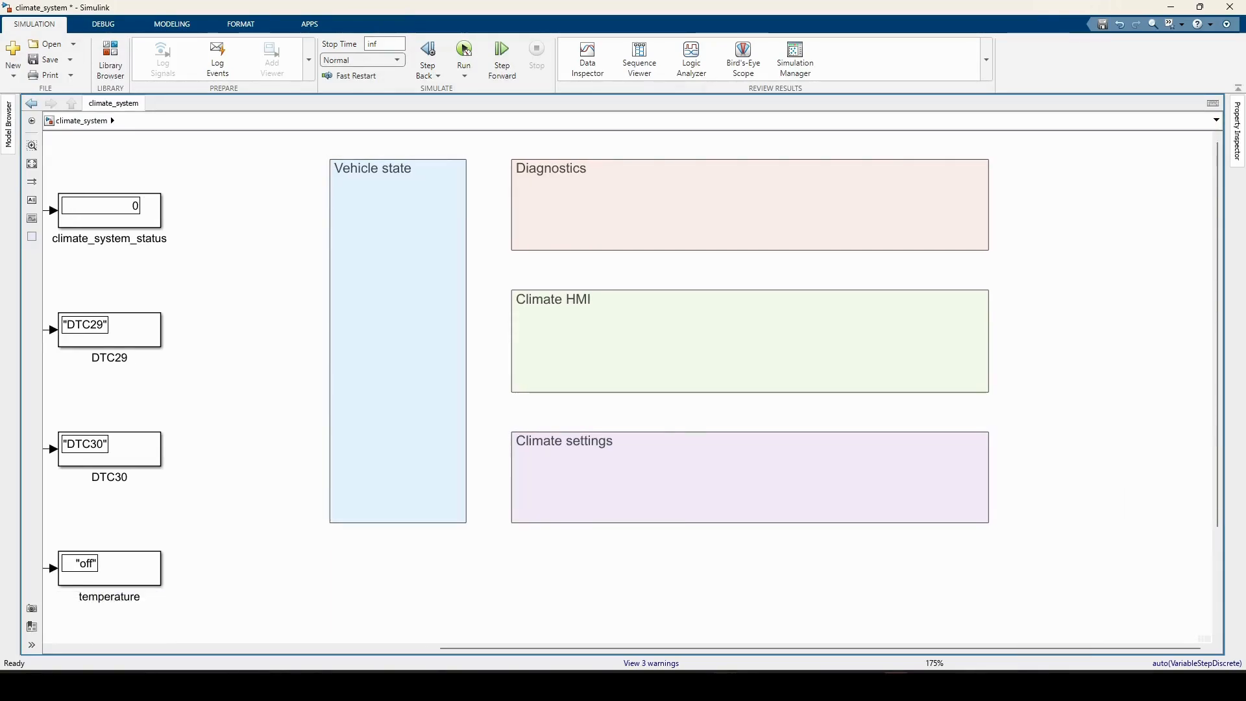
Add a Lamp block from the Dashboard library to both the Diagnostics area and the Climate HMI area
left_click(110, 60)
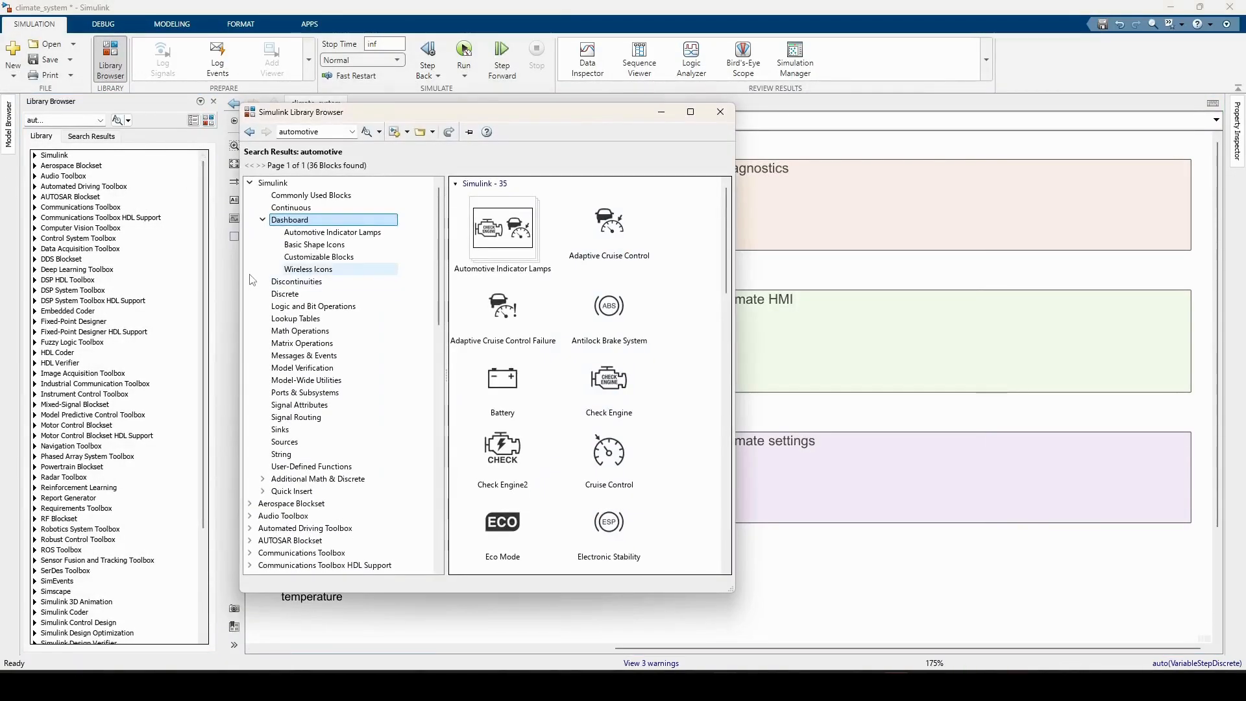
left_click(309, 219)
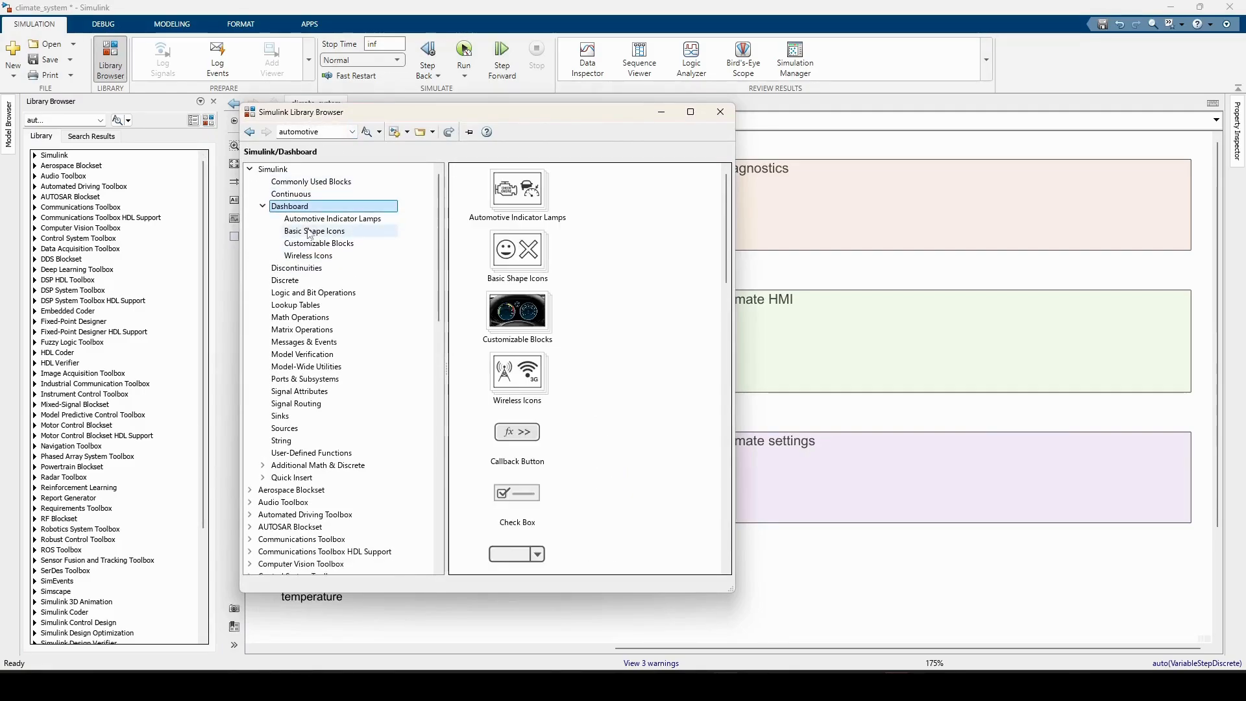
scroll(589, 225, "down", 4)
scroll(589, 225, "up", 4)
scroll(589, 225, "down", 2)
scroll(589, 225, "down", 12)
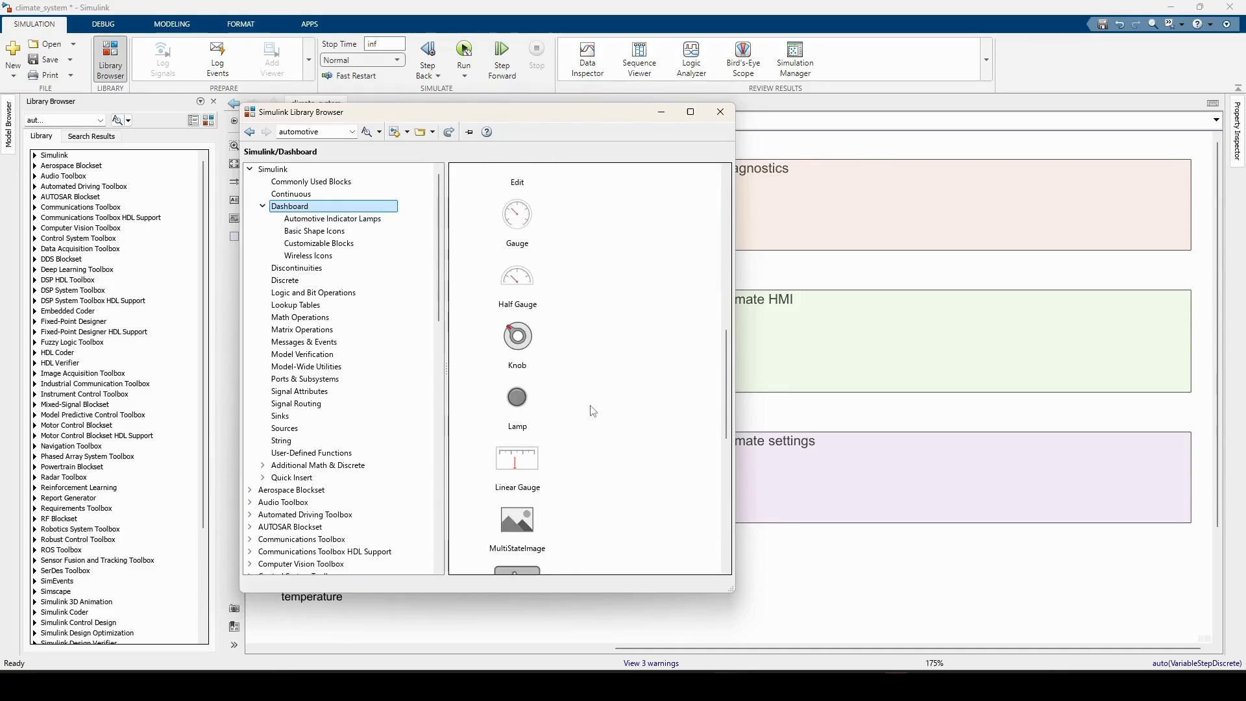
scroll(592, 412, "down", 3)
left_click_drag(517, 280, 781, 353)
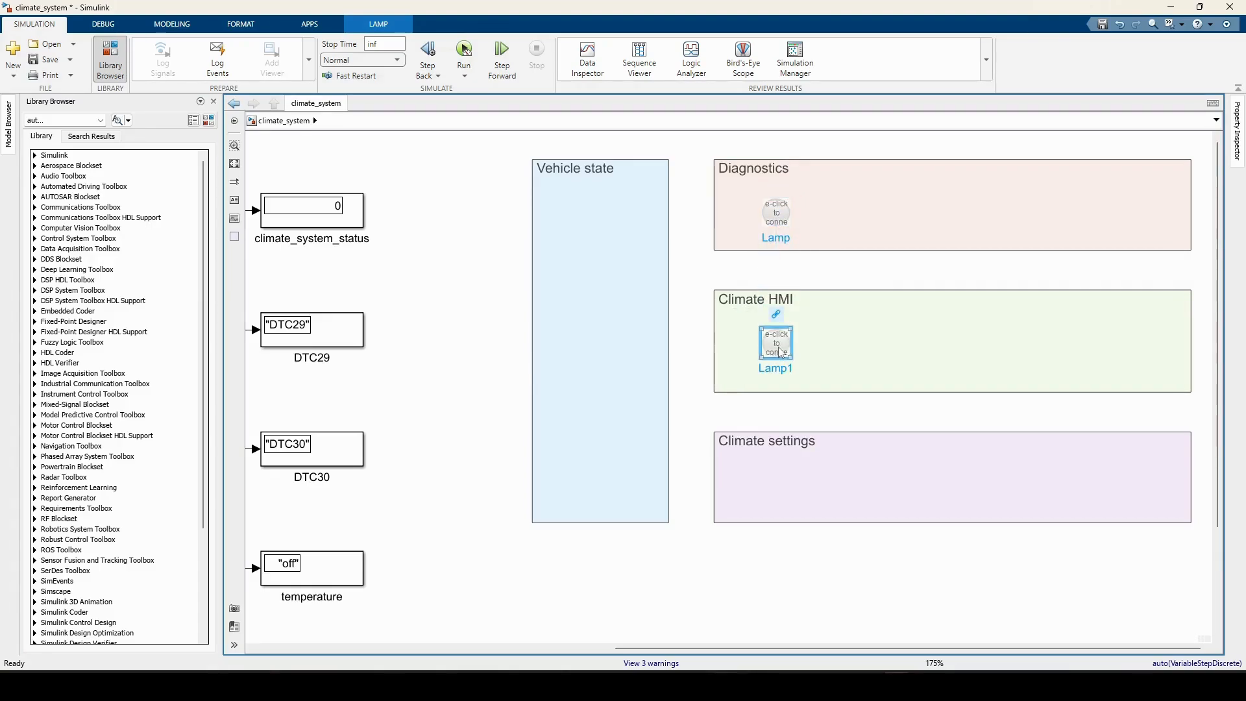
Add a Push Button and a Radio Button block from the Dashboard library to the Climate settings area
left_click(209, 122)
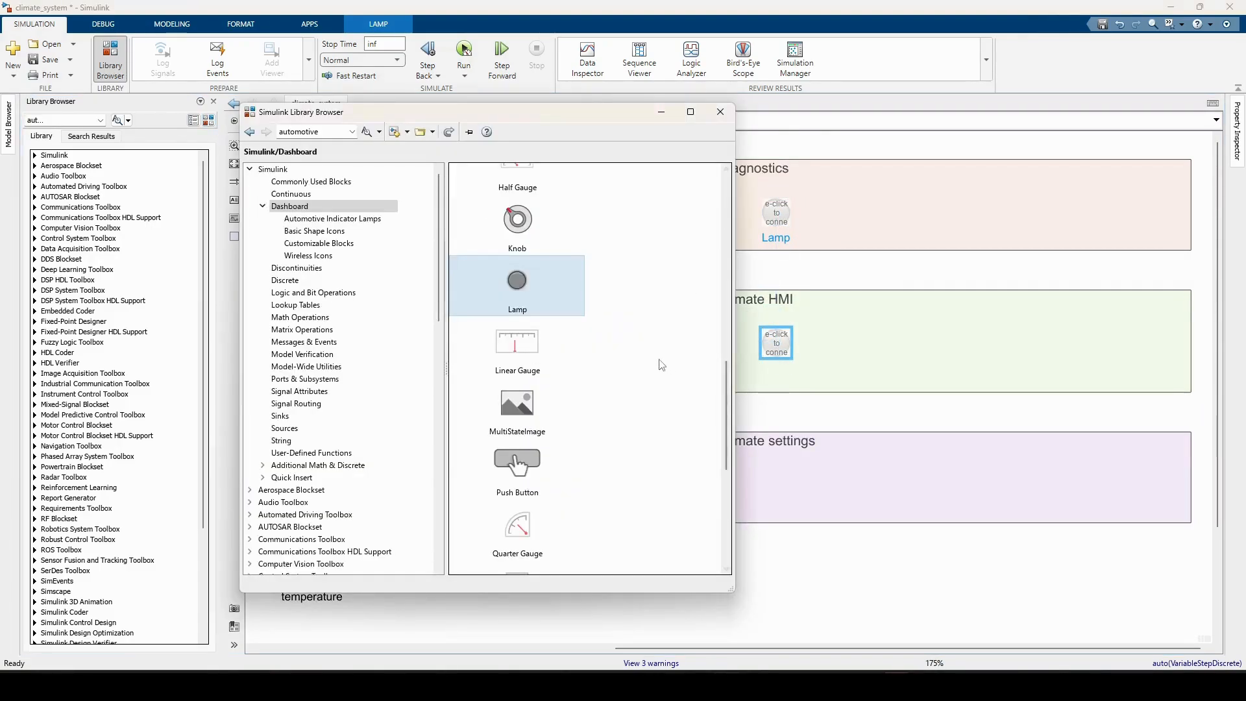
scroll(525, 356, "down", 1)
left_click_drag(517, 425, 905, 493)
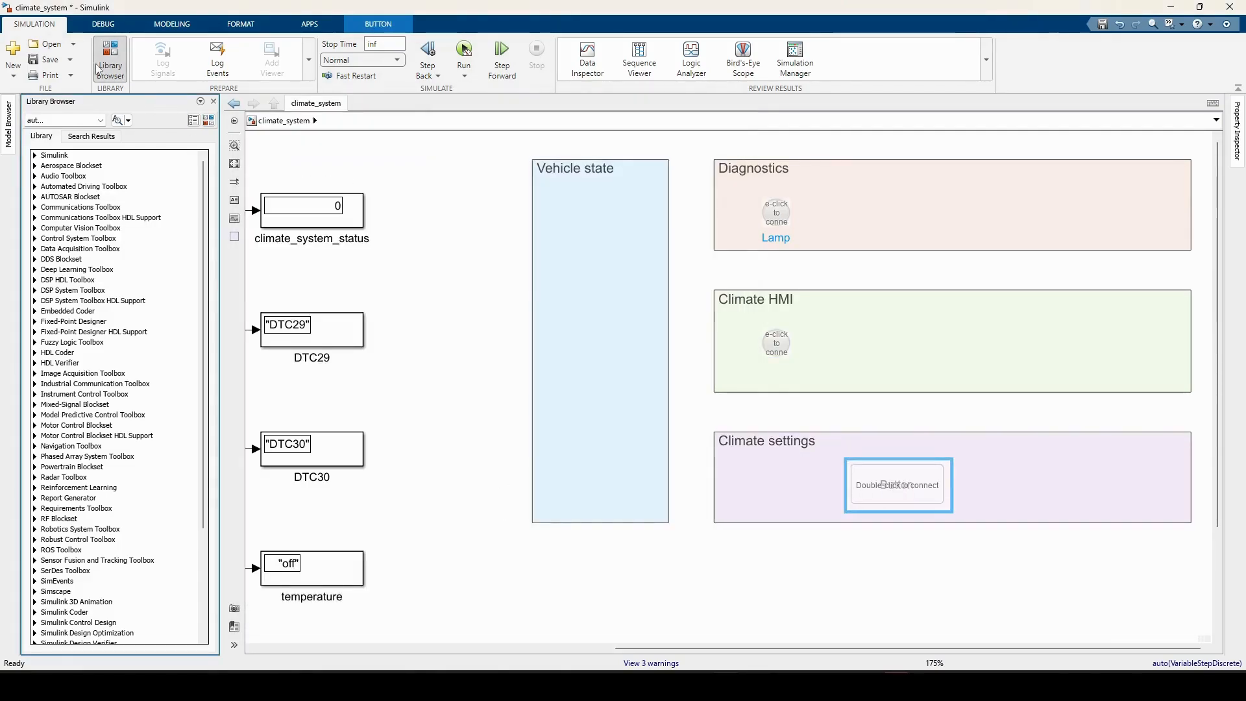
left_click(97, 65)
scroll(523, 454, "down", 2)
left_click(524, 474)
left_click_drag(524, 474, 772, 492)
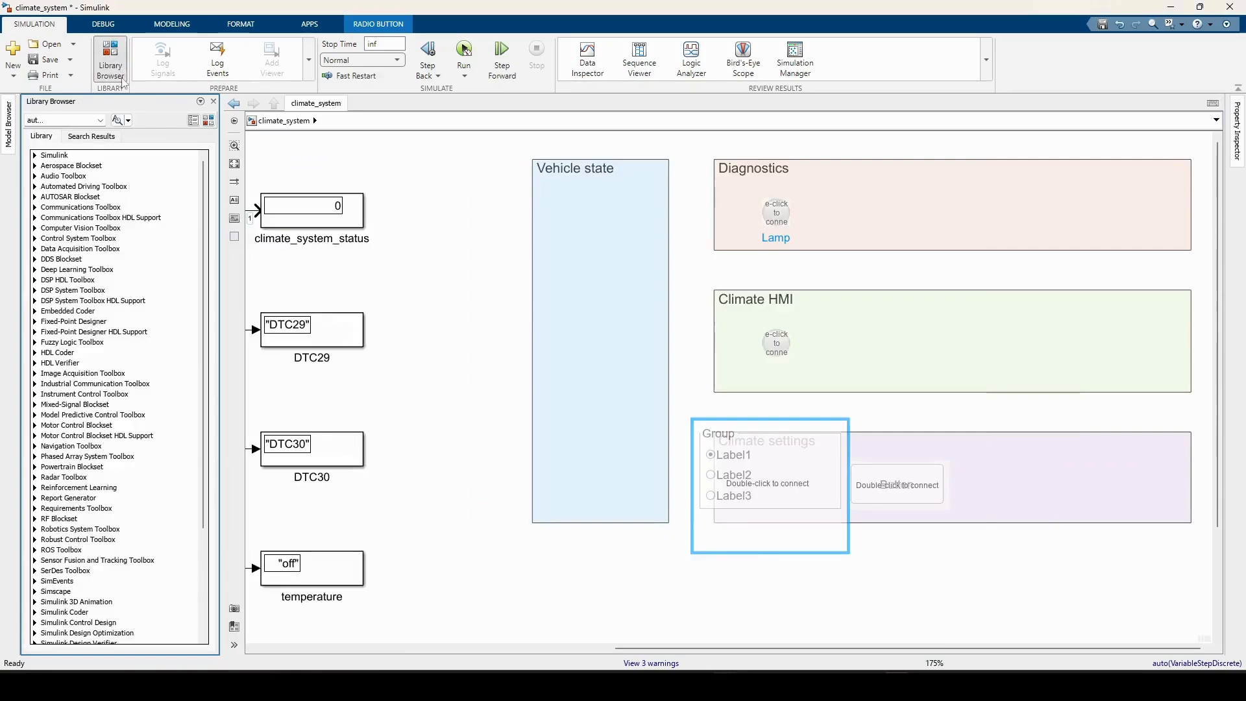
Add a Rocker Switch and a Slider block from the Dashboard library to the Climate HMI area
left_click(121, 76)
scroll(519, 421, "down", 3)
left_click_drag(517, 416, 894, 362)
left_click(111, 65)
scroll(519, 422, "down", 1)
left_click_drag(517, 496, 1043, 348)
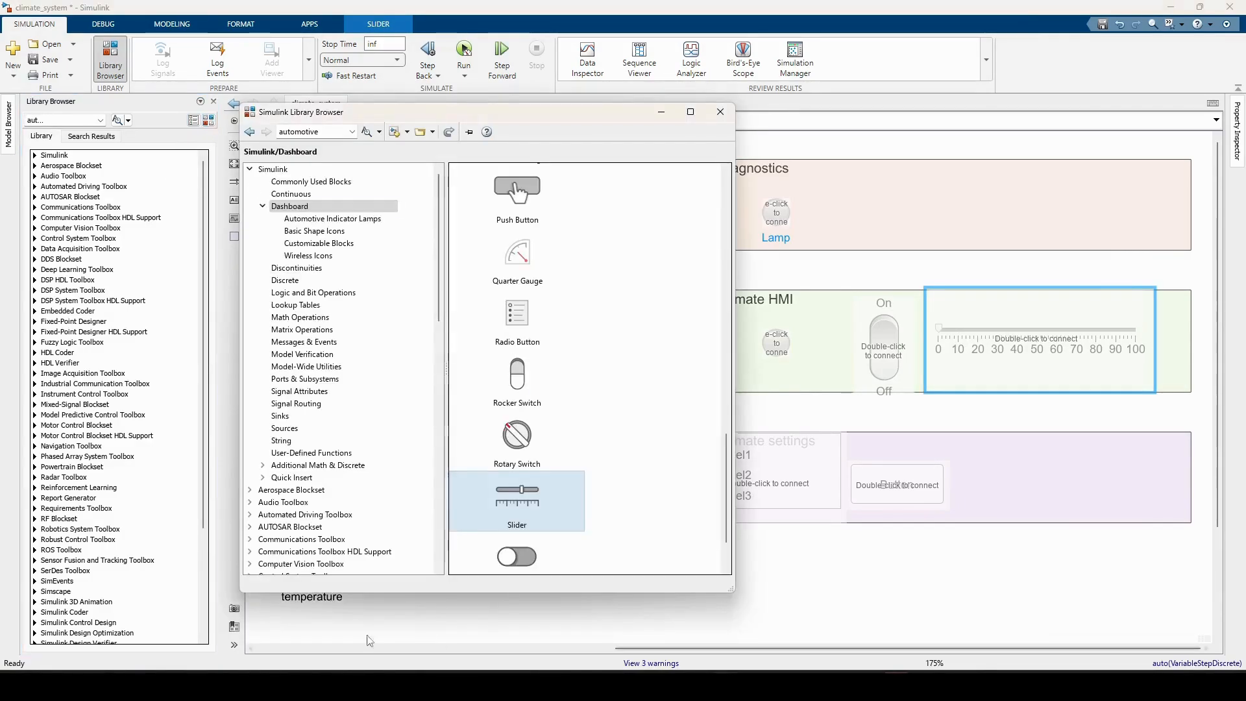
Add a horizontal slider switch from the Dashboard library to the Climate settings area and close the library window
scroll(509, 485, "down", 1)
left_click_drag(511, 478, 1103, 491)
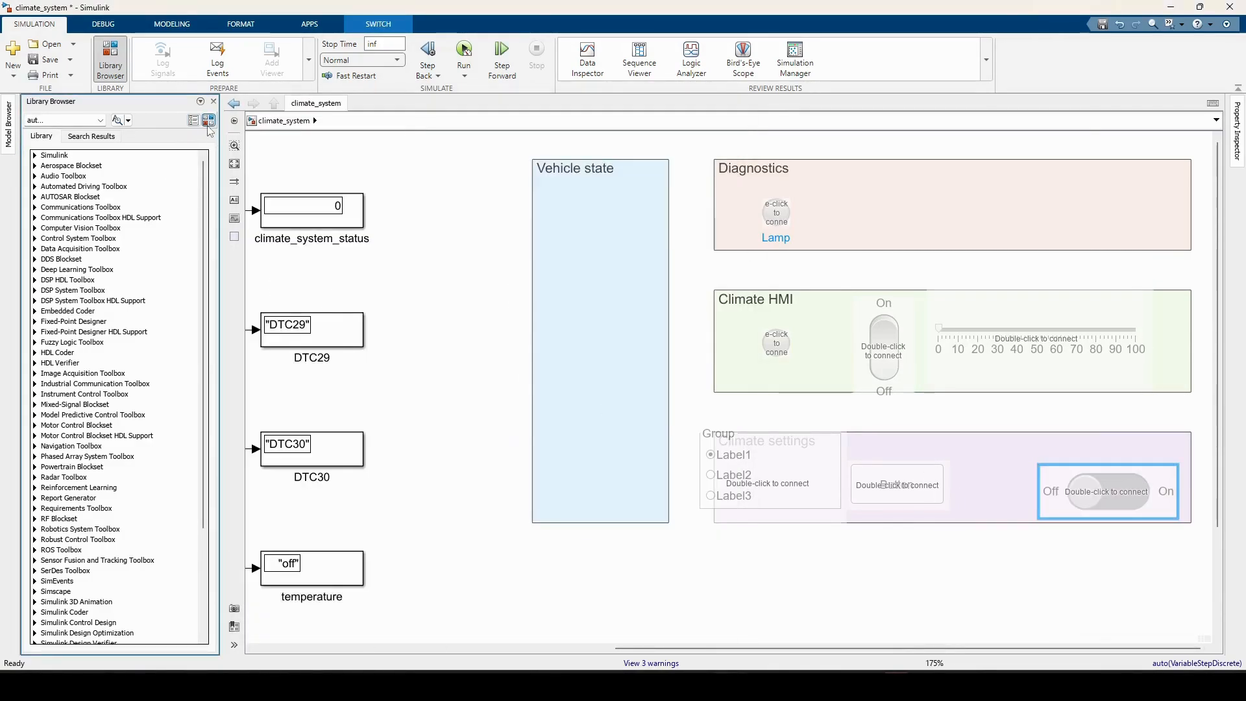
scroll(524, 477, "up", 1)
scroll(525, 477, "up", 2)
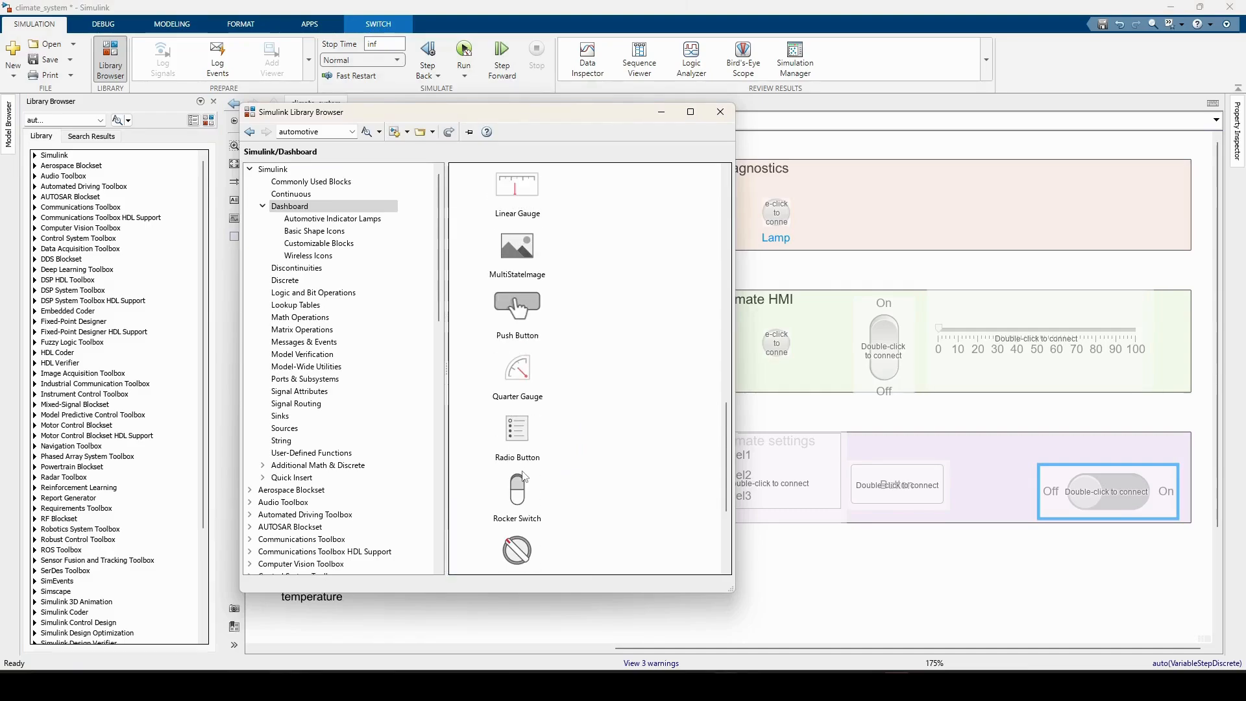
left_click(729, 111)
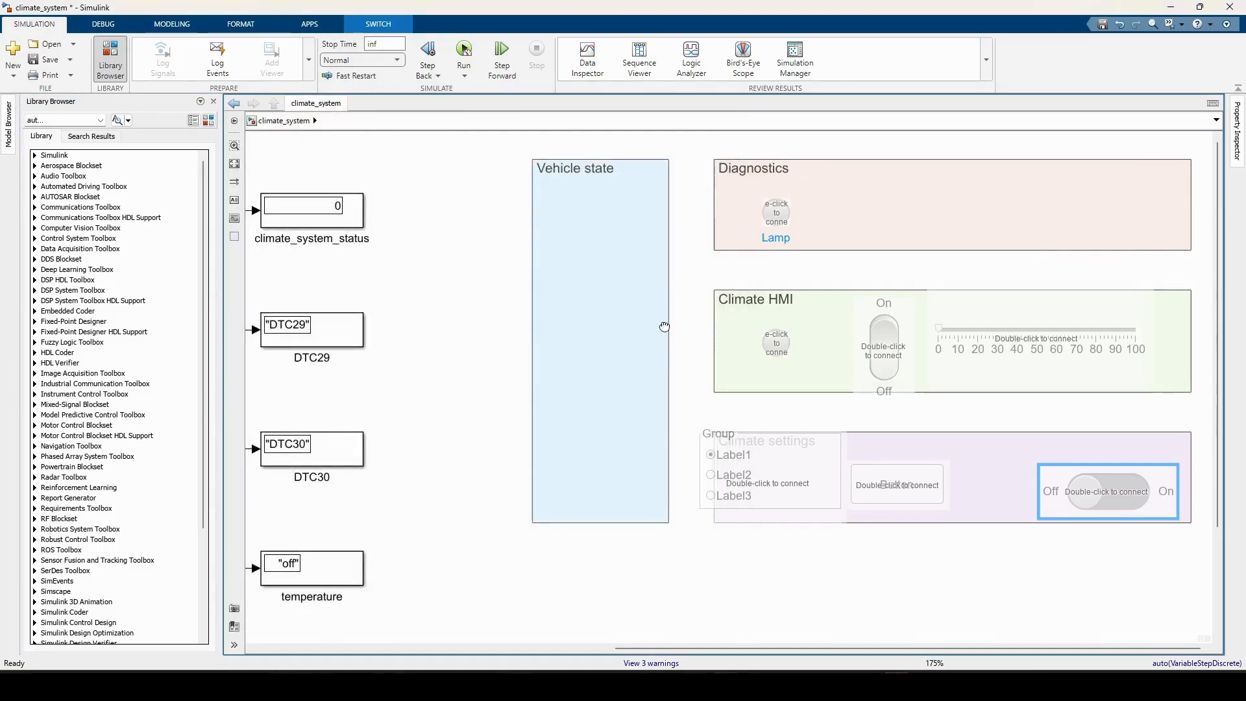
Shift the three wide areas away from the Vehicle state area and widen the Vehicle state area toward them
scroll(673, 328, "down", 2)
left_click(772, 252)
left_click_drag(698, 220, 754, 221)
left_click_drag(646, 471, 695, 471)
Move the radio button group and the slider into the Vehicle state area, shrinking the slider to fit
left_click_drag(795, 442, 636, 282)
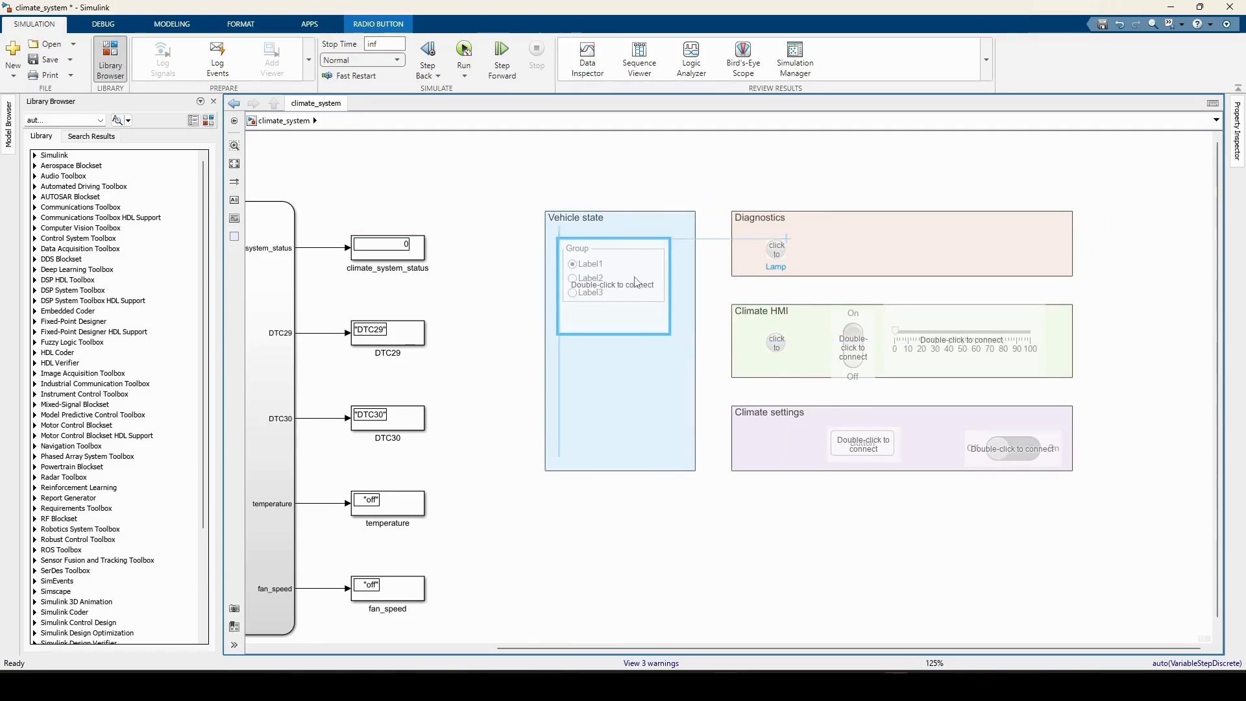
left_click_drag(966, 341, 639, 371)
left_click_drag(719, 432, 683, 428)
Extend the Vehicle state area downward and place a copy of the radio button group below the slider
left_click_drag(696, 470, 700, 559)
left_click(639, 271)
left_click_drag(592, 268, 679, 488)
left_click(619, 396)
left_click(793, 511)
Enlarge and lower the Climate settings area, leaving the button block above it, and move the slider switch into the Climate HMI area
left_click(892, 449)
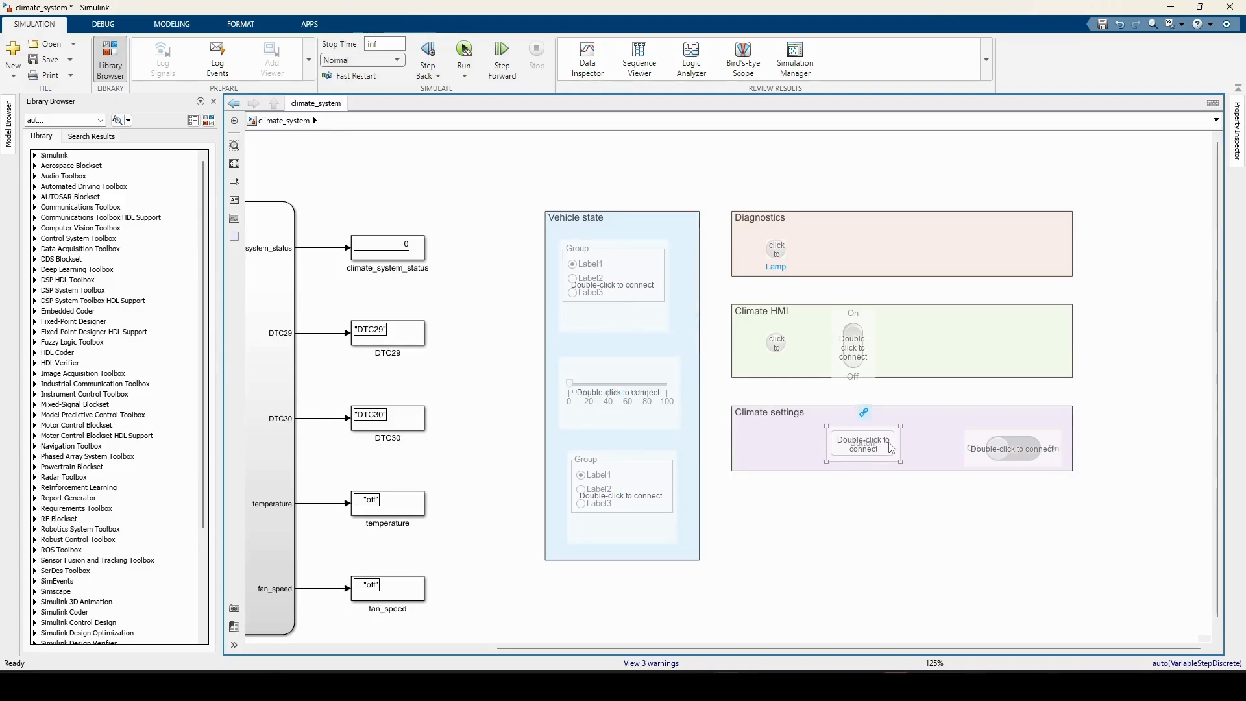
left_click_drag(1074, 472, 1102, 560)
scroll(850, 504, "up", 3)
left_click_drag(759, 454, 784, 328)
left_click_drag(945, 436, 975, 281)
scroll(1014, 454, "down", 3)
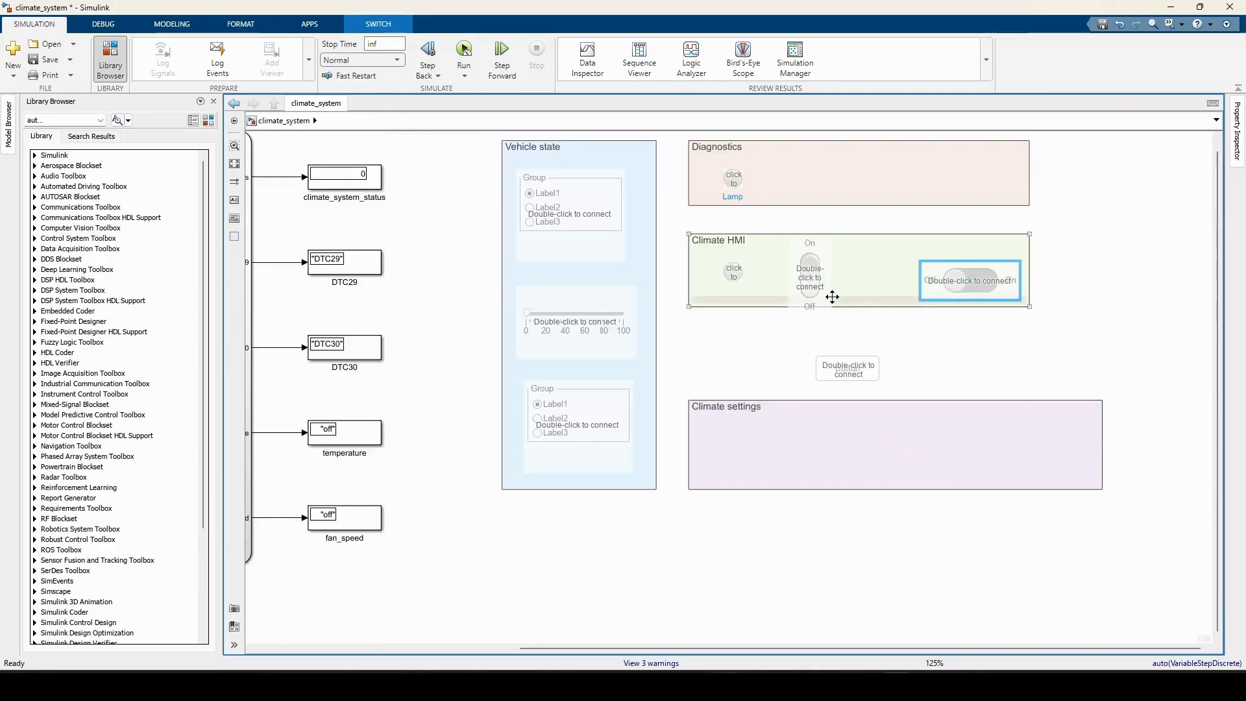
Widen and heighten the Climate settings area and move the rocker switch from Climate HMI into it
left_click_drag(811, 378, 812, 349)
left_click_drag(1101, 401, 1182, 380)
left_click_drag(811, 276, 746, 434)
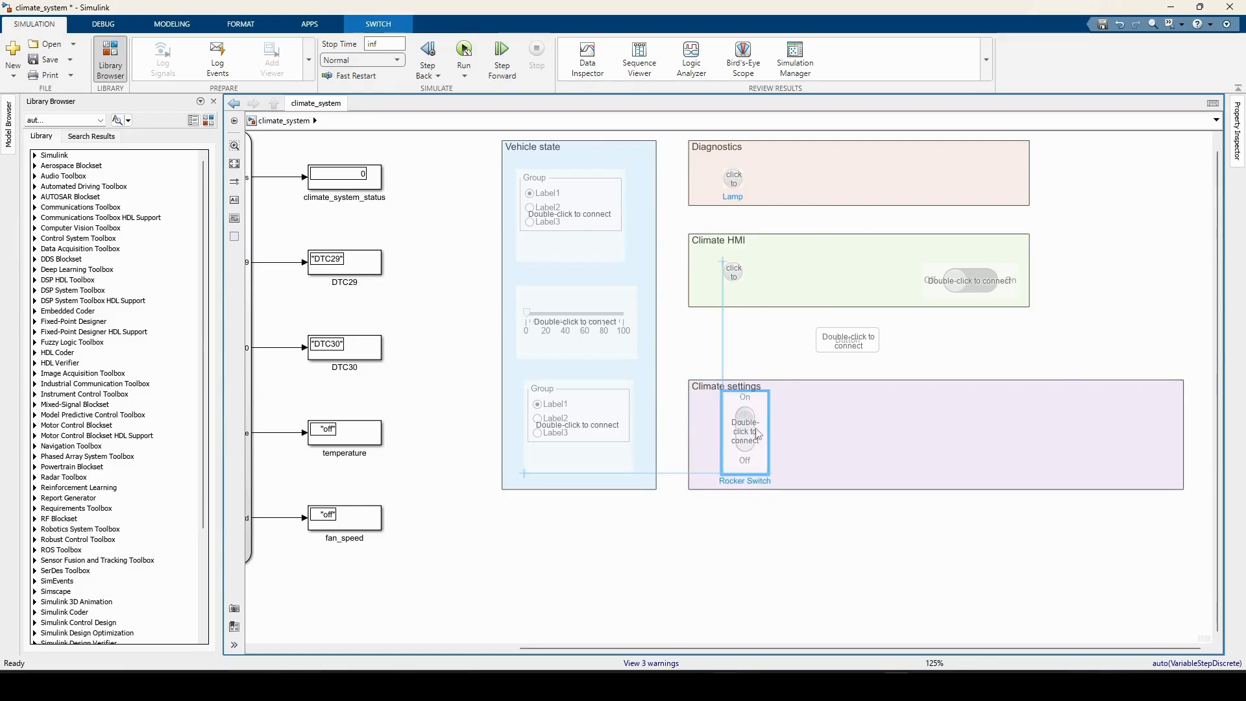
left_click_drag(1183, 380, 1182, 367)
left_click(1071, 348)
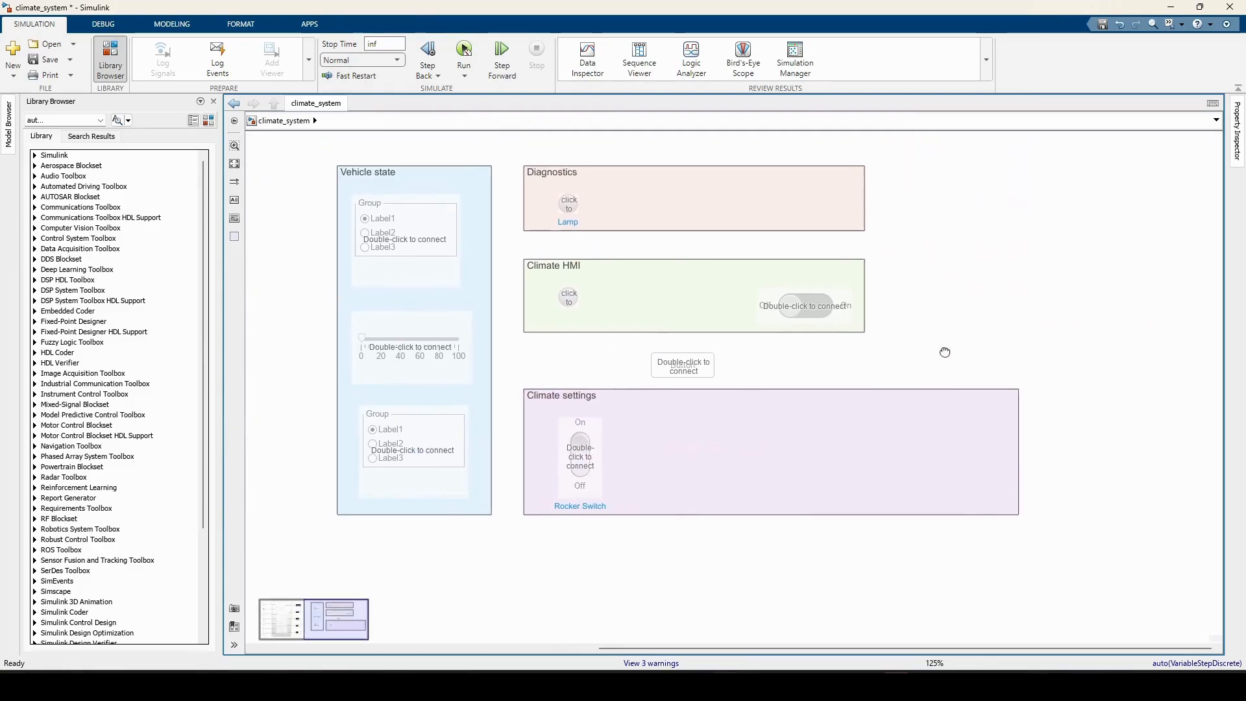
left_click(208, 123)
scroll(512, 454, "down", 3)
scroll(512, 467, "up", 5)
scroll(512, 469, "up", 4)
left_click_drag(517, 409, 824, 480)
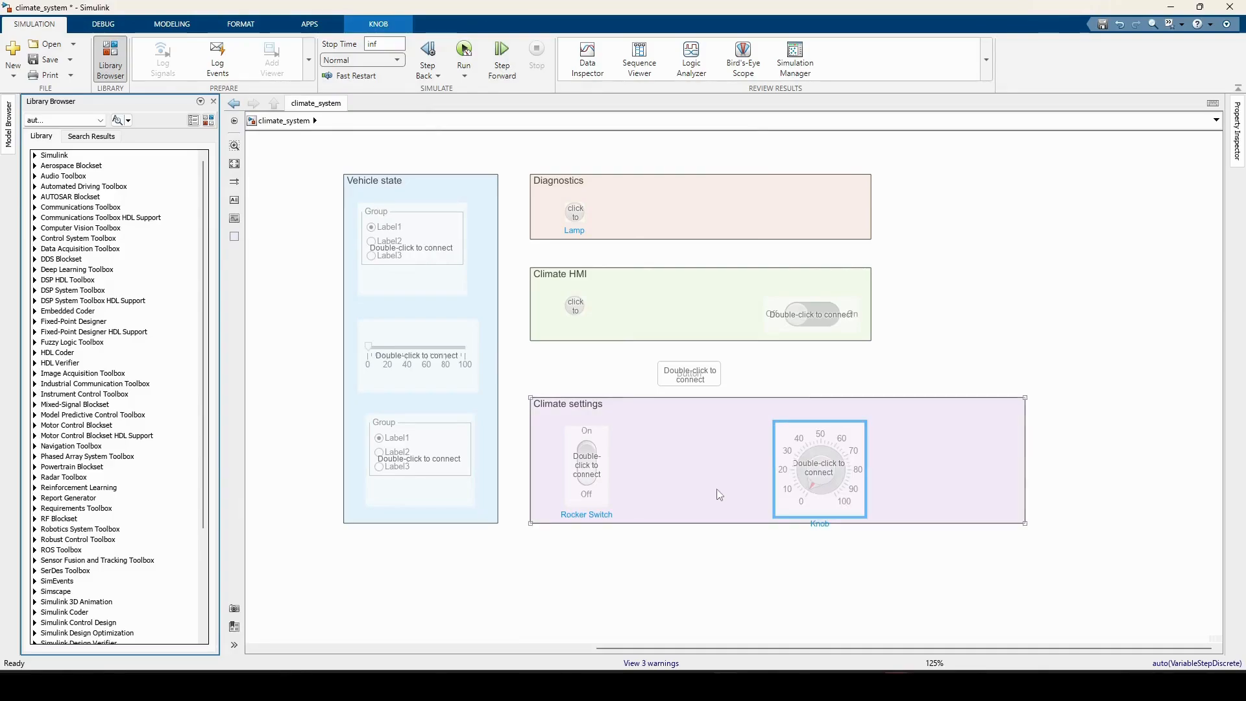
key("Delete")
Add a Rotary Switch from the Dashboard library to the Climate settings area, beside the rocker switch
left_click(208, 120)
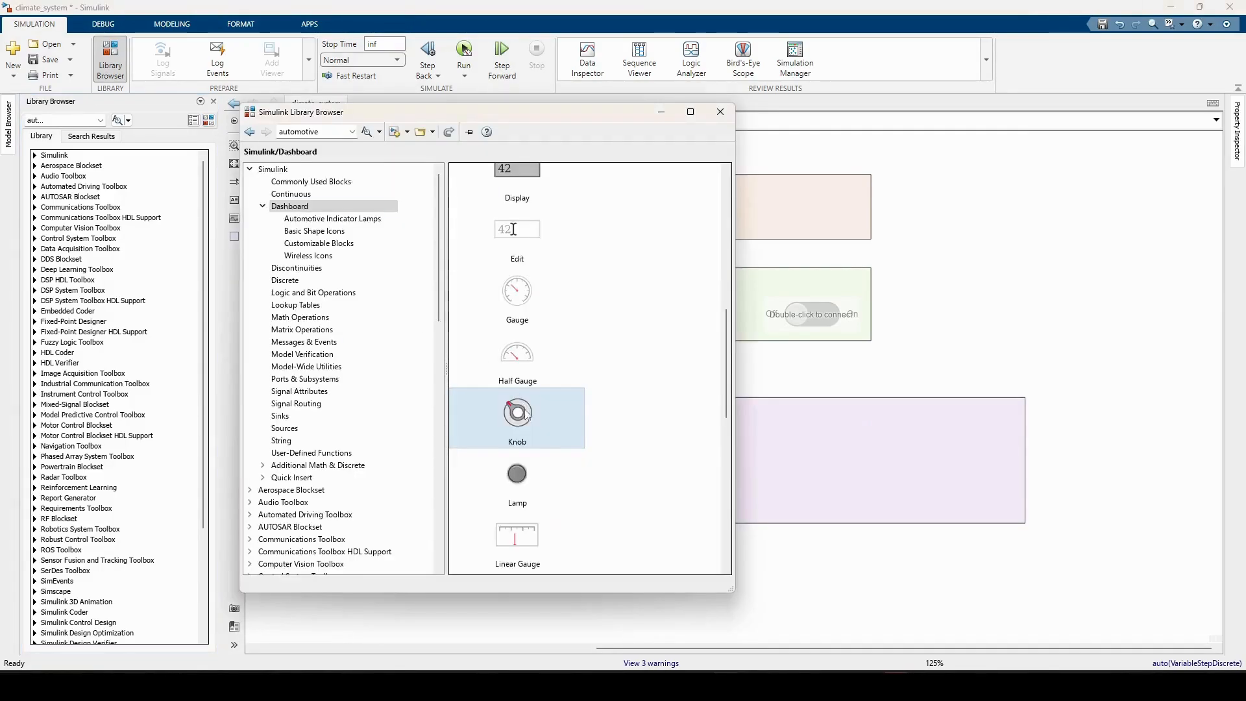
scroll(521, 406, "down", 6)
scroll(521, 406, "up", 6)
scroll(530, 423, "up", 6)
scroll(531, 423, "down", 5)
scroll(531, 423, "down", 6)
left_click_drag(530, 423, 772, 480)
Move the button block beside the rotary switch and resize the Climate settings and Climate HMI areas to equal widths
left_click_drag(691, 376, 914, 462)
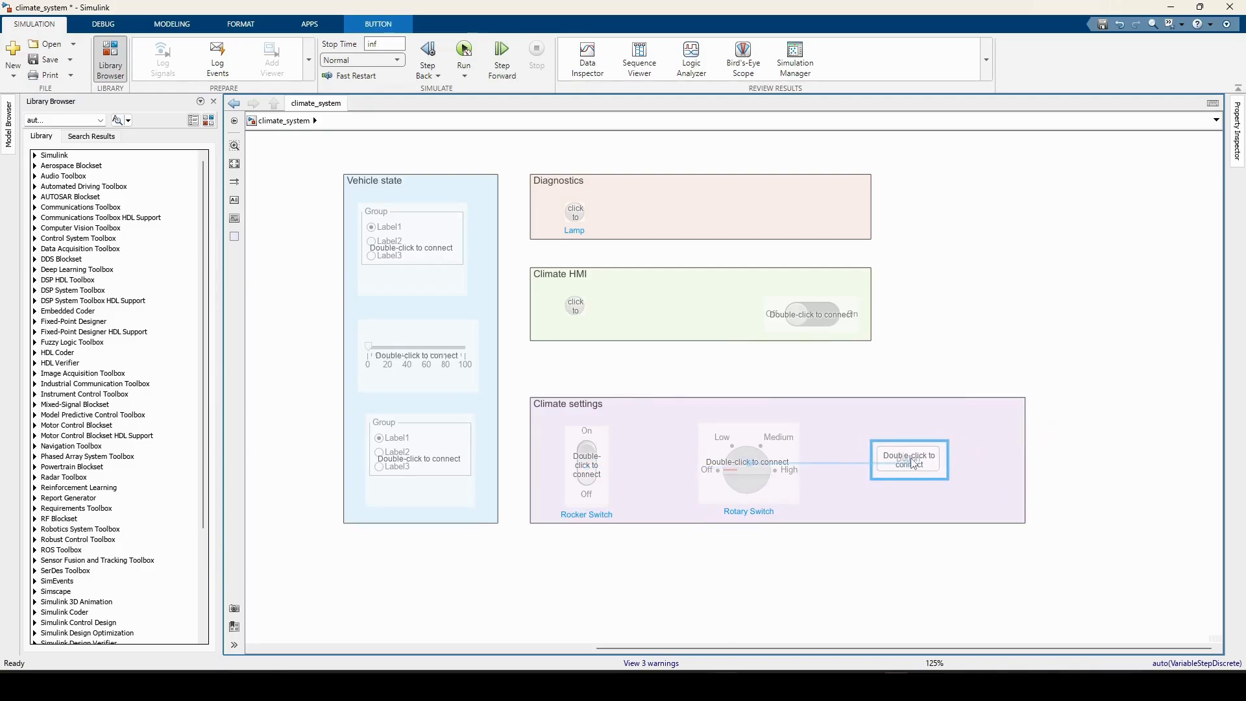
left_click_drag(1023, 522, 949, 513)
left_click_drag(870, 341, 984, 360)
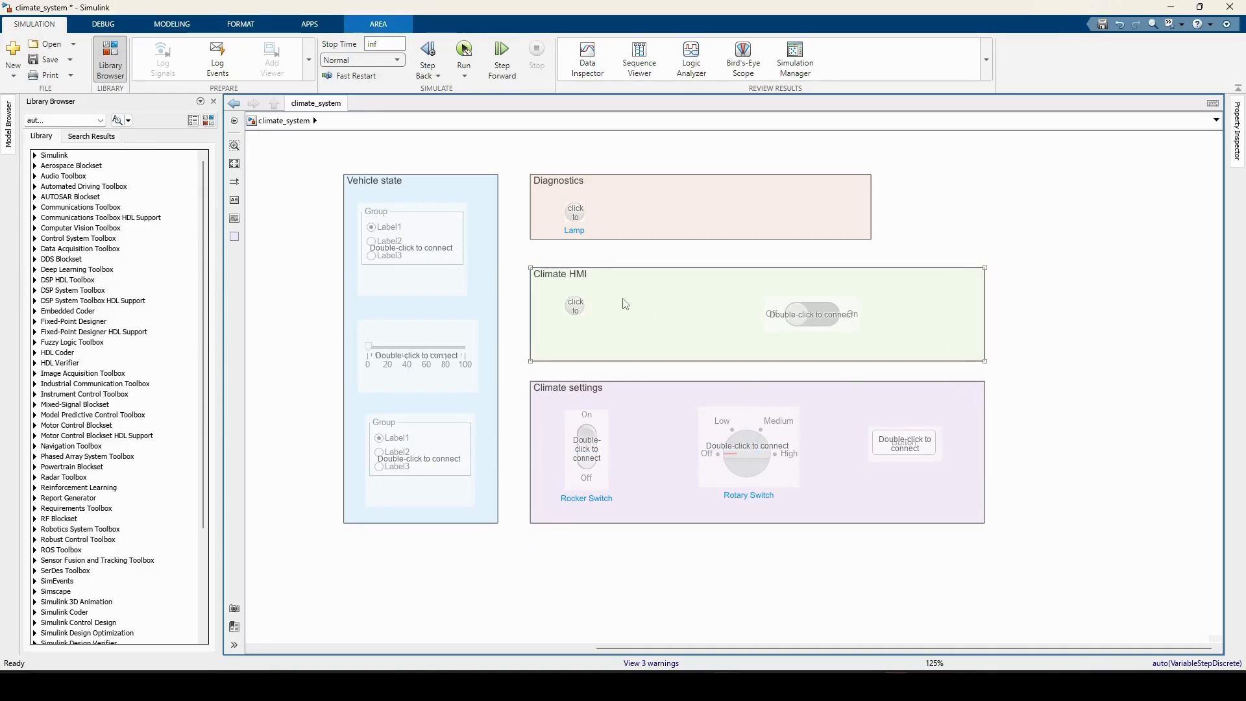
Reposition the lamp inside the Climate HMI area and move the slider switch up to the Diagnostics area
scroll(627, 316, "up", 1)
scroll(627, 316, "up", 1)
mouse_move(545, 298)
left_mouse_down()
mouse_move(592, 306)
mouse_move(564, 325)
mouse_move(563, 312)
left_mouse_up()
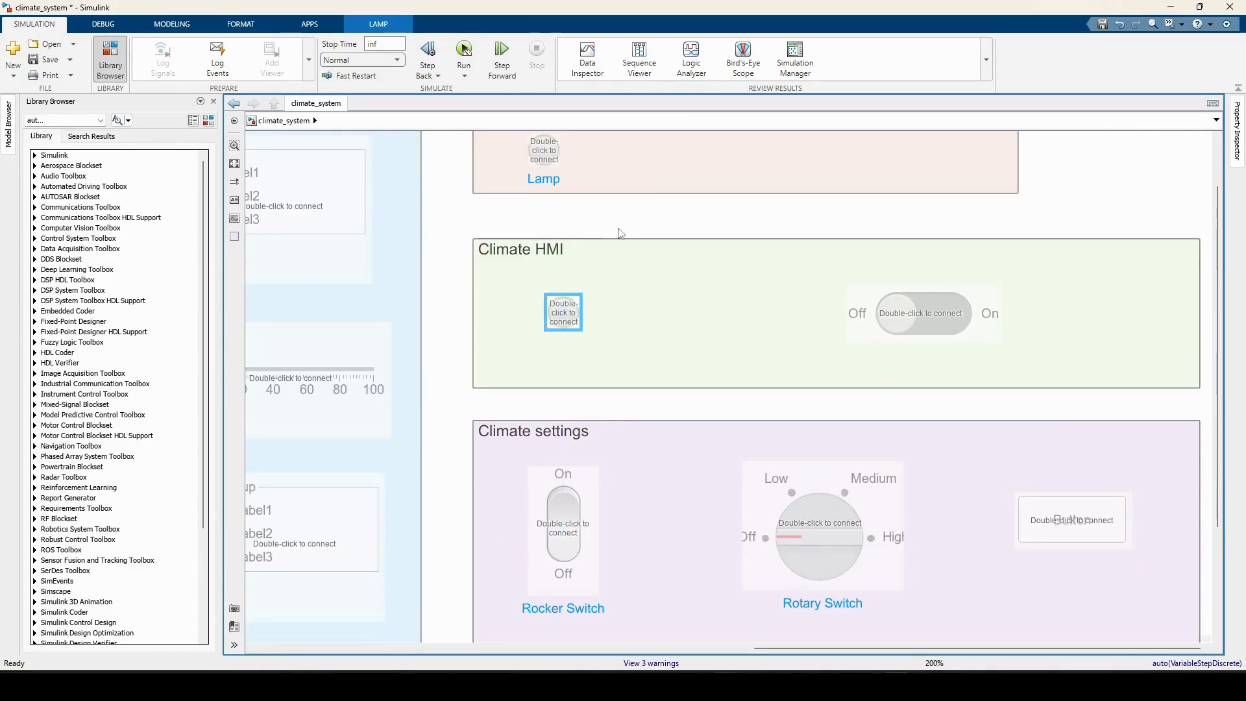
scroll(901, 353, "down", 1)
left_click_drag(914, 327, 848, 206)
scroll(852, 213, "down", 3)
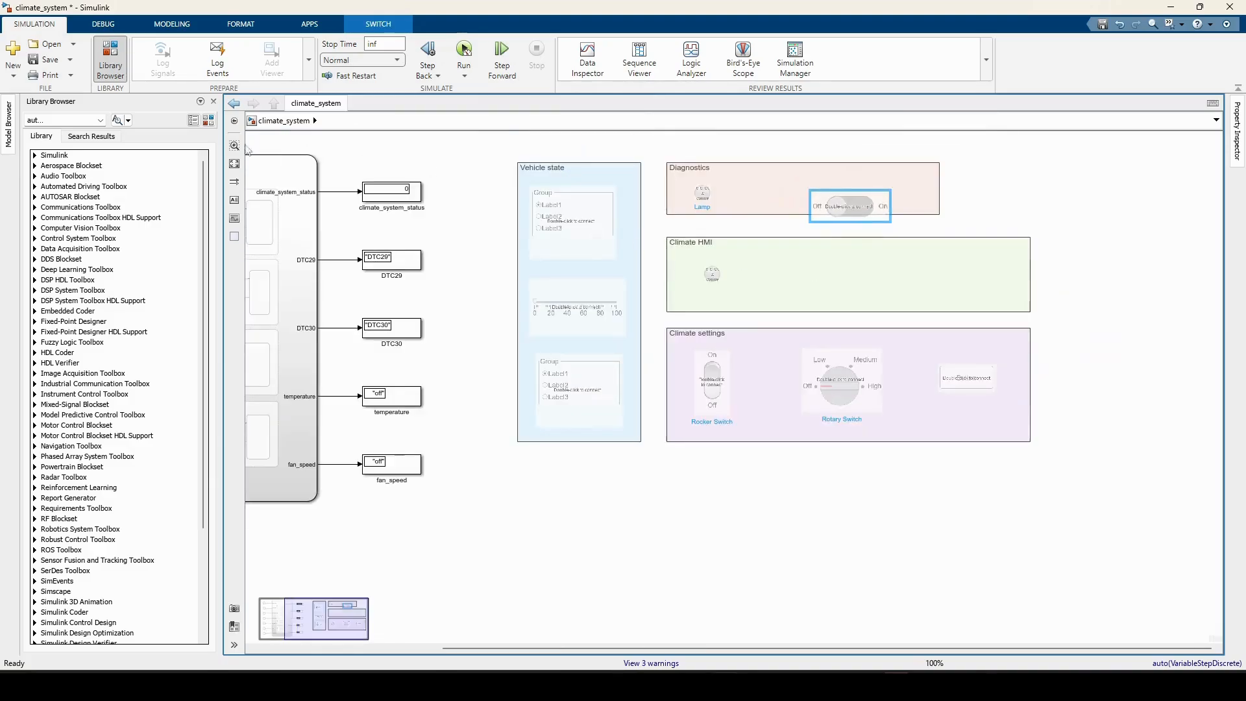
Add a Display block from the Dashboard library to the Climate HMI area and place a copy beside it
left_click(208, 121)
scroll(628, 446, "up", 6)
scroll(566, 371, "up", 4)
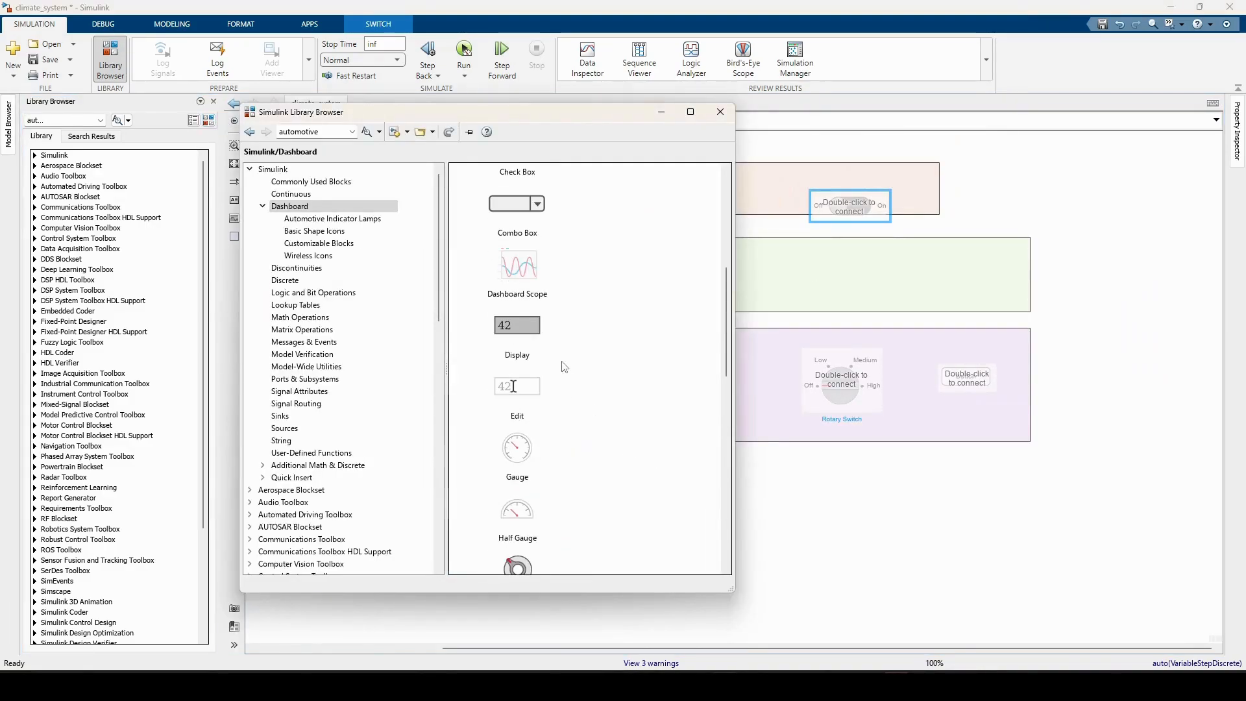
left_click_drag(517, 324, 809, 278)
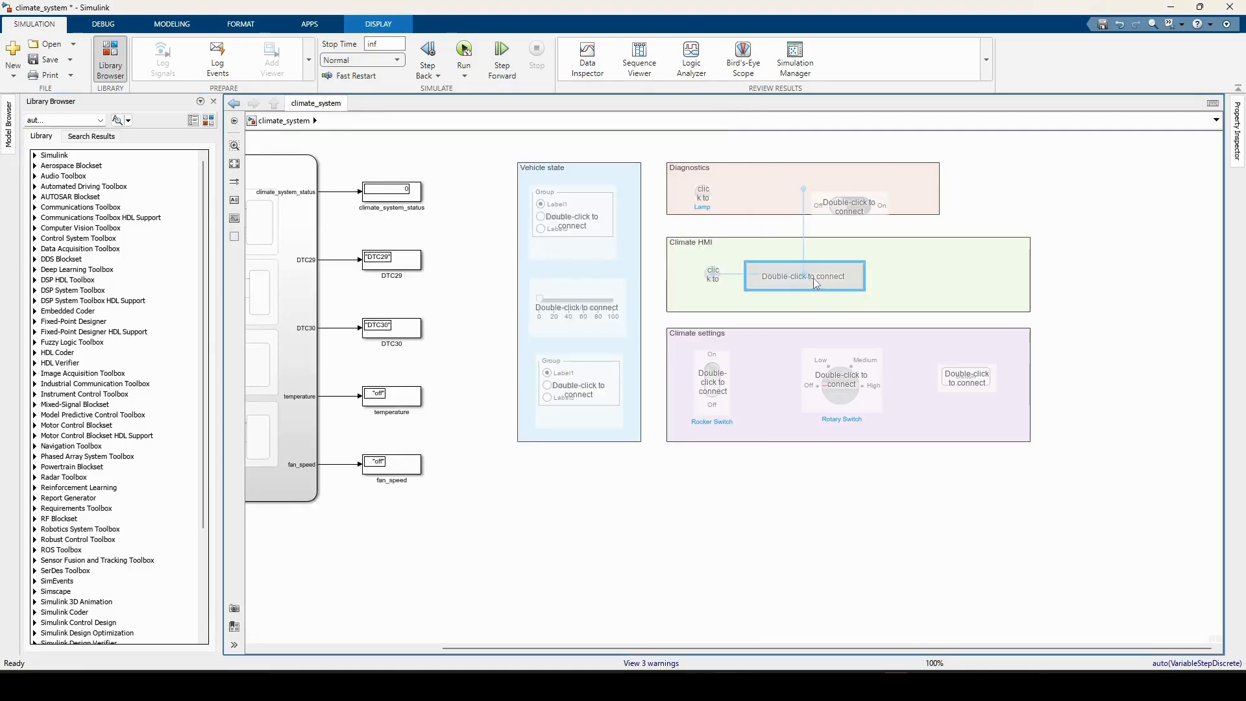
scroll(886, 309, "up", 3)
left_click_drag(835, 258, 1069, 258)
Space out the lamp and the two displays in a row in the Climate HMI area
left_click(578, 254)
left_click_drag(578, 254, 561, 255)
left_click_drag(791, 255, 758, 254)
left_click_drag(1025, 248, 992, 248)
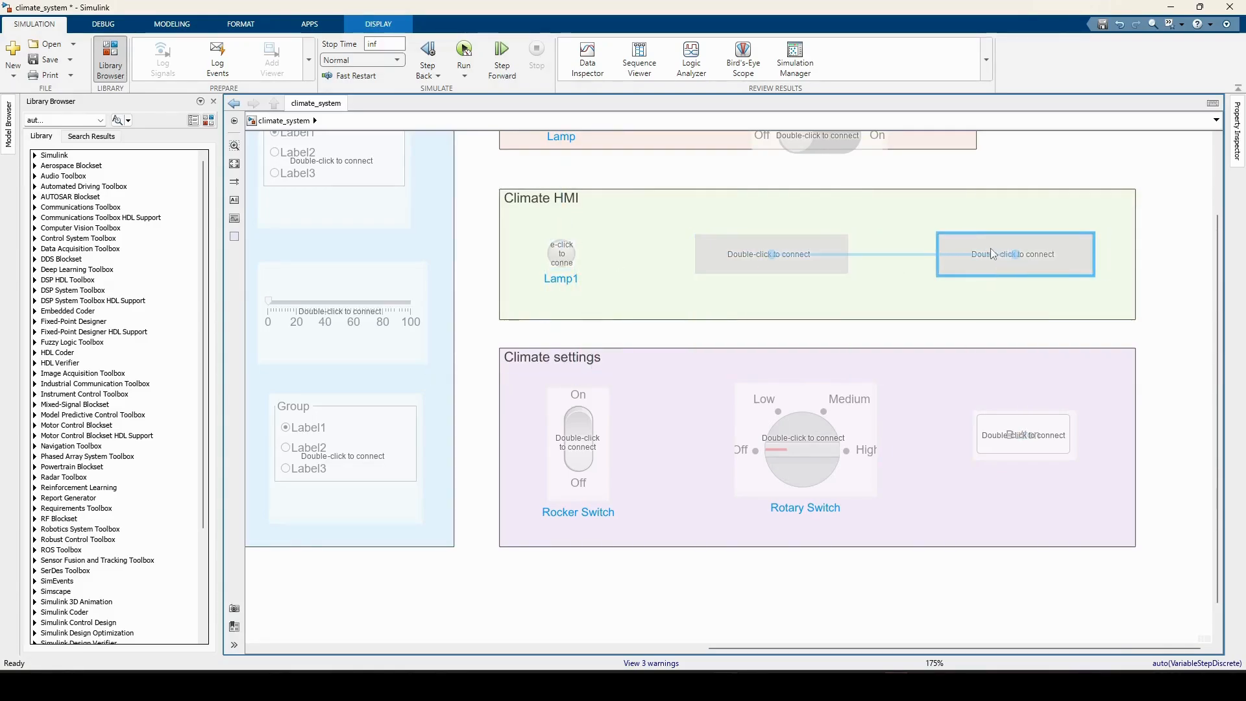
left_click(515, 176)
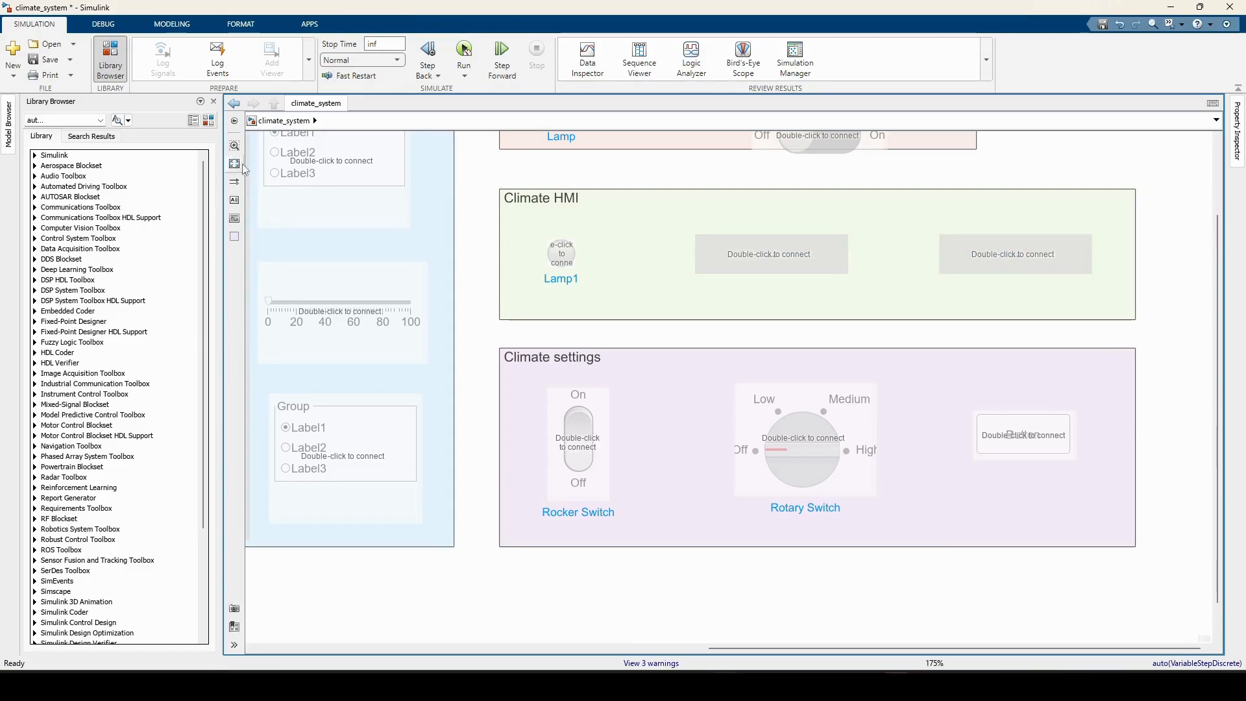
Add the text annotations "Temperature:" and "Fan speed:" in front of the two Climate HMI displays
double_click(678, 262)
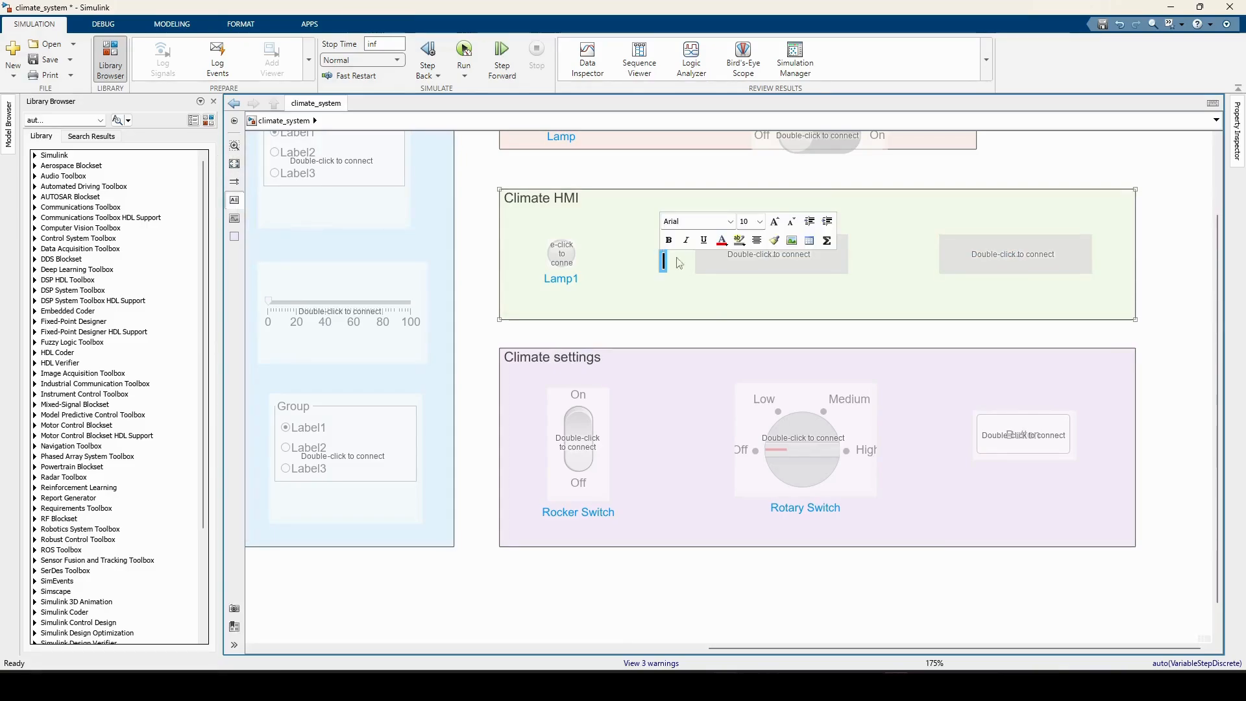
type(":")
left_click(718, 338)
mouse_move(670, 269)
left_mouse_down()
mouse_move(637, 263)
mouse_move(895, 254)
left_mouse_up()
double_click(895, 253)
type("Fan speed")
scroll(895, 253, "up", 1)
left_click(854, 331)
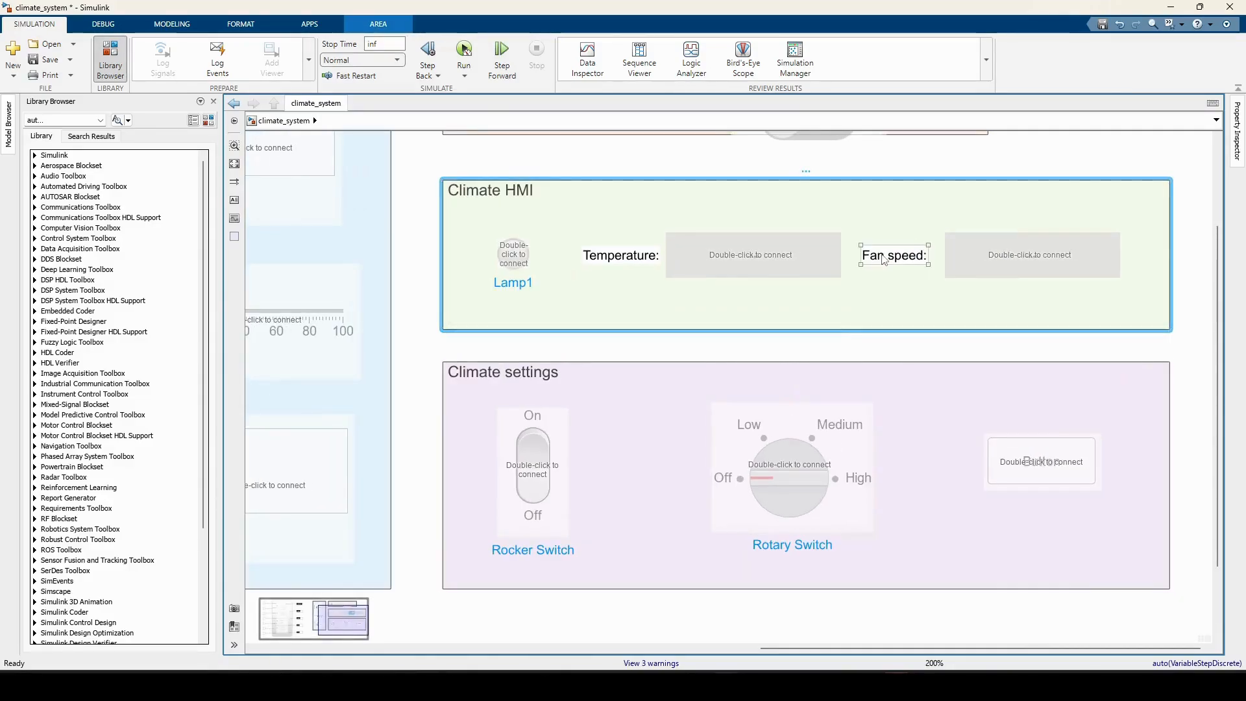
Enlarge the Diagnostics area to the width of the areas below and place its slider switch near the far end
scroll(900, 352, "down", 2)
left_click(908, 332)
left_click(623, 306)
left_click_drag(640, 315, 814, 296)
scroll(634, 450, "up", 1)
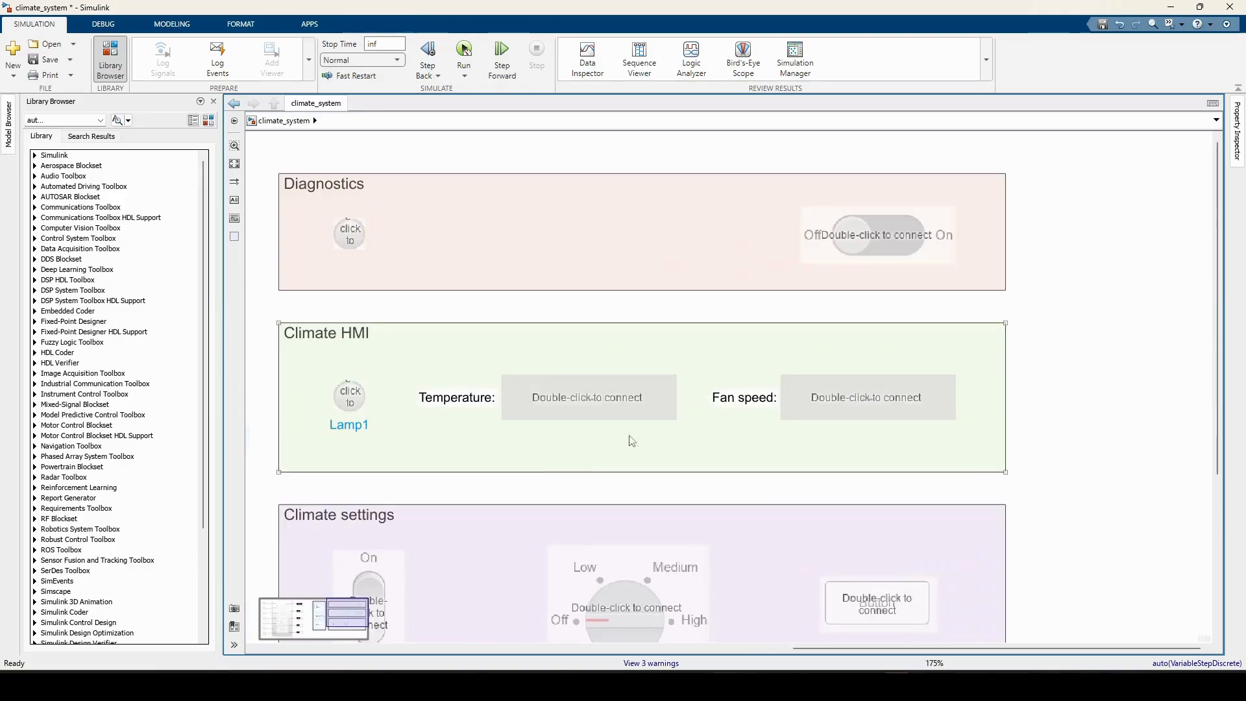
Place two smaller copies of the display block between the lamp and the slider switch in the Diagnostics area
left_click(629, 402)
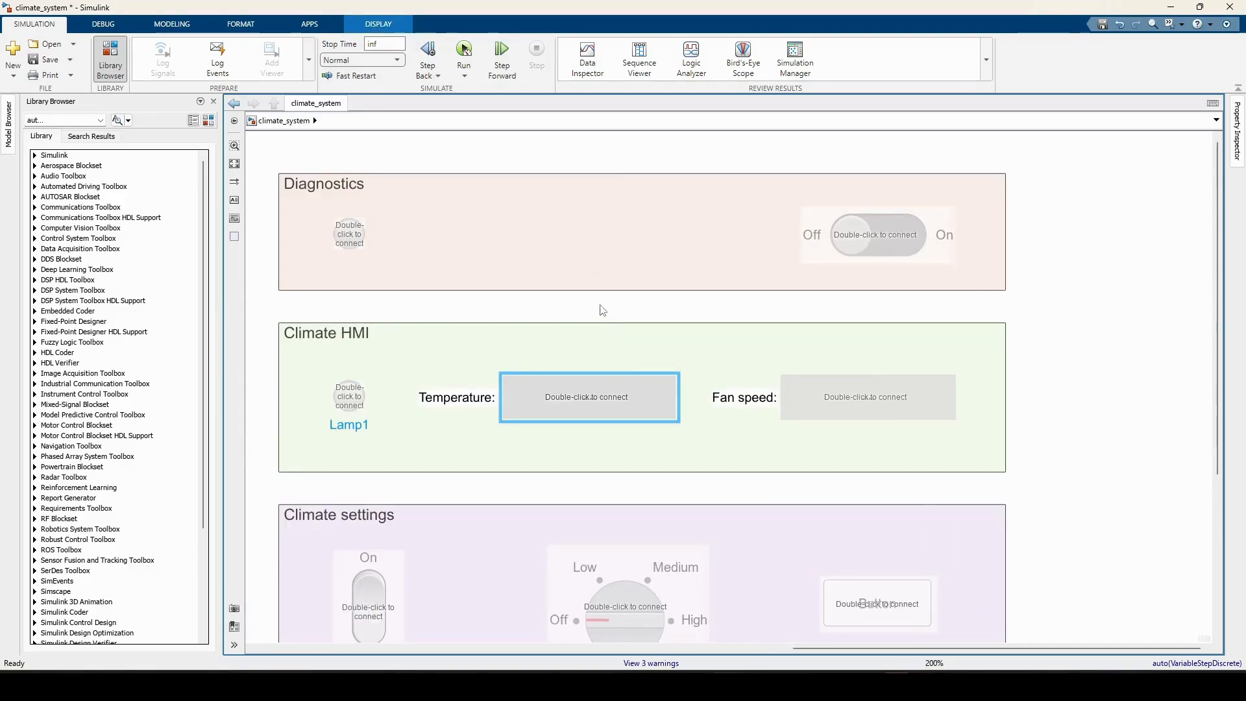
left_click_drag(597, 422, 686, 239)
left_click(625, 523)
scroll(626, 437, "down", 2)
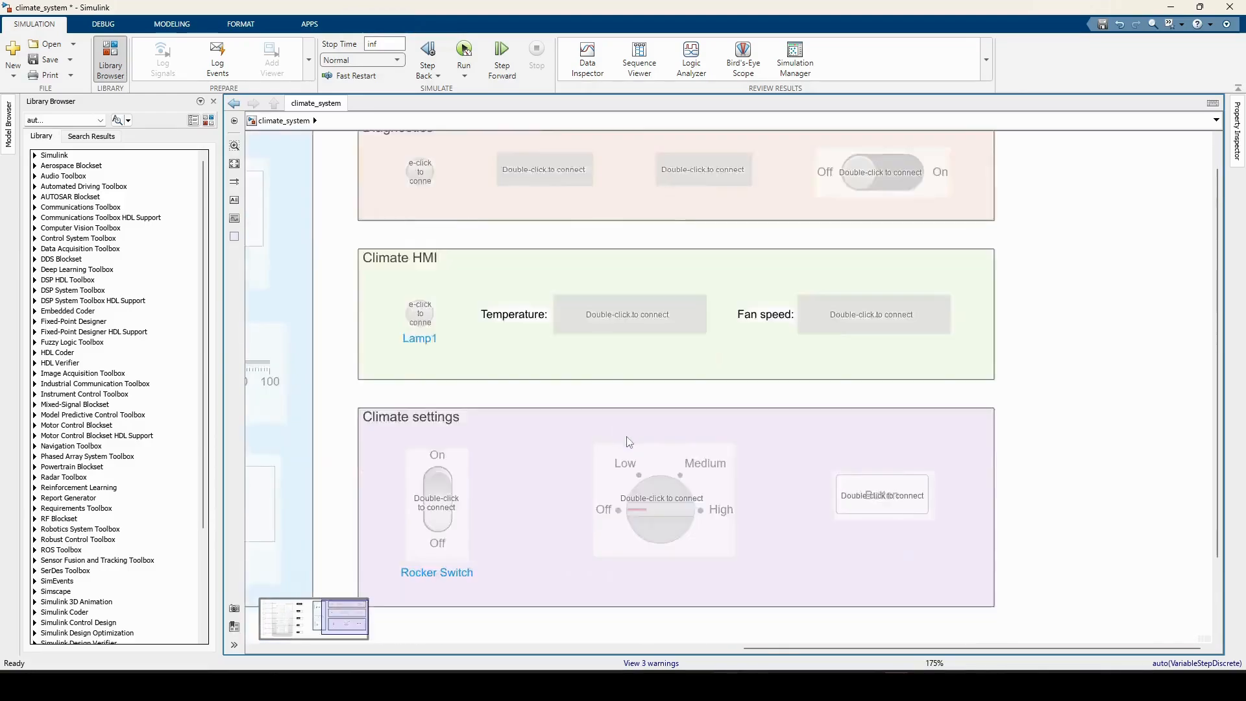
Reduce the upper Vehicle state radio button group to two states, labelling 0 as Off and 1 as Ignition on
left_click(359, 415)
left_click(373, 214)
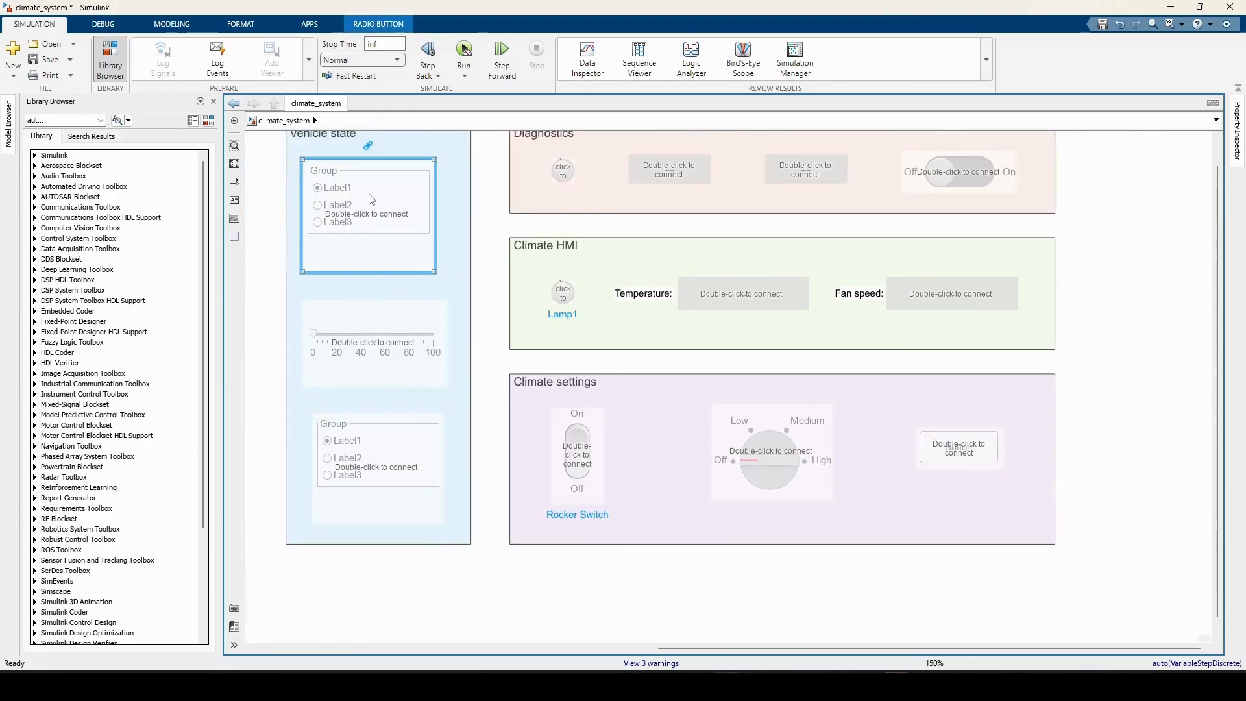
double_click(373, 214)
left_click(613, 329)
left_click(684, 307)
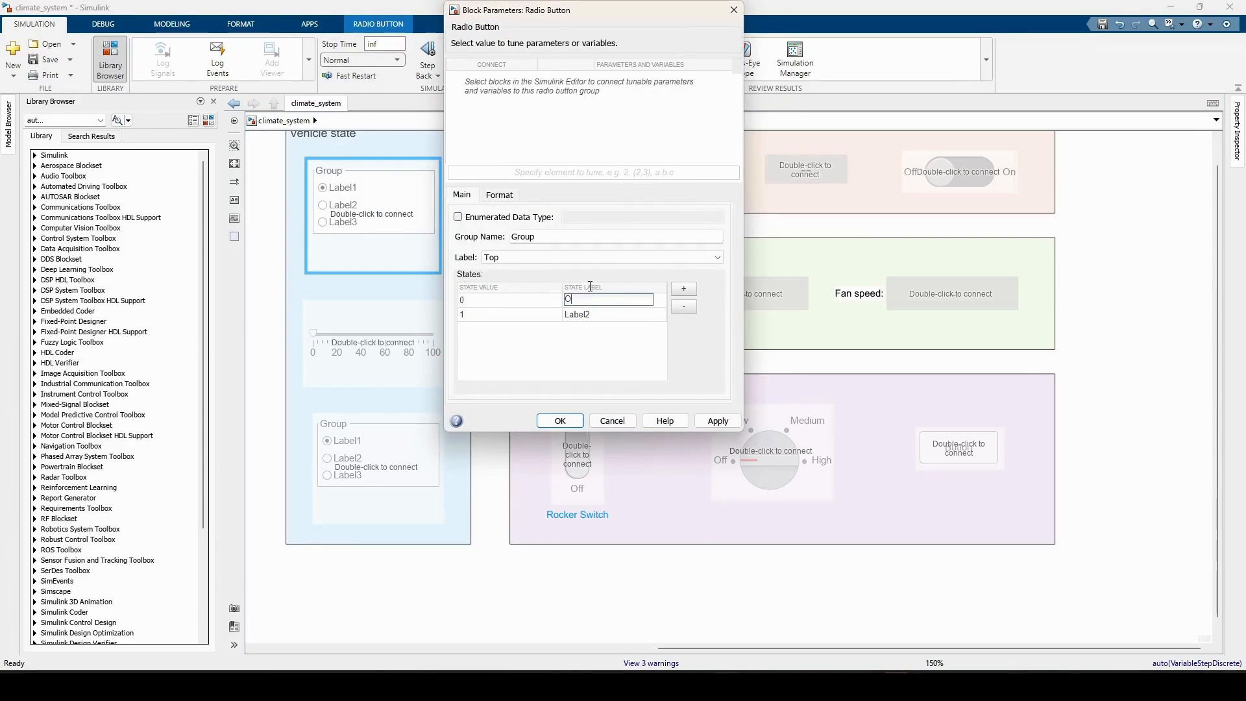
double_click(578, 314)
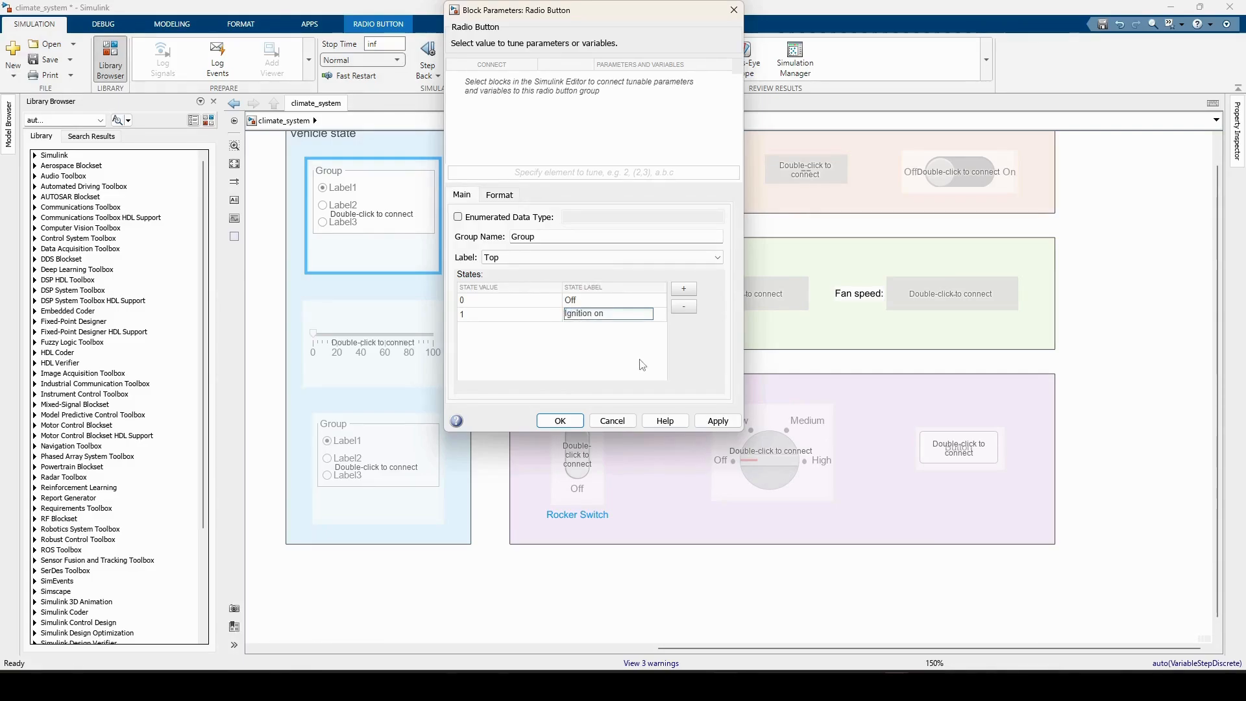
Connect the upper radio button group to ignition_status:Value and apply its block parameters
scroll(328, 289, "left", 10)
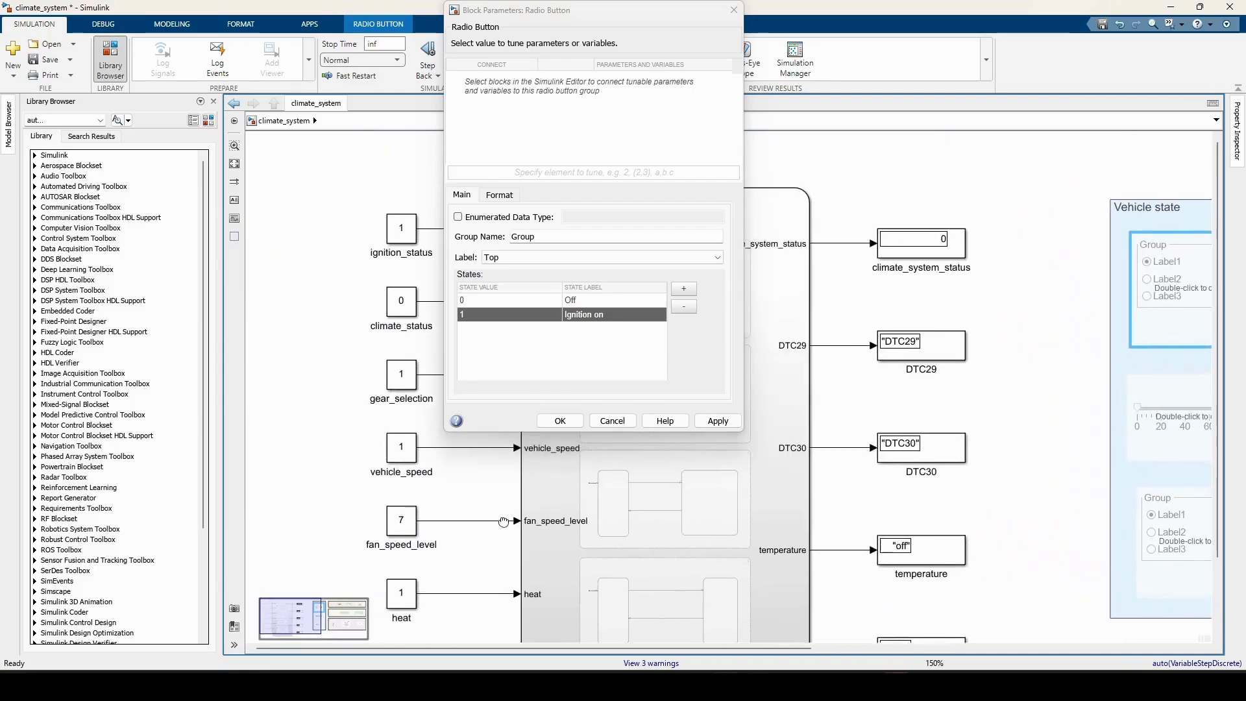
left_click(327, 288)
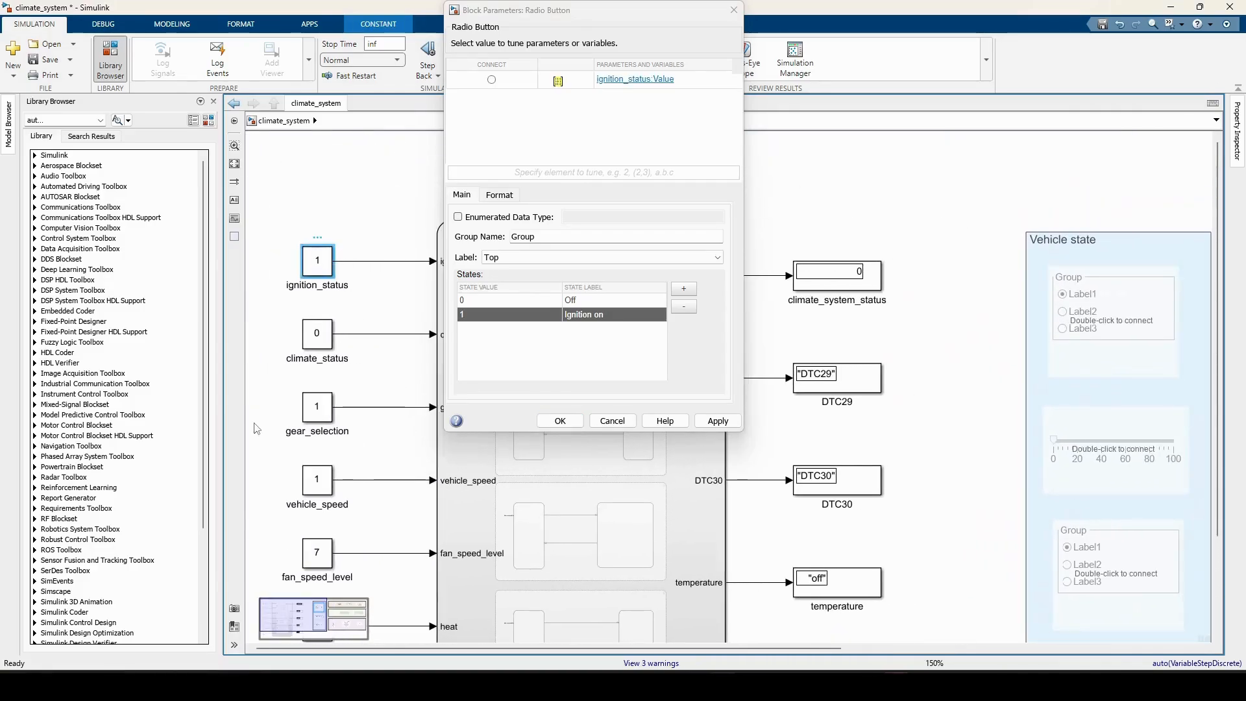
left_click(491, 80)
left_click(714, 423)
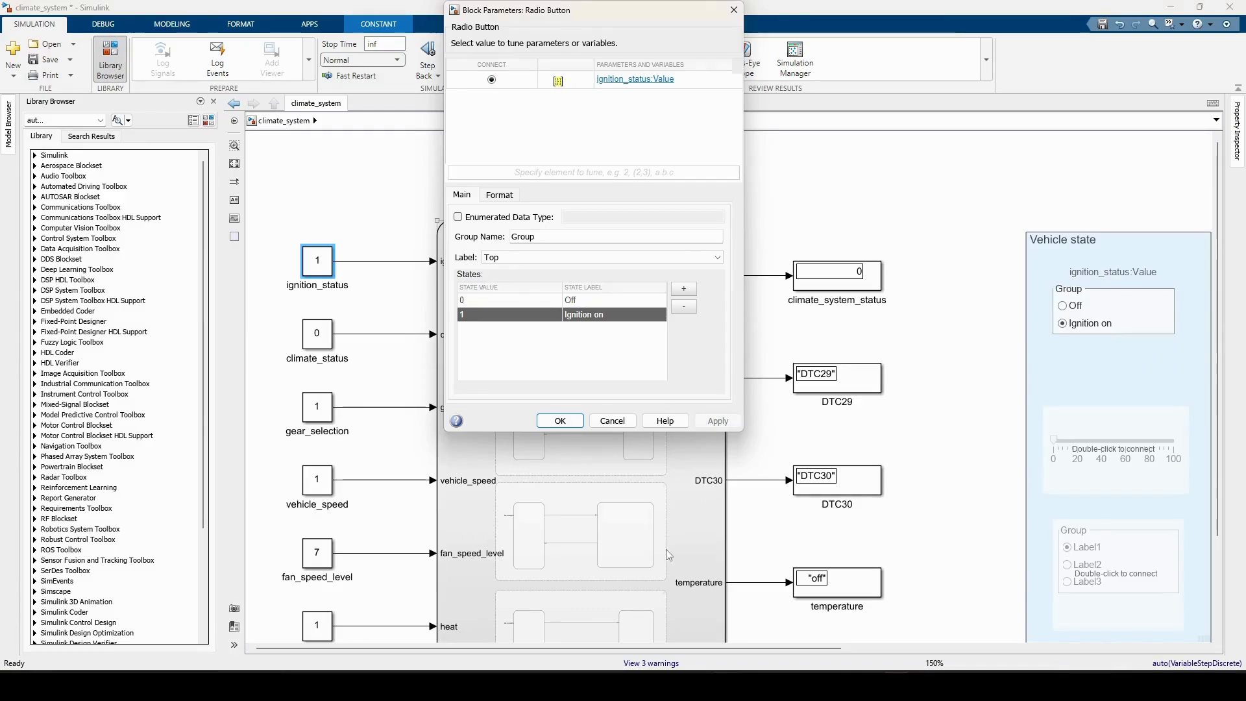
left_click(560, 420)
Connect the Vehicle state slider to vehicle_speed:Value and apply its block parameters
scroll(575, 465, "down", 2)
double_click(1086, 374)
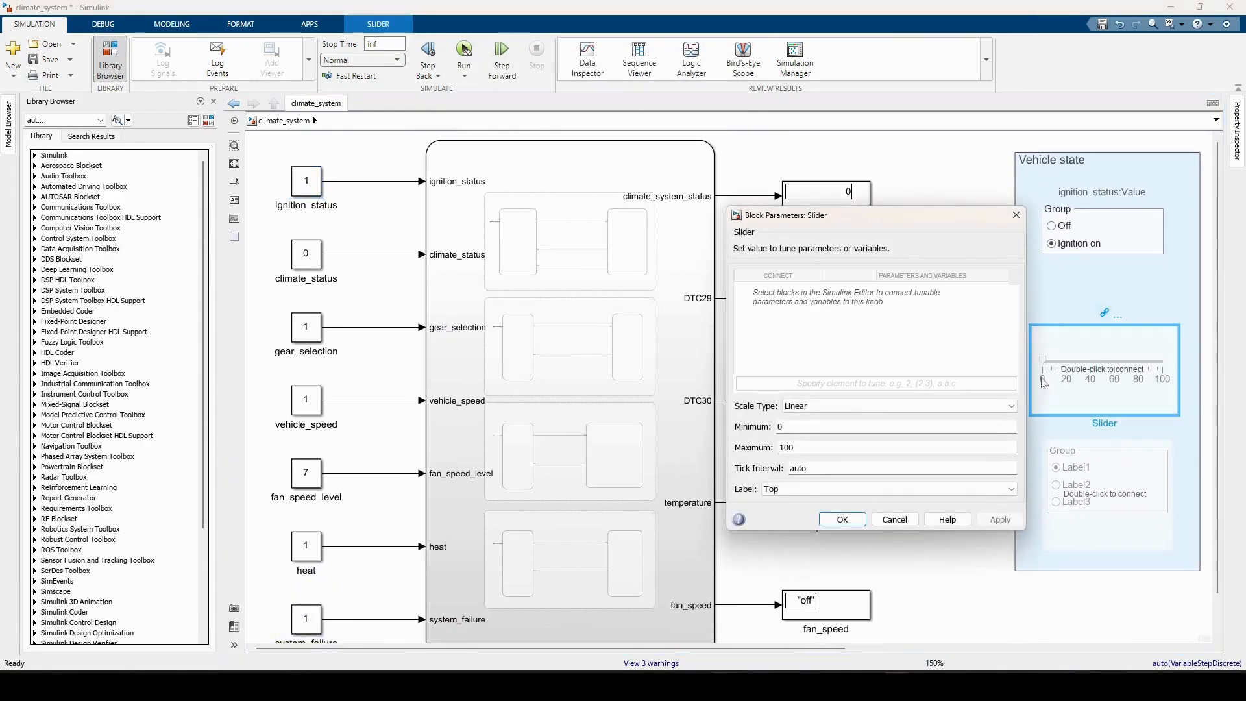
left_click(306, 399)
left_click(778, 291)
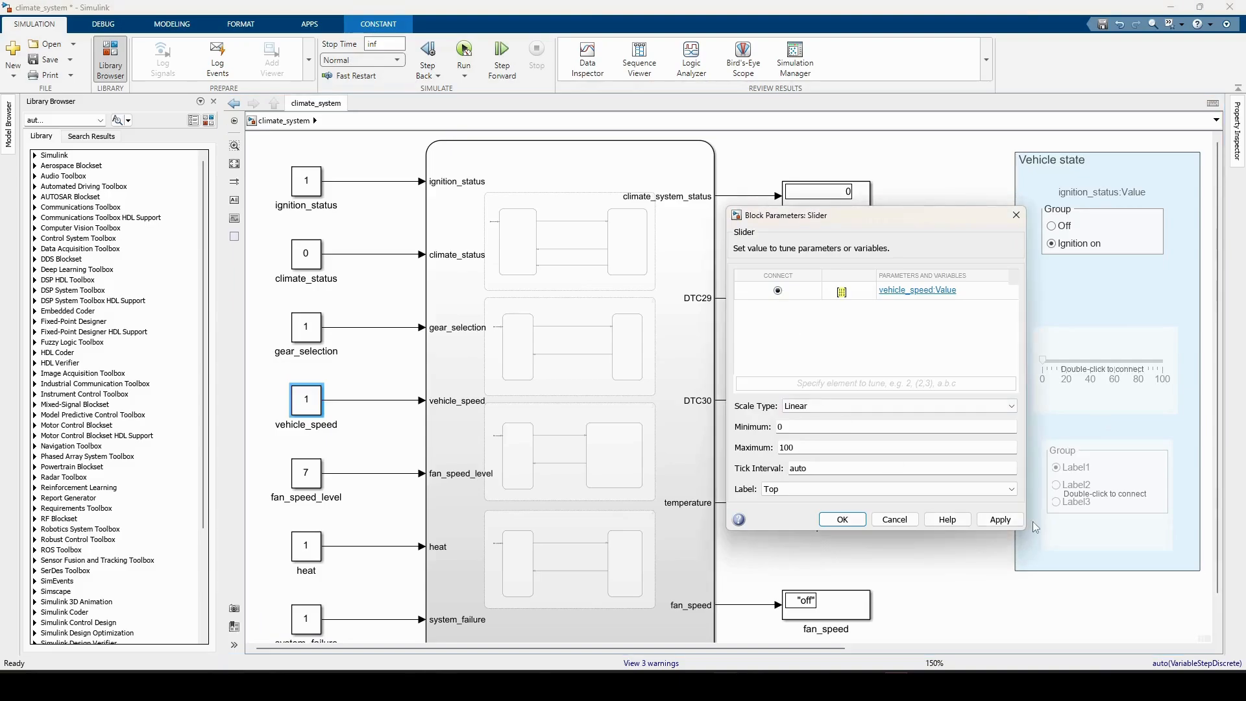
left_click(999, 519)
left_click(843, 519)
Connect the lower Vehicle state radio button group to gear_selection:Value
double_click(1080, 491)
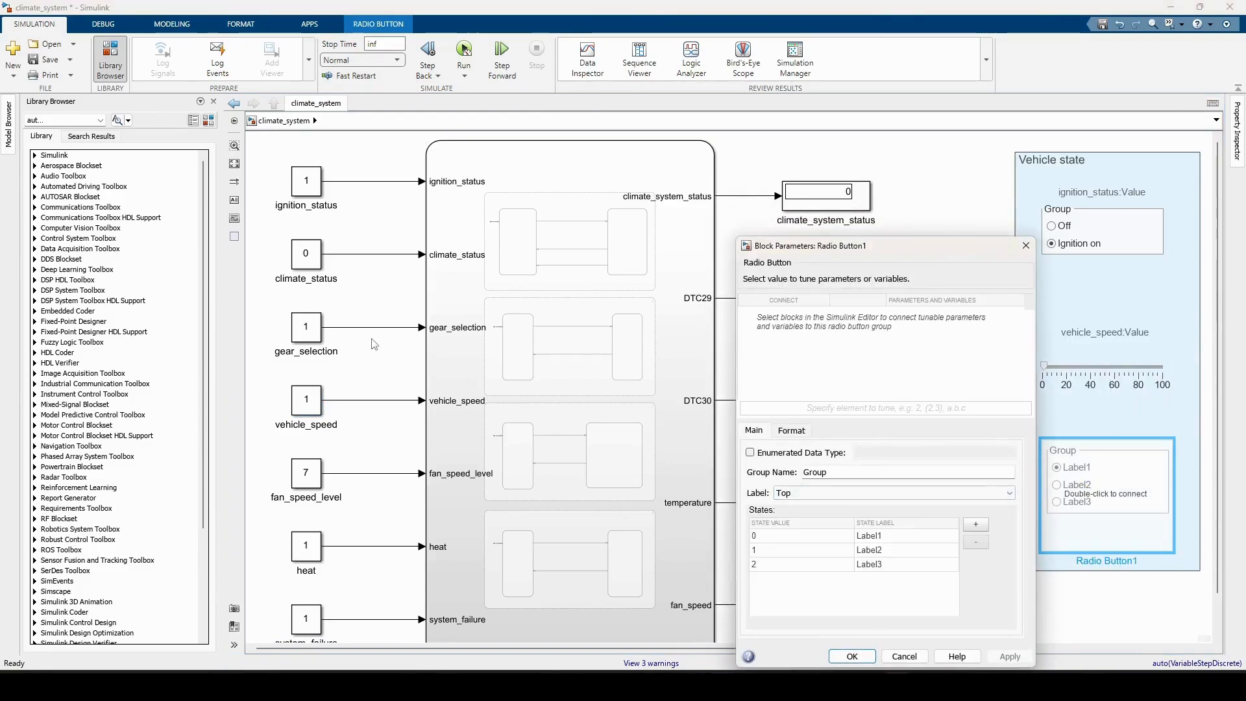
left_click(306, 326)
left_click(783, 315)
Label the gear selection states 0 Park, 1 Reverse and 2 Neutral, add state 3 as Drive, and apply the parameters
double_click(862, 538)
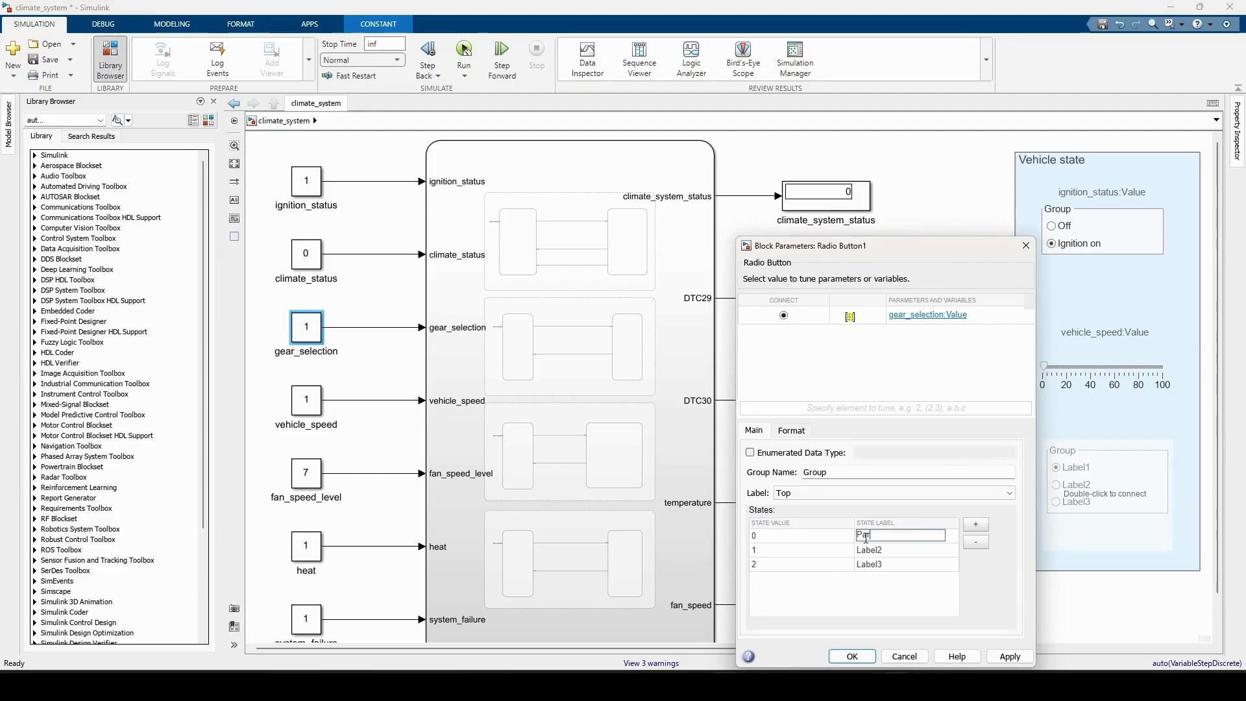
type("Reverse")
double_click(870, 564)
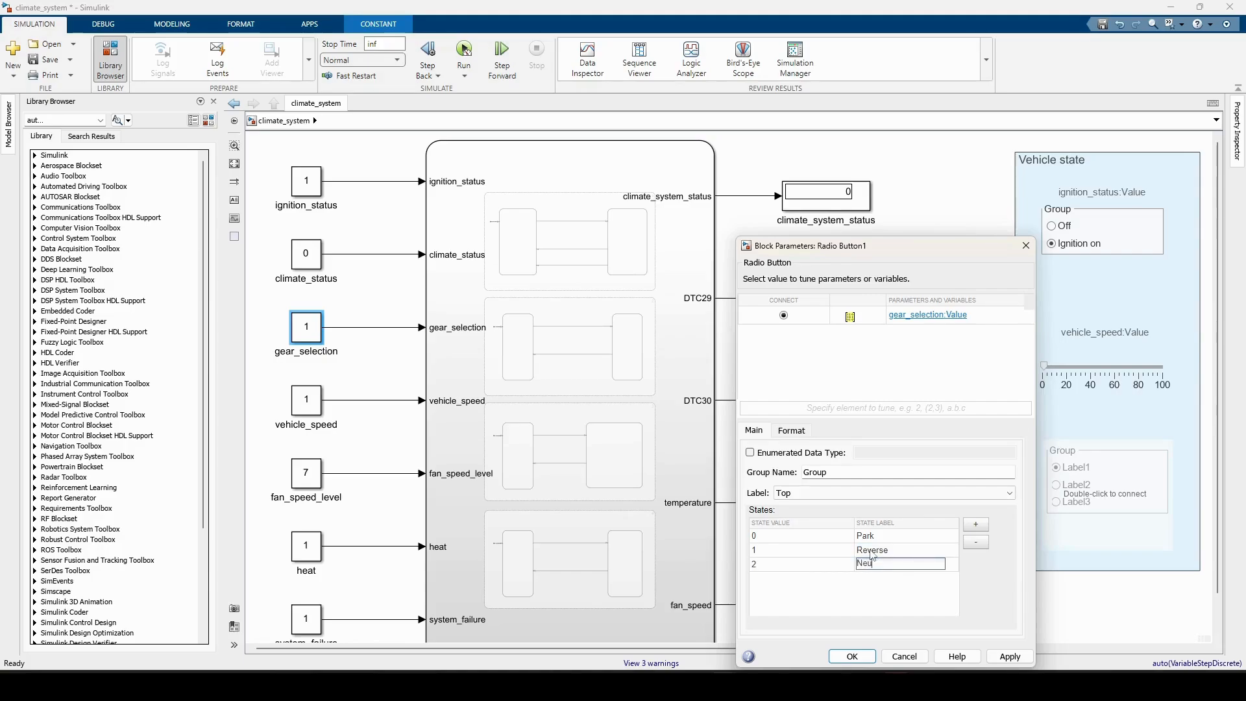
type("Neutral")
left_click(976, 524)
double_click(877, 577)
type("Drive")
left_click(860, 617)
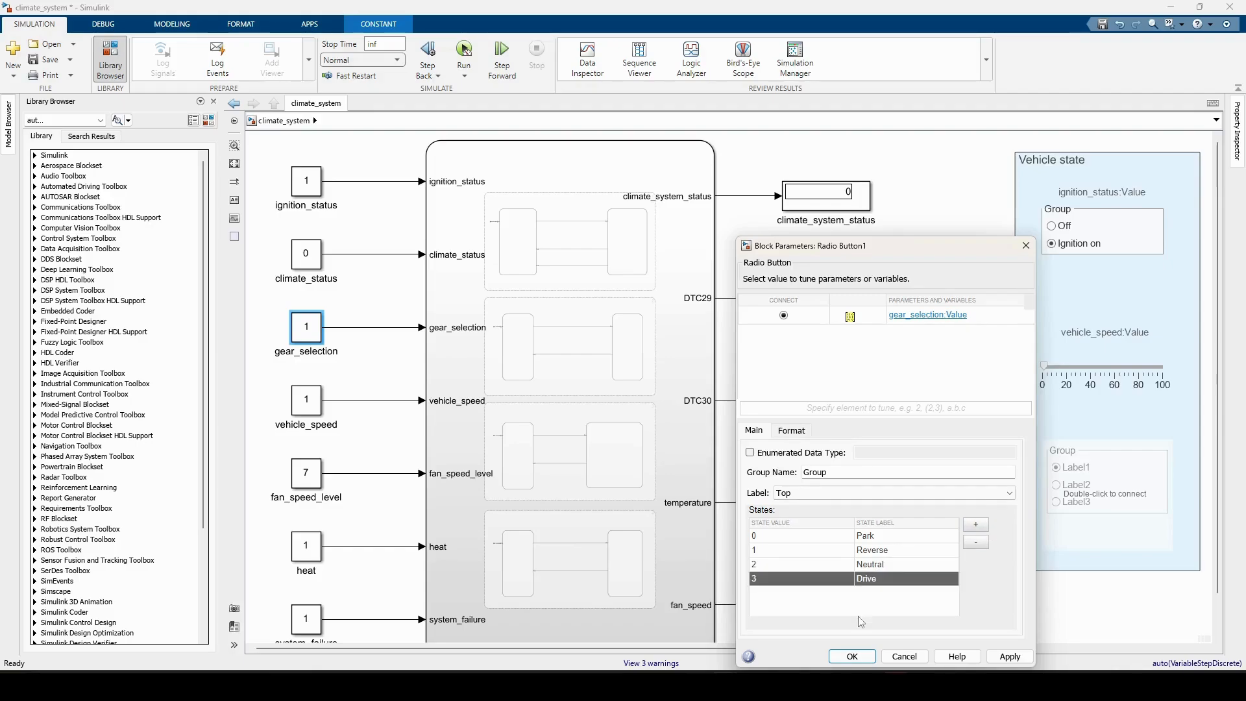
left_click(1010, 656)
left_click(852, 656)
Close the docked Library Browser to give the model canvas more room
scroll(906, 503, "up", 3)
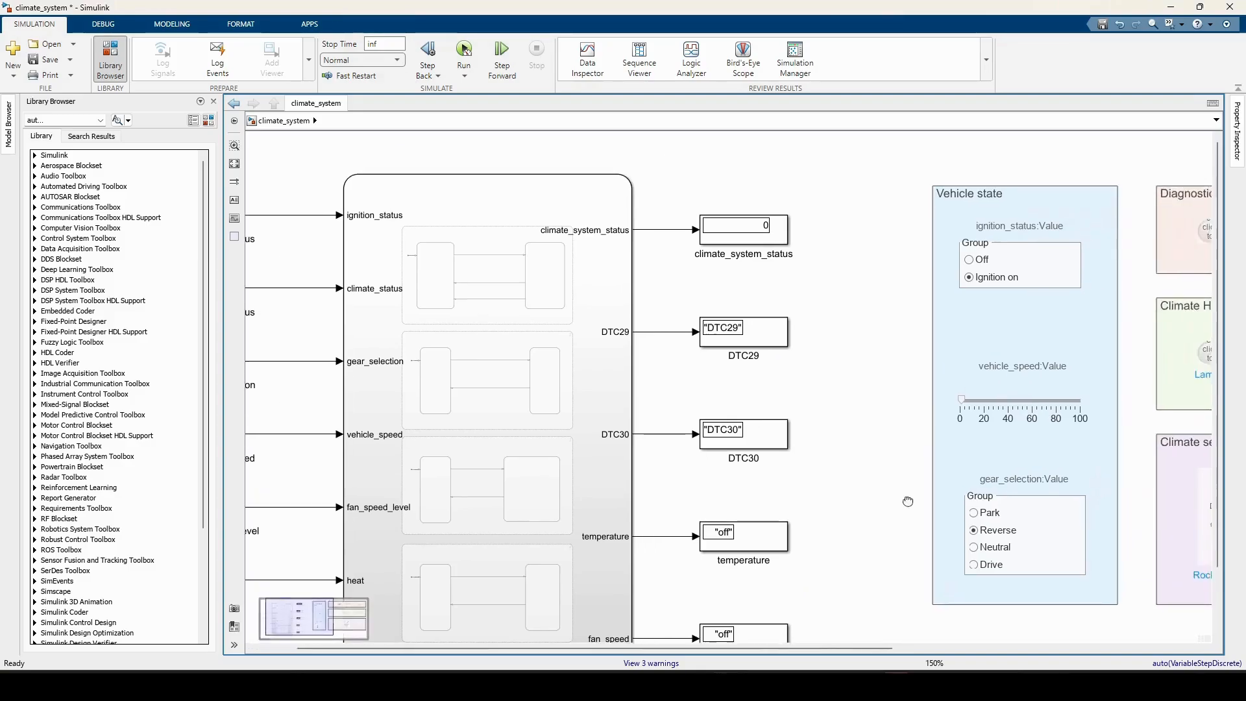
left_click(870, 402)
scroll(826, 478, "down", 2)
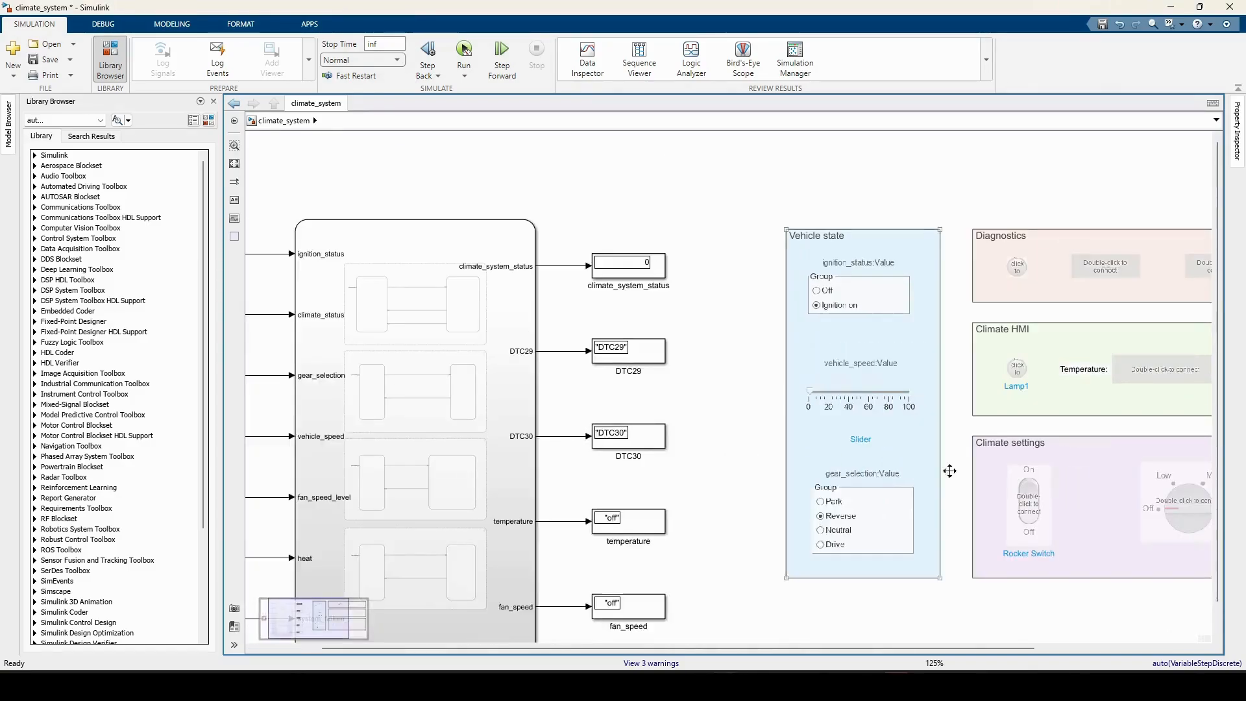
scroll(827, 478, "down", 2)
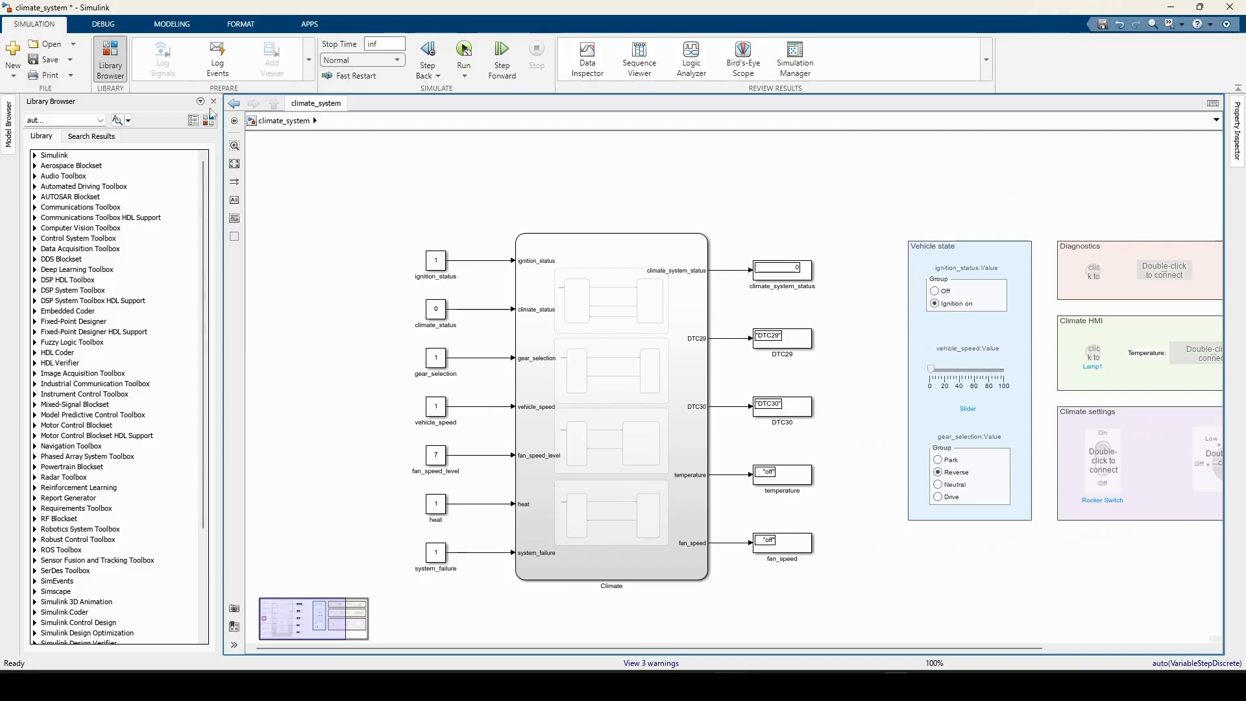
left_click(213, 101)
scroll(540, 480, "up", 2)
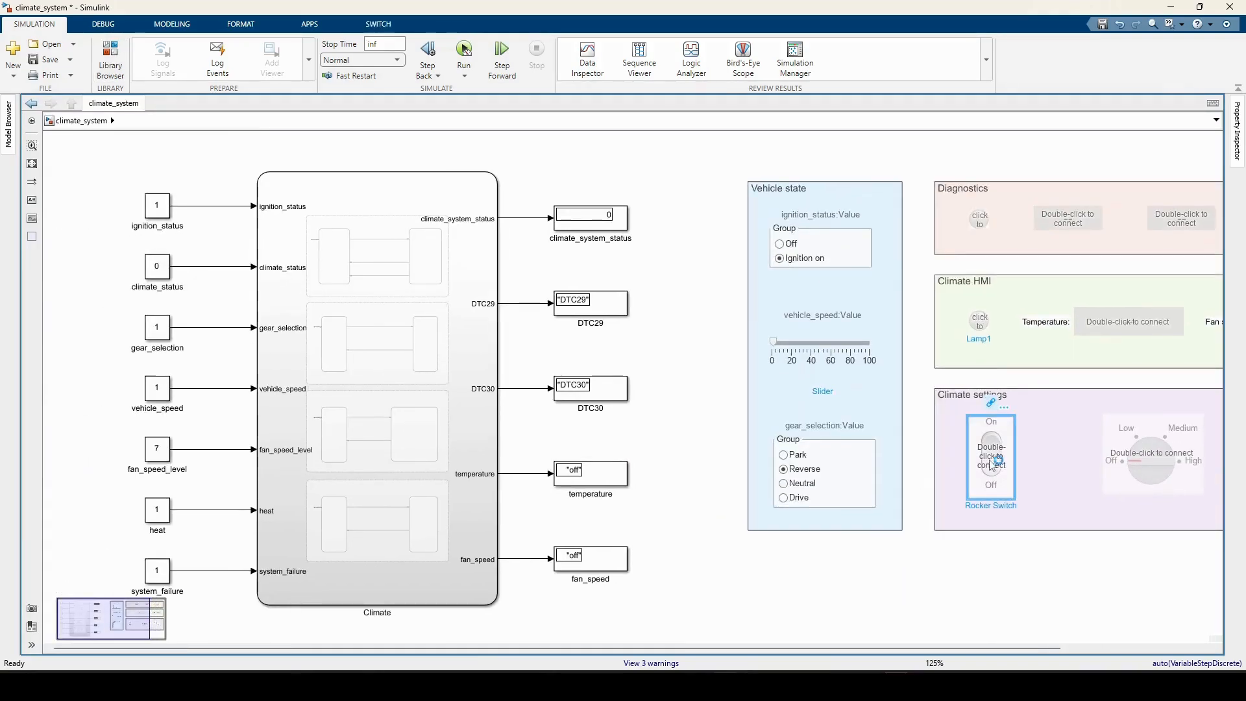
Connect the Climate settings rocker switch to climate_status:Value and confirm its block parameters
double_click(991, 465)
left_click(156, 266)
left_click(715, 384)
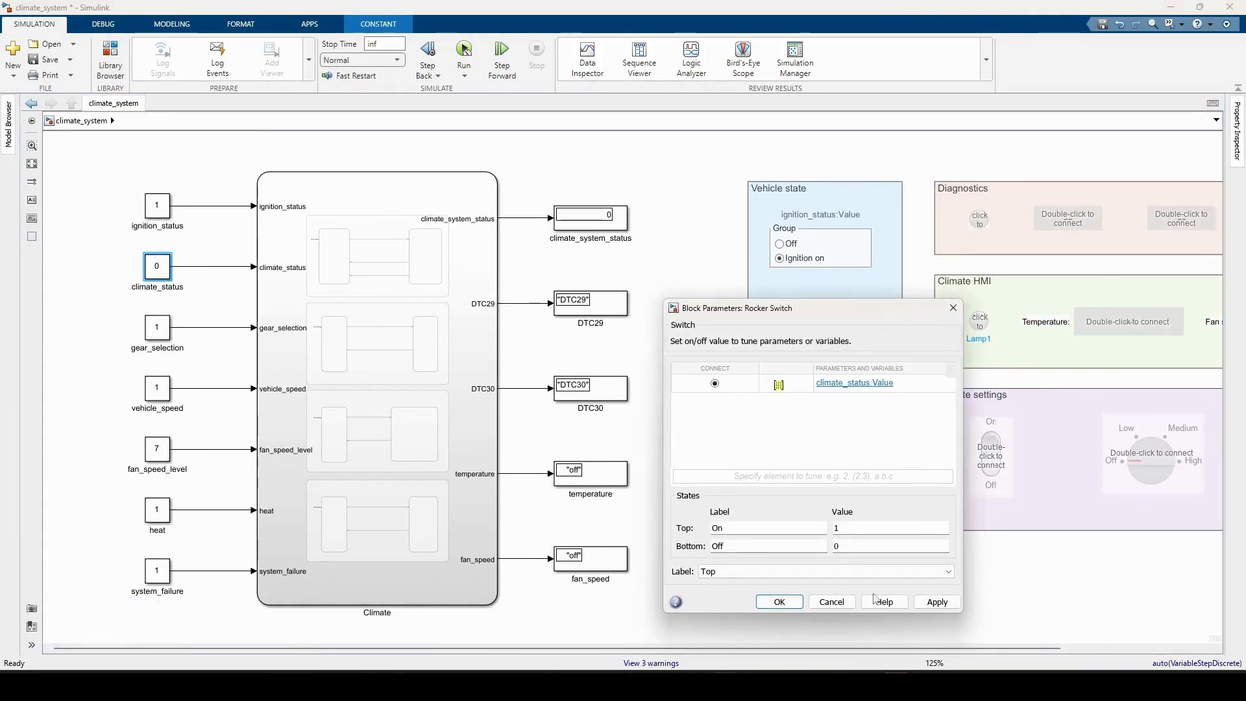
left_click(779, 600)
Connect the Climate settings rotary switch to fan_speed_level:Value, keeping its states Off, Low, Medium and High
double_click(1151, 457)
left_click(168, 457)
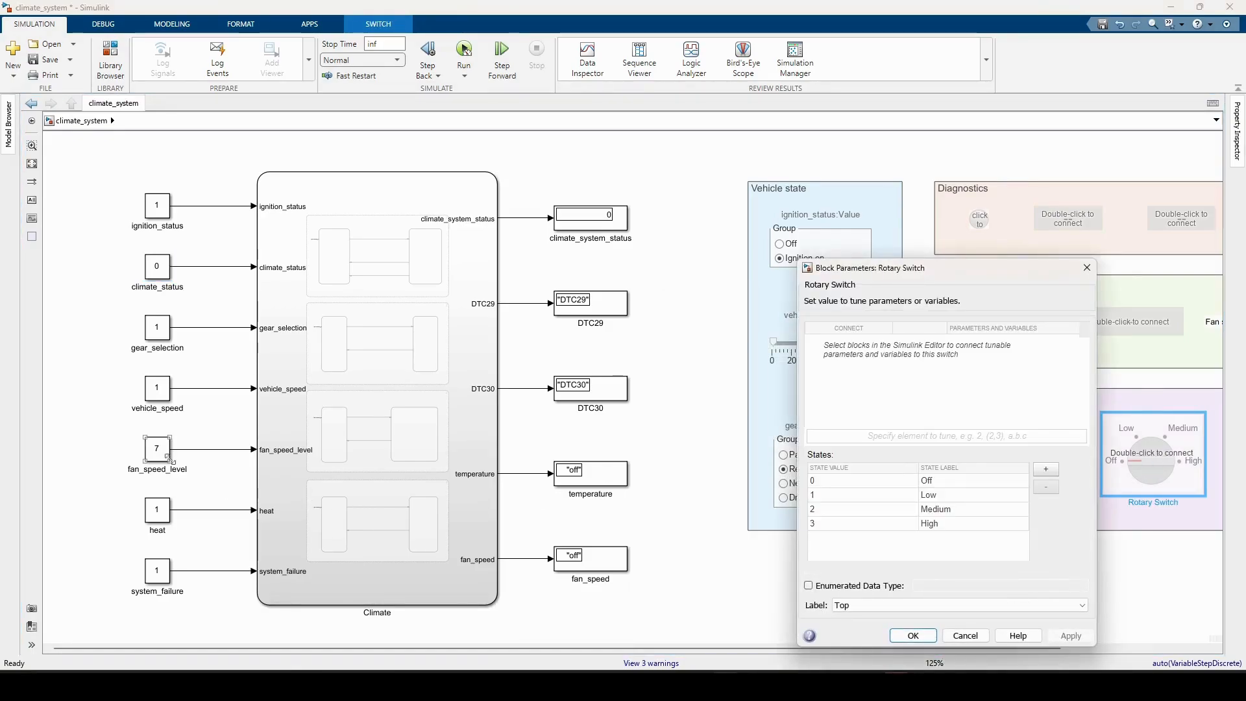
left_click(848, 343)
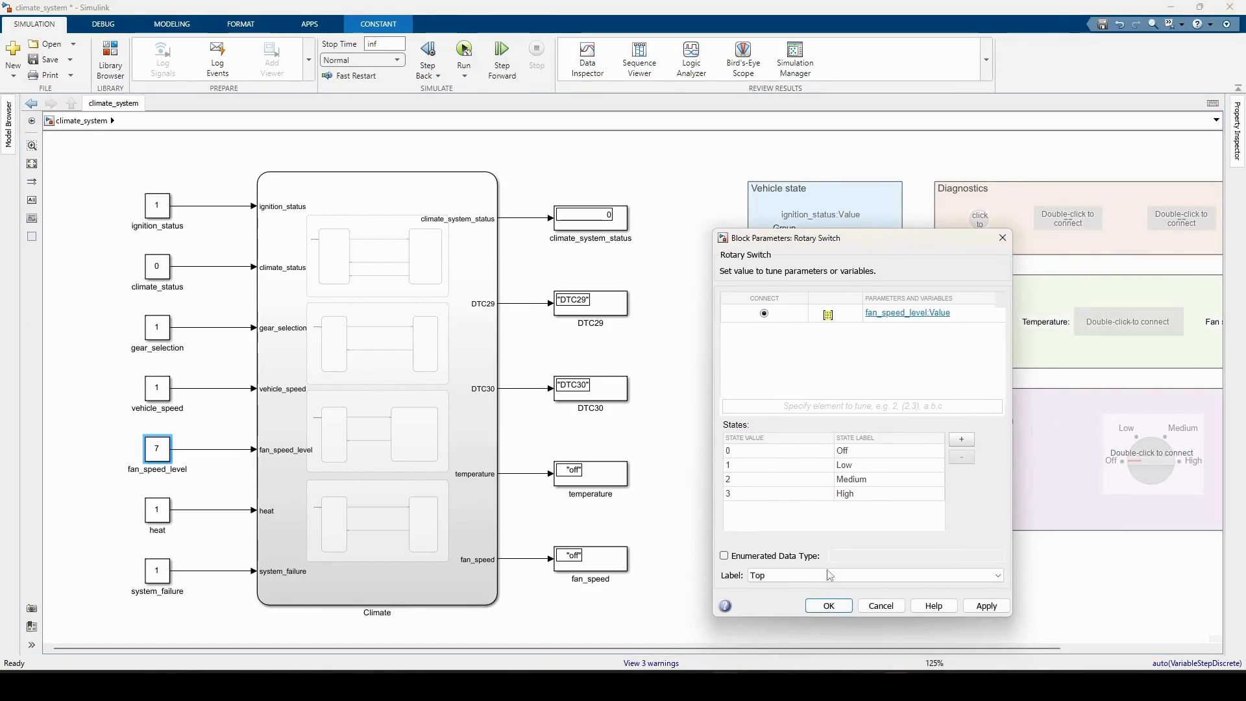
left_click(829, 605)
Connect the Climate settings push button to the value of the heat constant block
scroll(1038, 473, "right", 5)
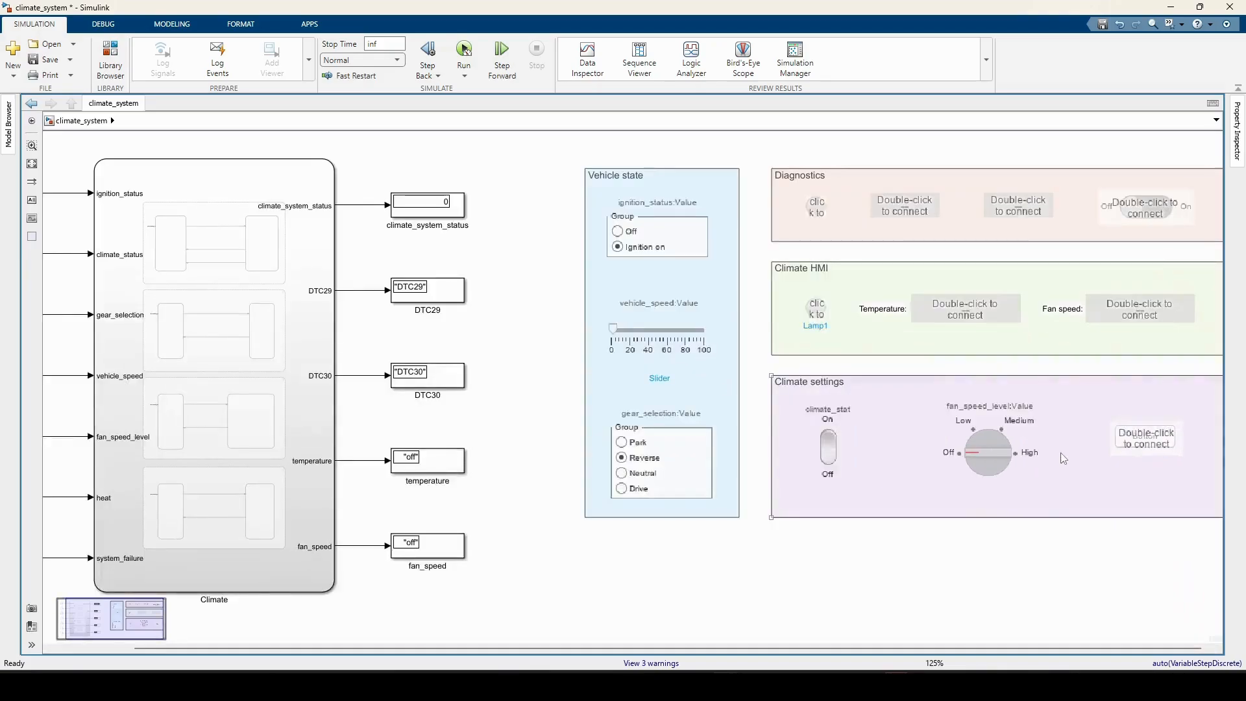
scroll(1061, 459, "down", 1)
double_click(1128, 441)
left_click(208, 488)
left_click(841, 280)
left_click(1069, 657)
left_click(911, 656)
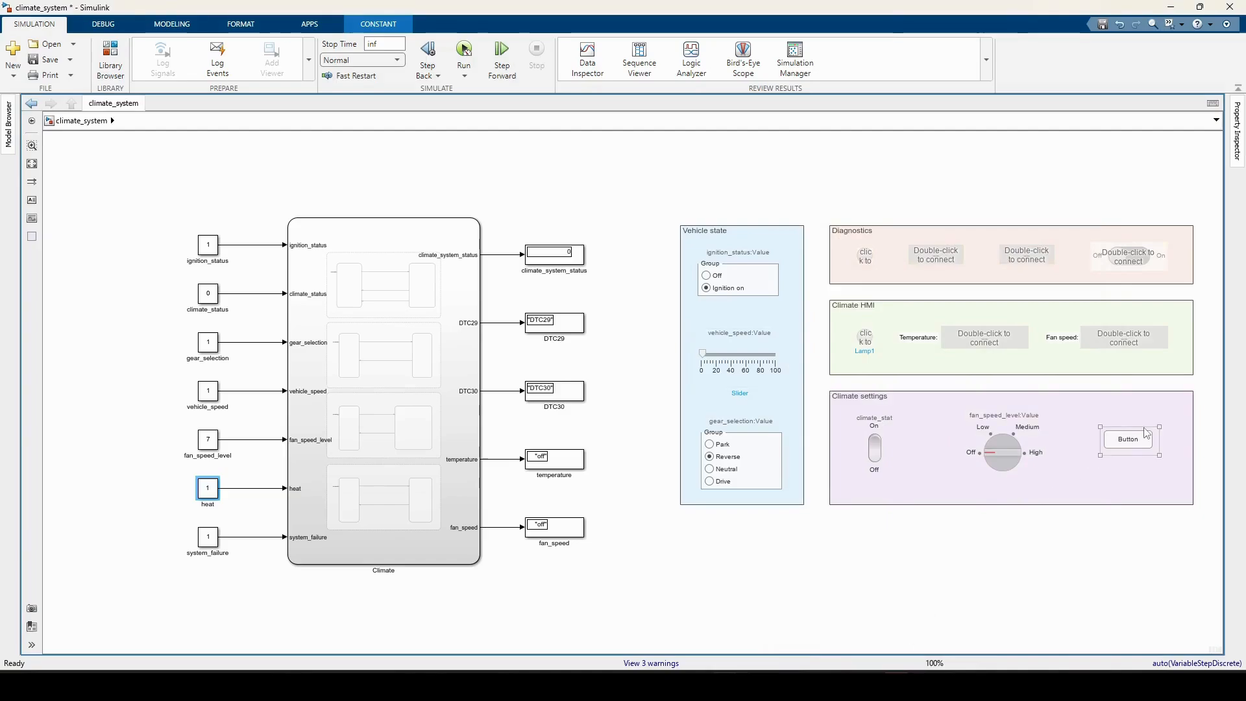
left_click(907, 426)
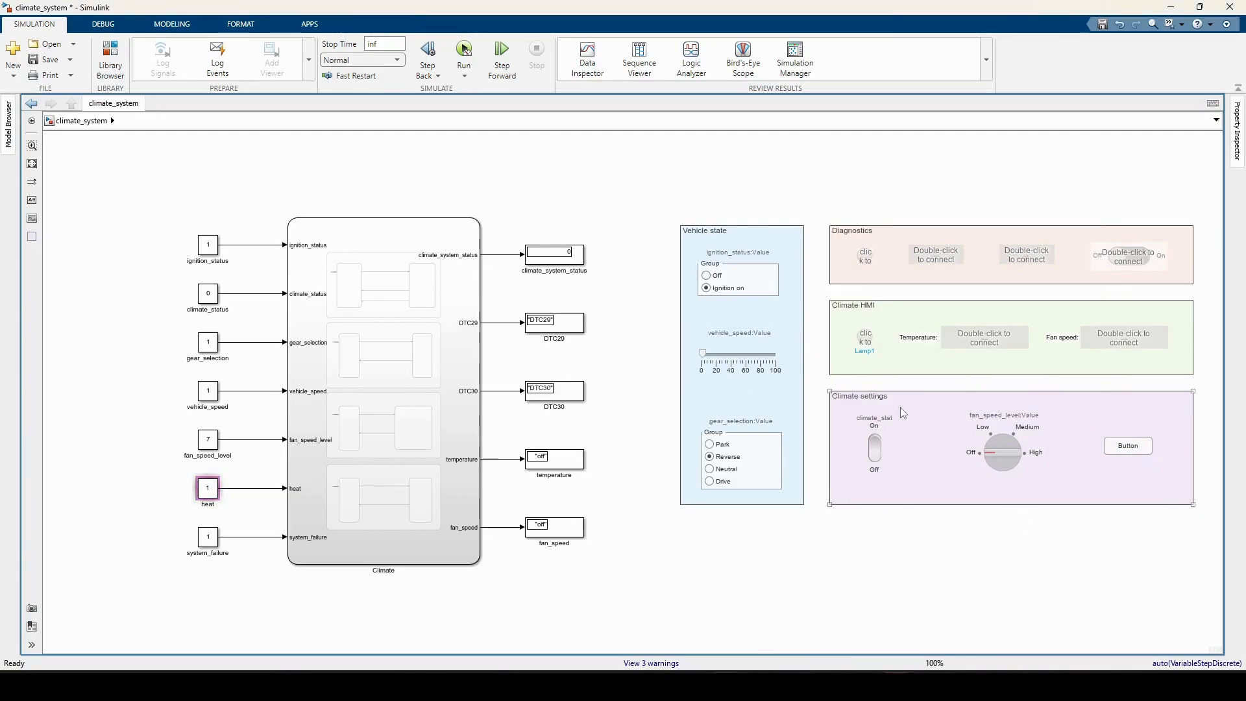
Connect the Diagnostics slider switch to system_failure:Value and confirm its block parameters
double_click(1127, 256)
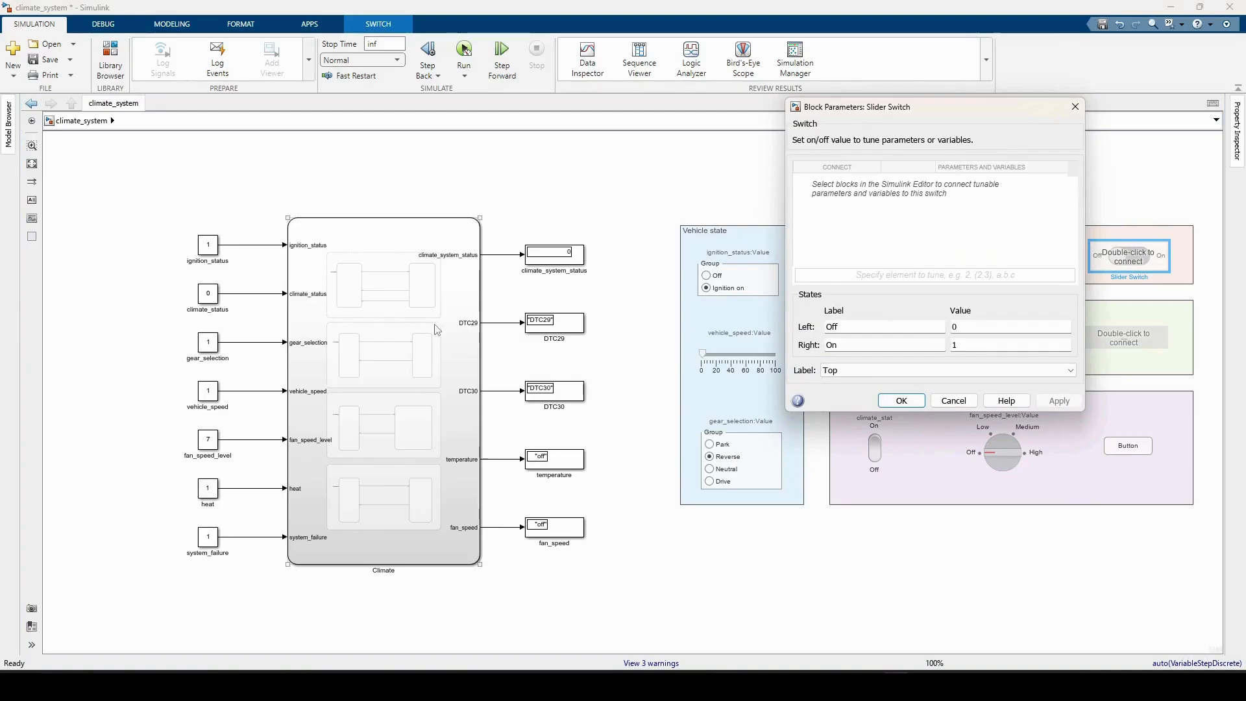
left_click(837, 177)
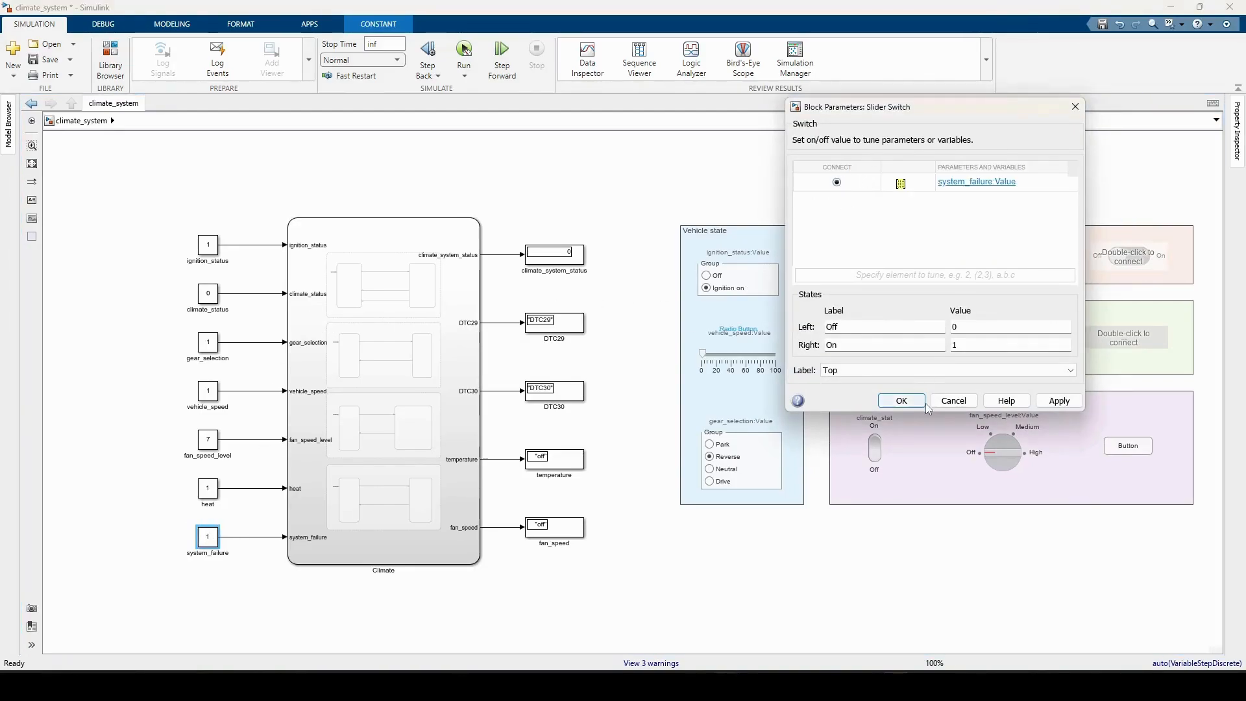
left_click(901, 401)
Connect the Diagnostics lamp to the system_failure:1 signal and make it light red for state 1
double_click(865, 258)
left_click(306, 516)
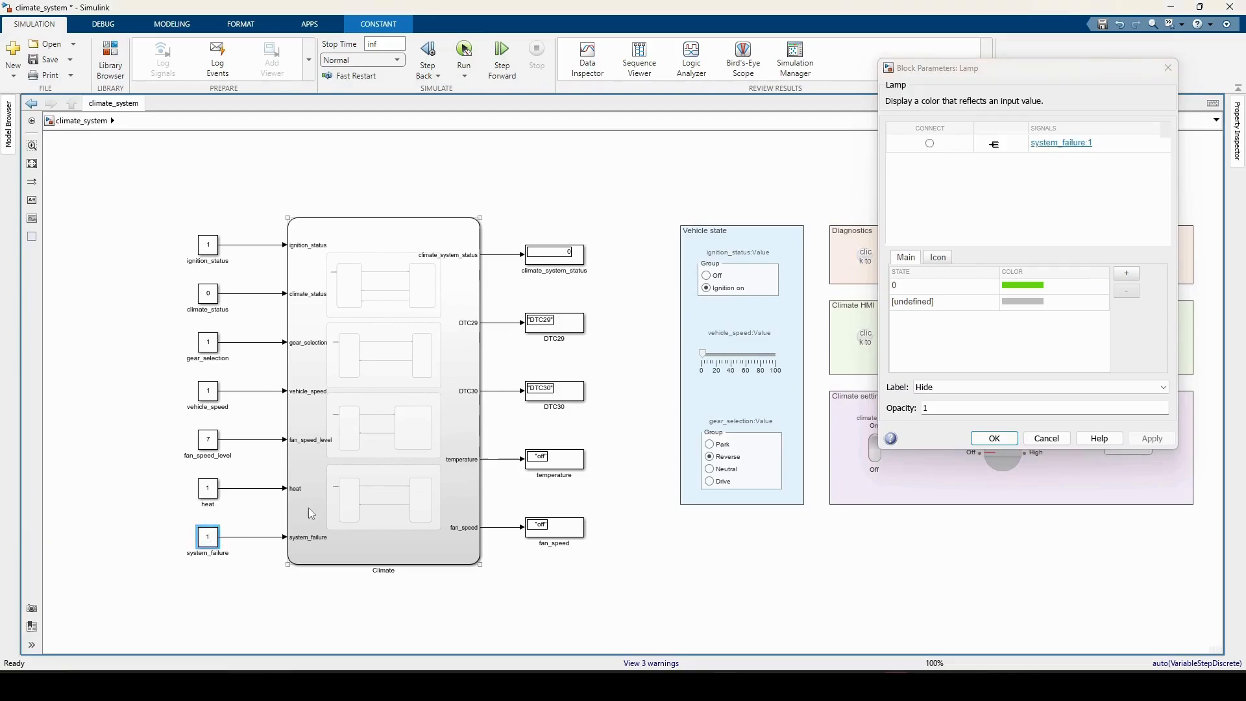
left_click(930, 143)
left_click(1043, 287)
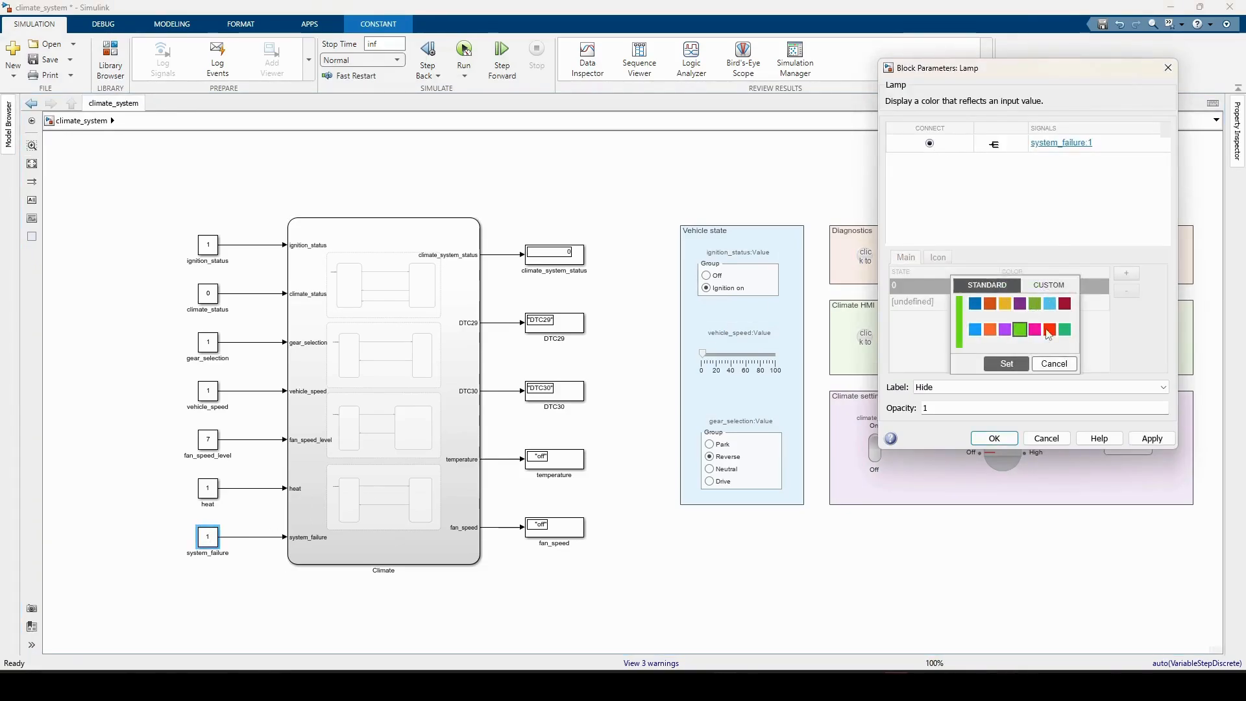
left_click(1007, 364)
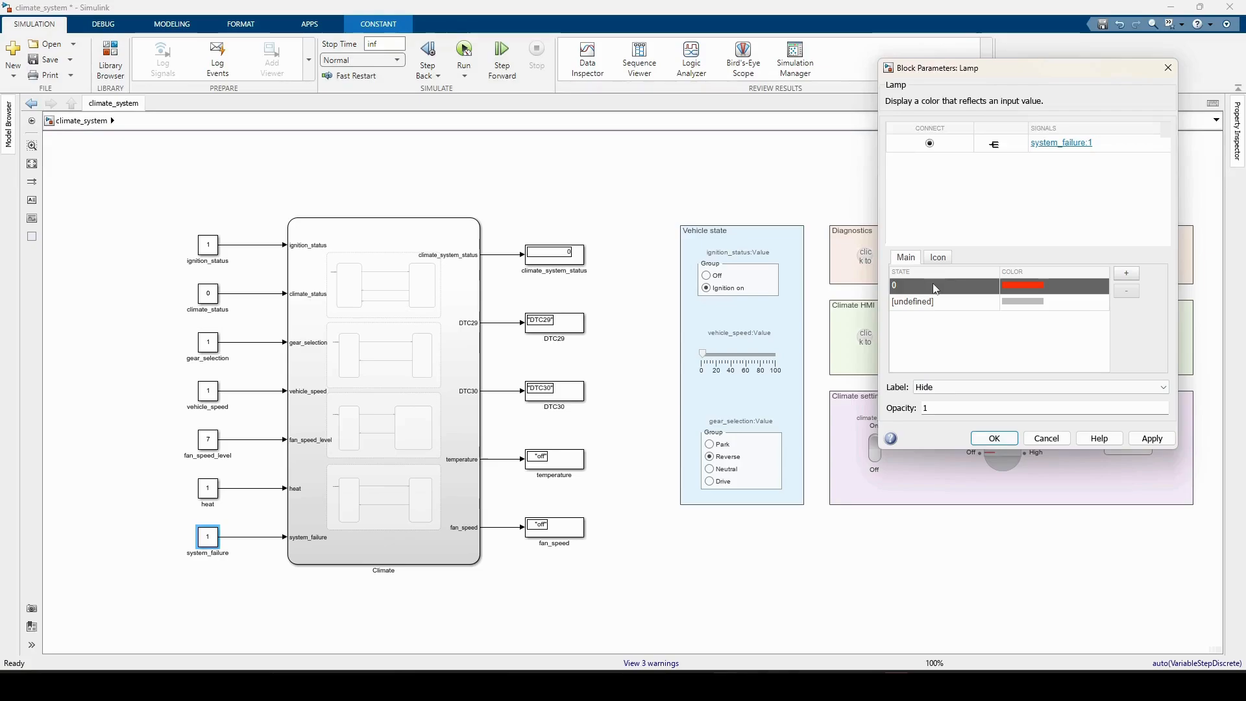
double_click(935, 286)
left_click(994, 438)
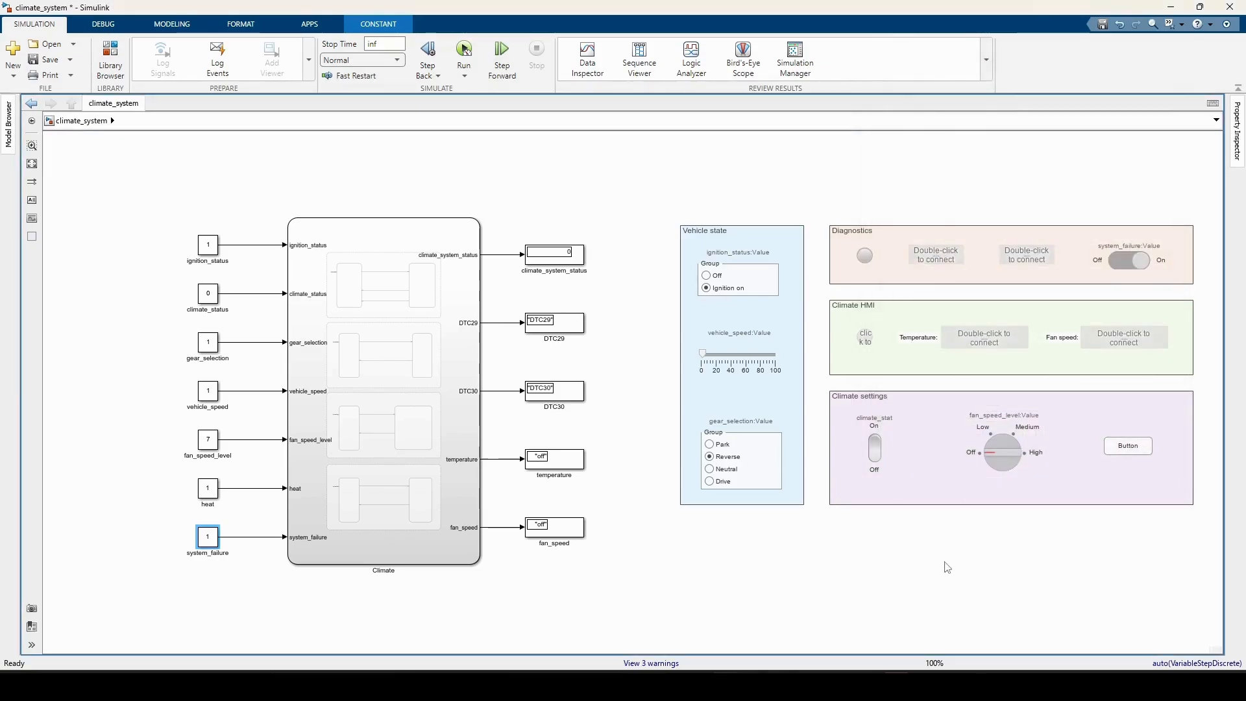
Connect the two Diagnostics displays to the DTC29 and DTC30 output signals of the Climate subsystem
double_click(932, 261)
left_click(554, 323)
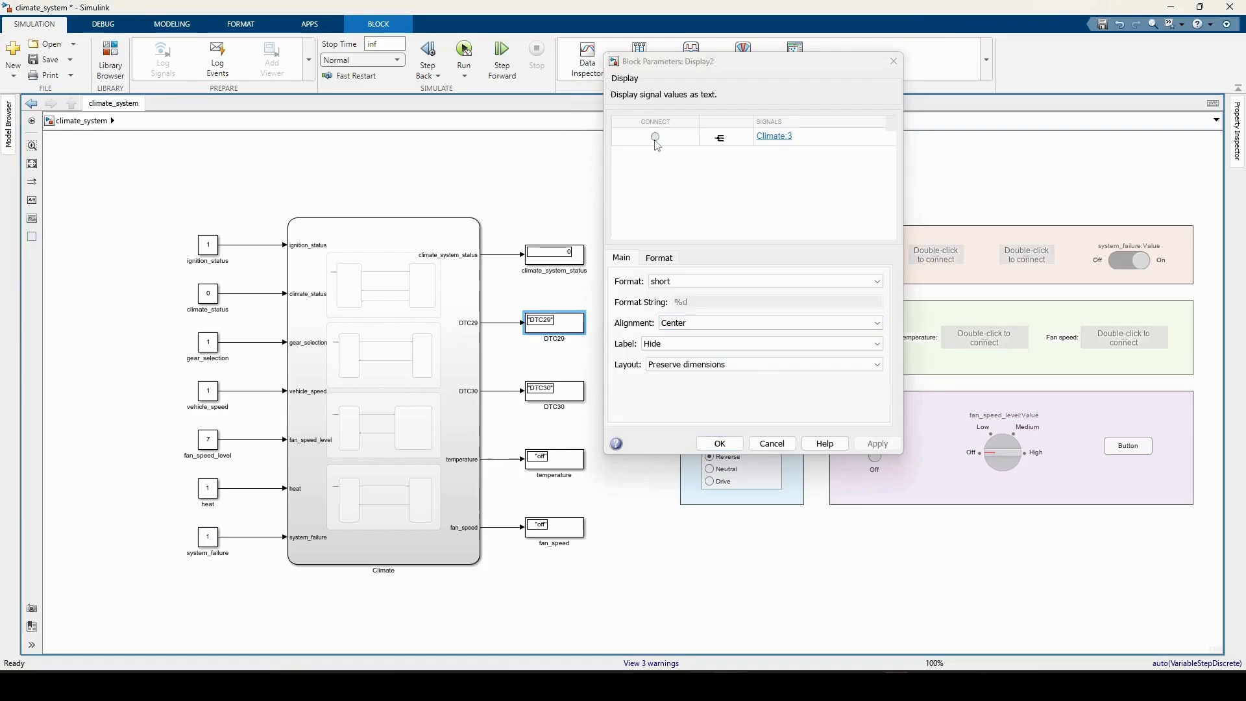
left_click(720, 444)
double_click(1002, 268)
left_click(555, 390)
left_click(810, 443)
Connect the Climate HMI lamp to the climate_system_status output signal of the Climate subsystem
double_click(864, 255)
left_click(554, 253)
left_click(929, 224)
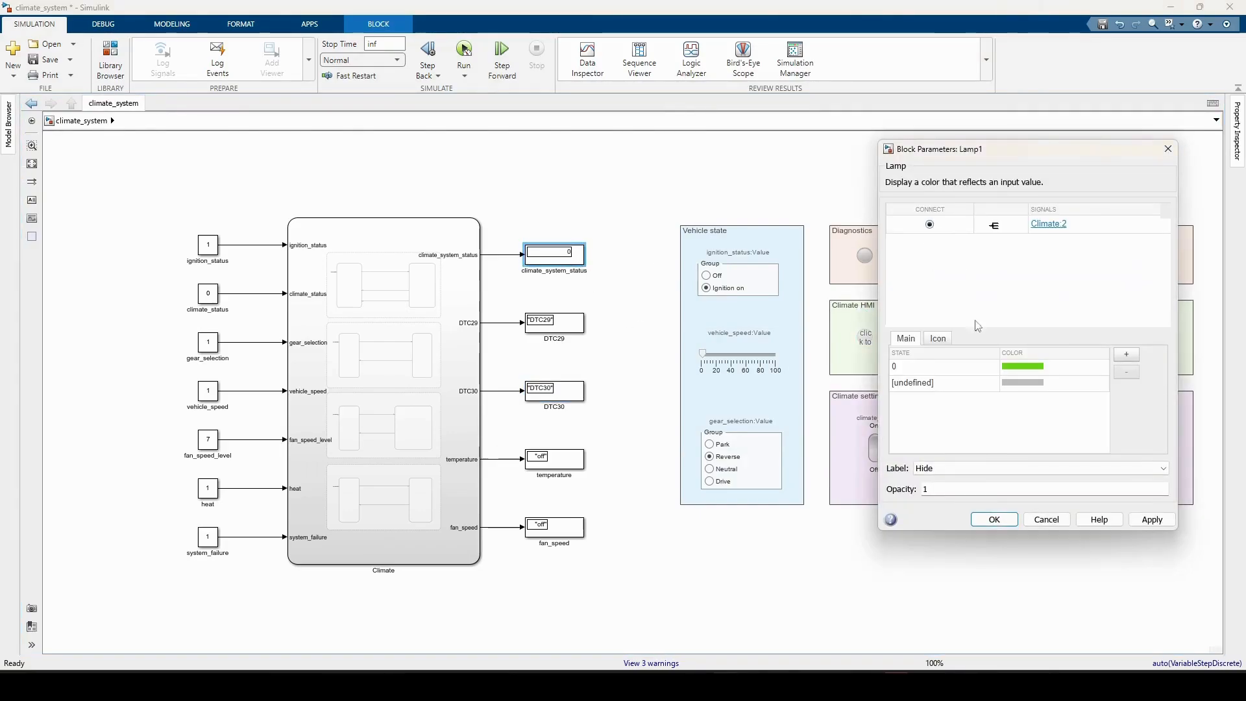
left_click(994, 519)
Connect the Temperature and Fan speed displays in Climate HMI to the temperature and fan_speed output signals
double_click(984, 338)
left_click(555, 459)
left_click(687, 219)
left_click(752, 525)
double_click(1123, 338)
left_click(555, 526)
left_click(827, 221)
left_click(890, 527)
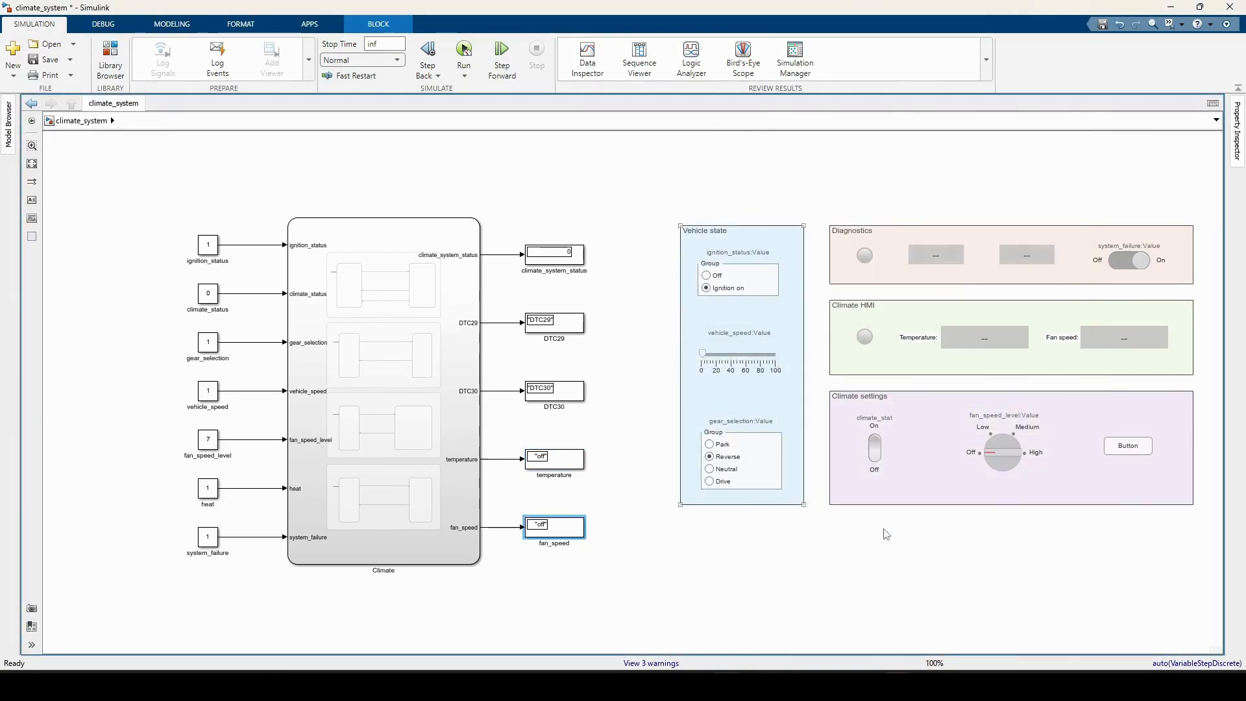
Run the simulation and set the system_failure, climate_status and ignition_status dashboard controls to Off
left_click_drag(998, 542, 941, 564)
left_click(464, 50)
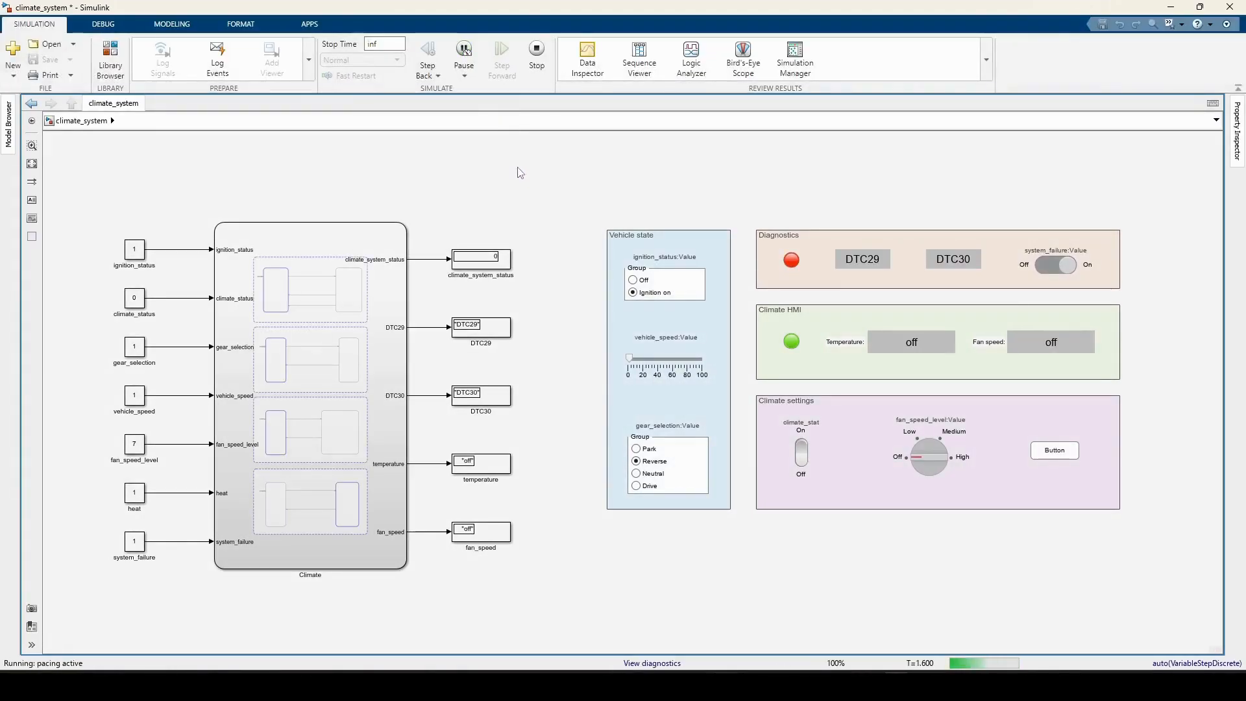
left_click(1050, 267)
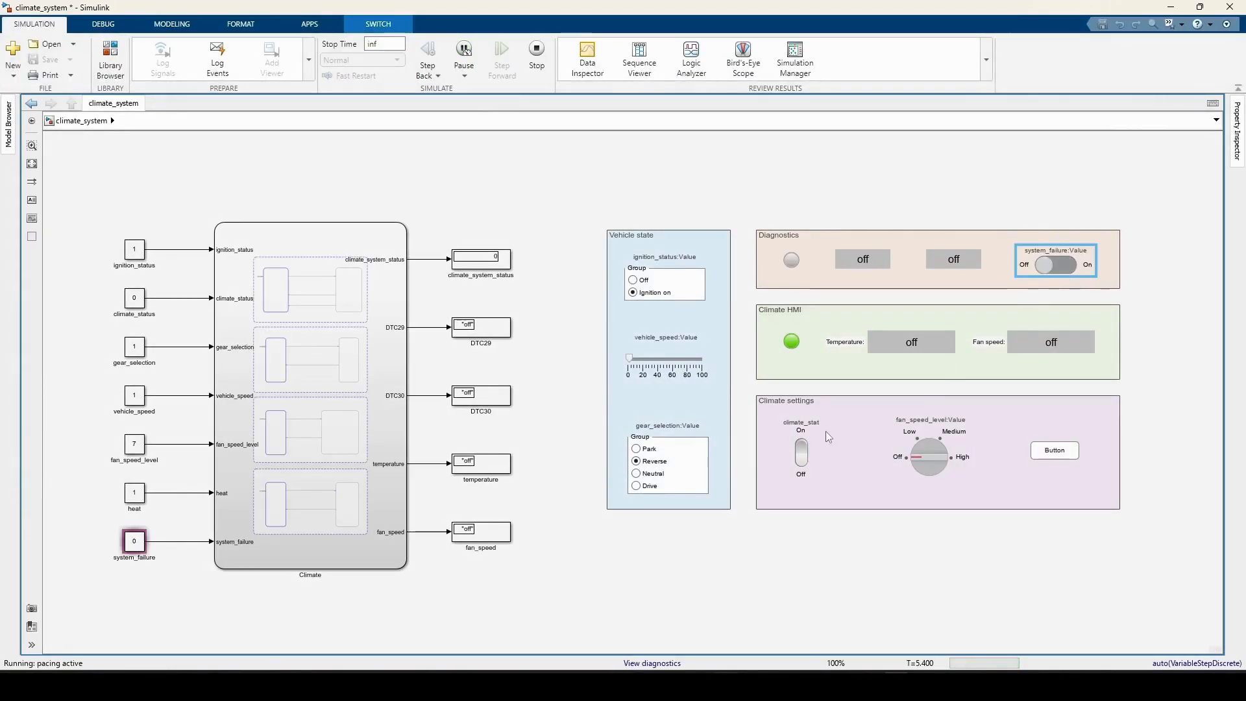
left_click(802, 466)
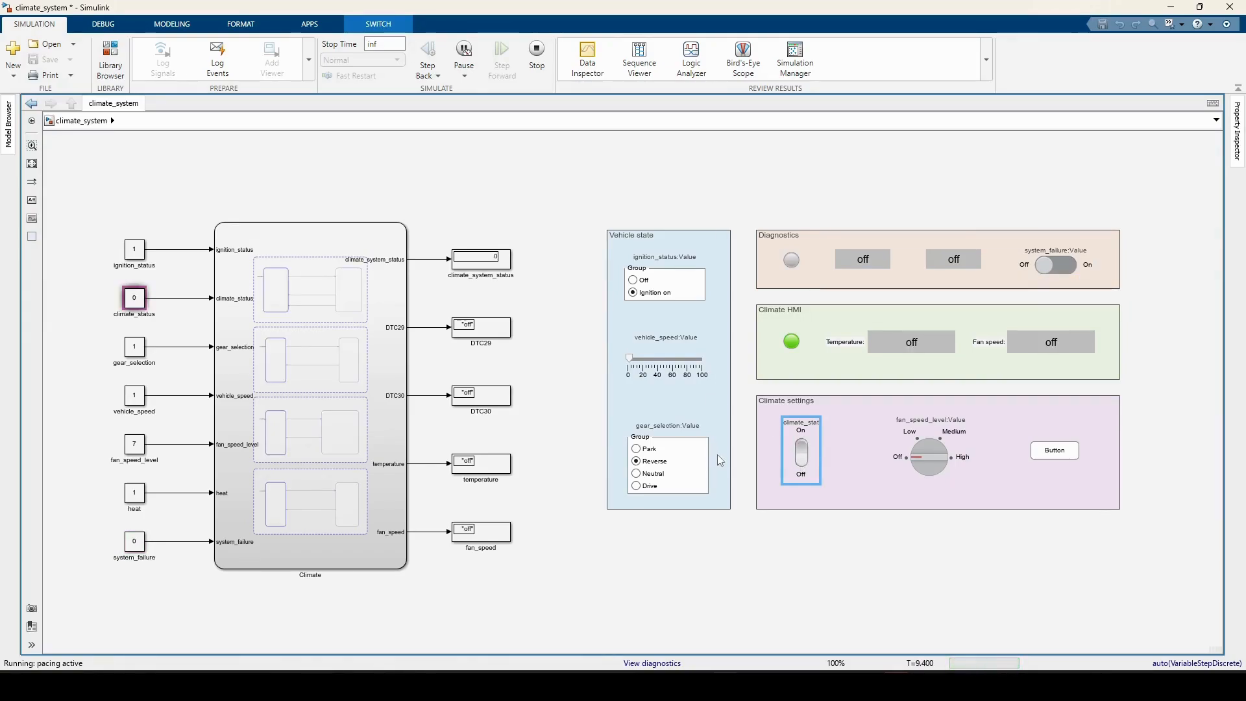
left_click(634, 279)
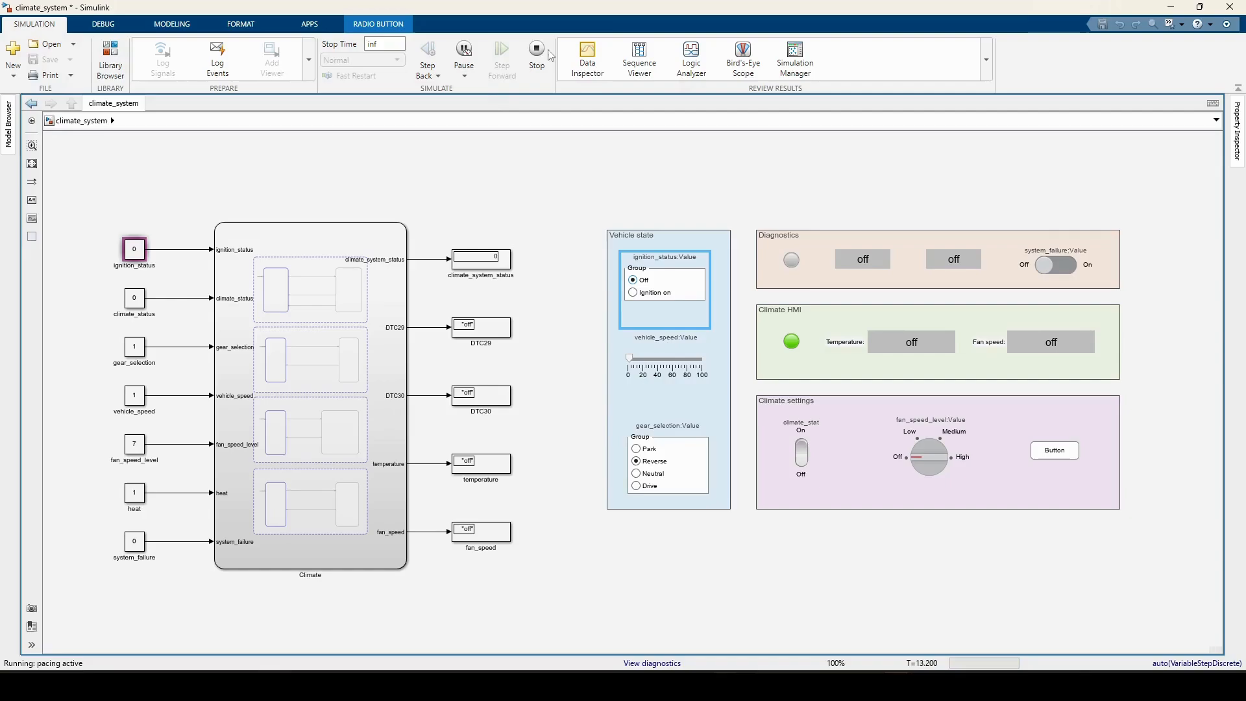
Stop the simulation and change the green state value of the Climate HMI lamp to 1
key("ctrl+shift+t")
double_click(792, 340)
double_click(844, 370)
type("1")
key("Return")
left_click(934, 527)
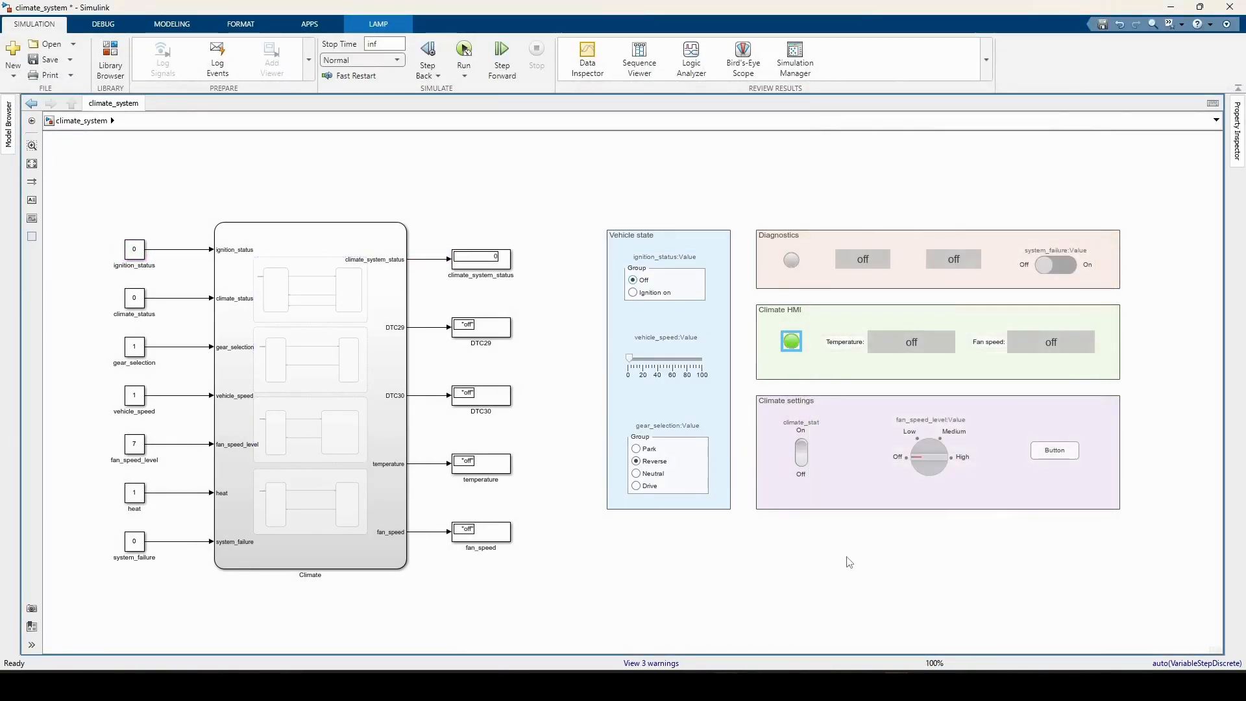
Run the simulation again with the fan speed switch at Off, the gear selection at Park and the ignition on
left_click(462, 52)
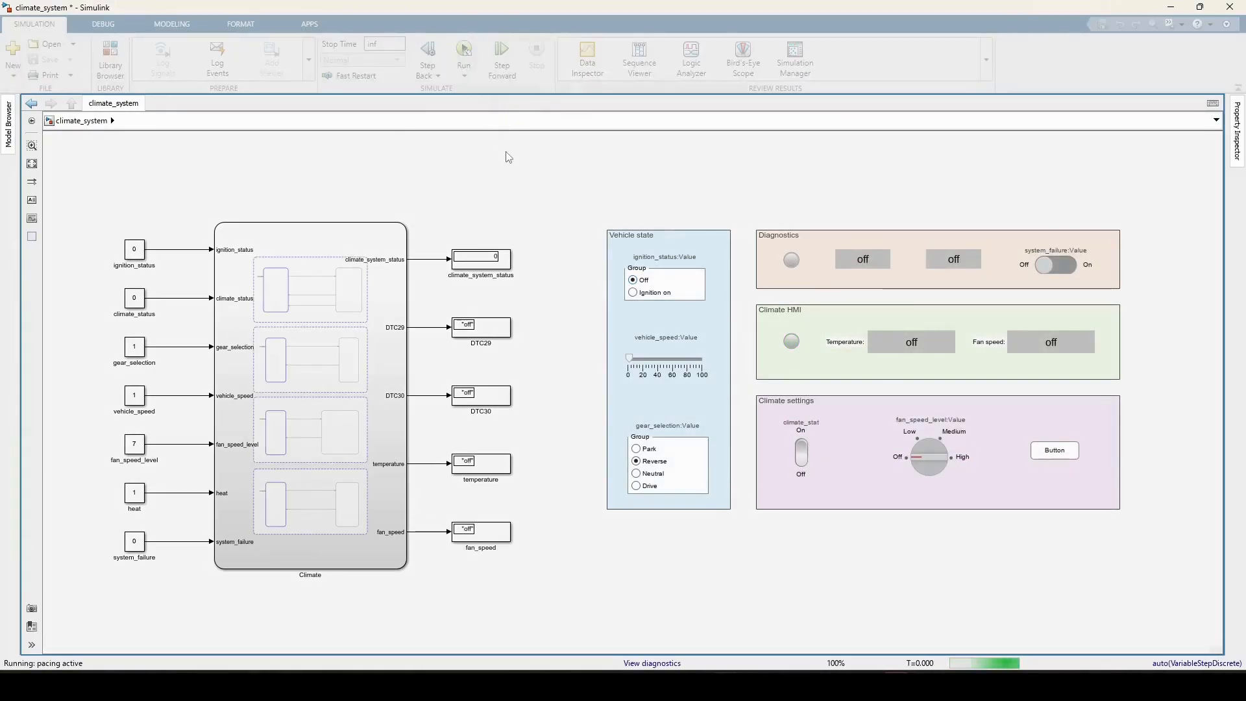
left_click(925, 462)
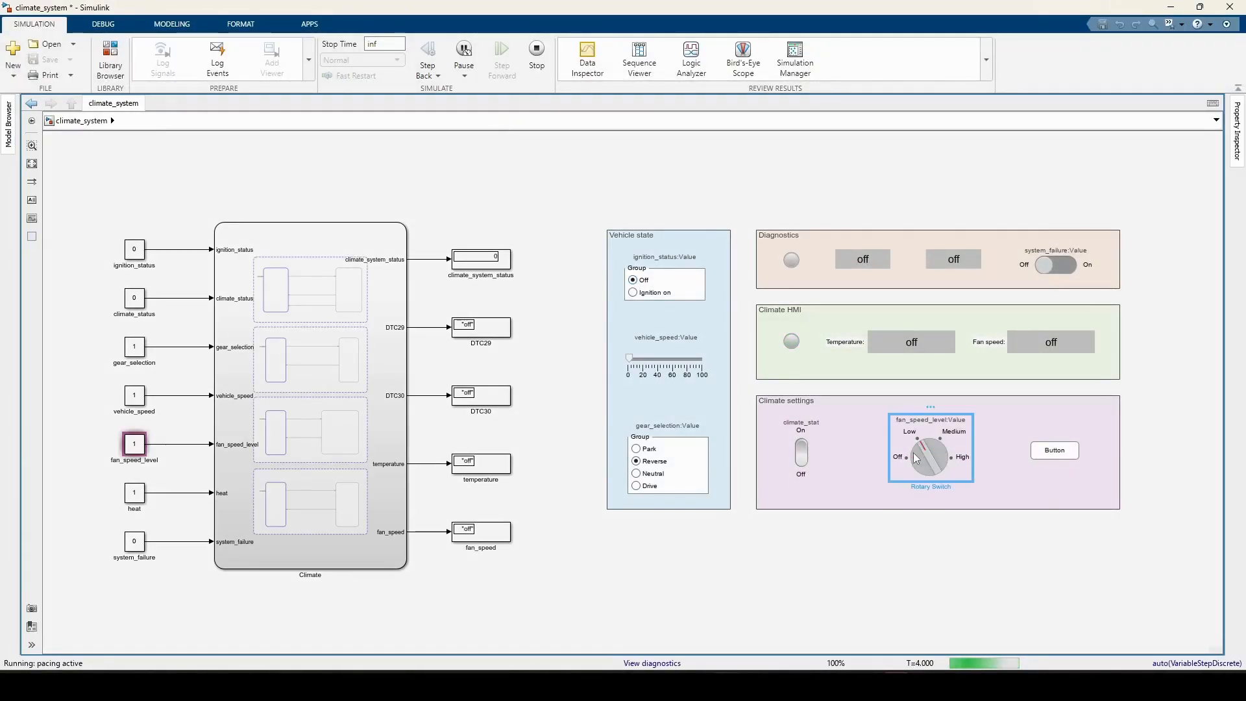
left_click(649, 452)
left_click(651, 293)
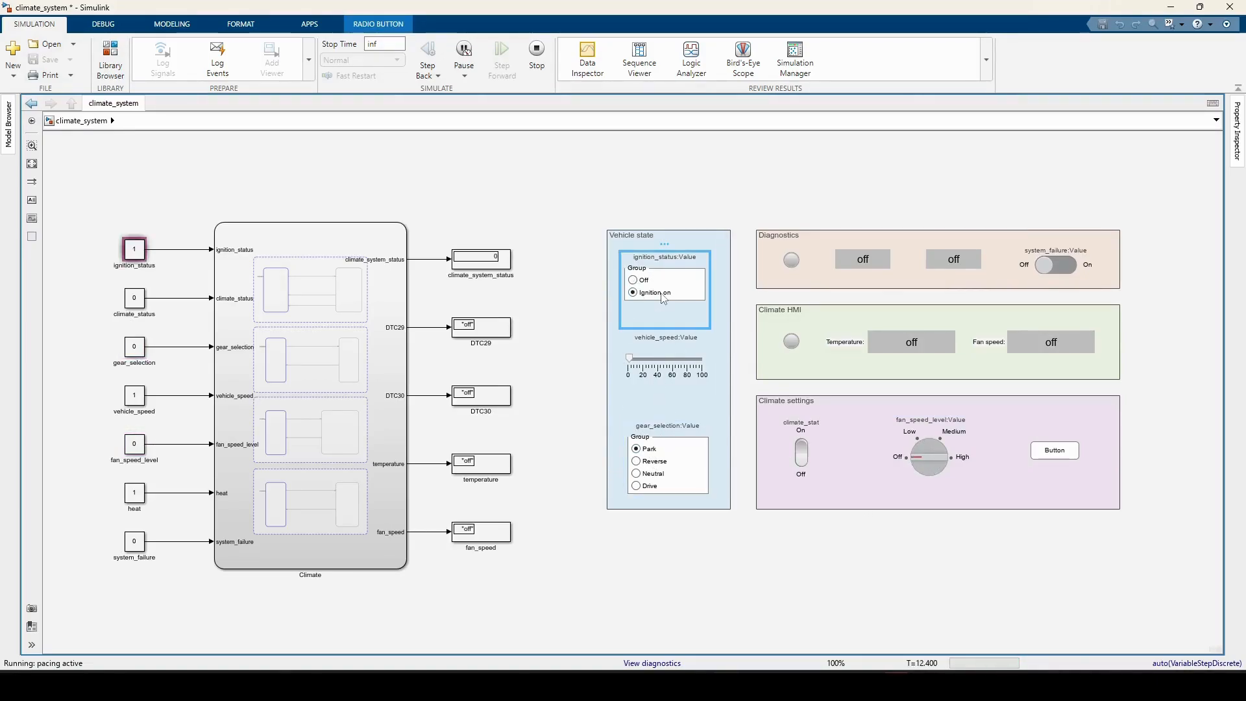
Test the Climate settings controls by switching the climate on, setting the fan speed to Medium and operating the heat button
left_click(803, 448)
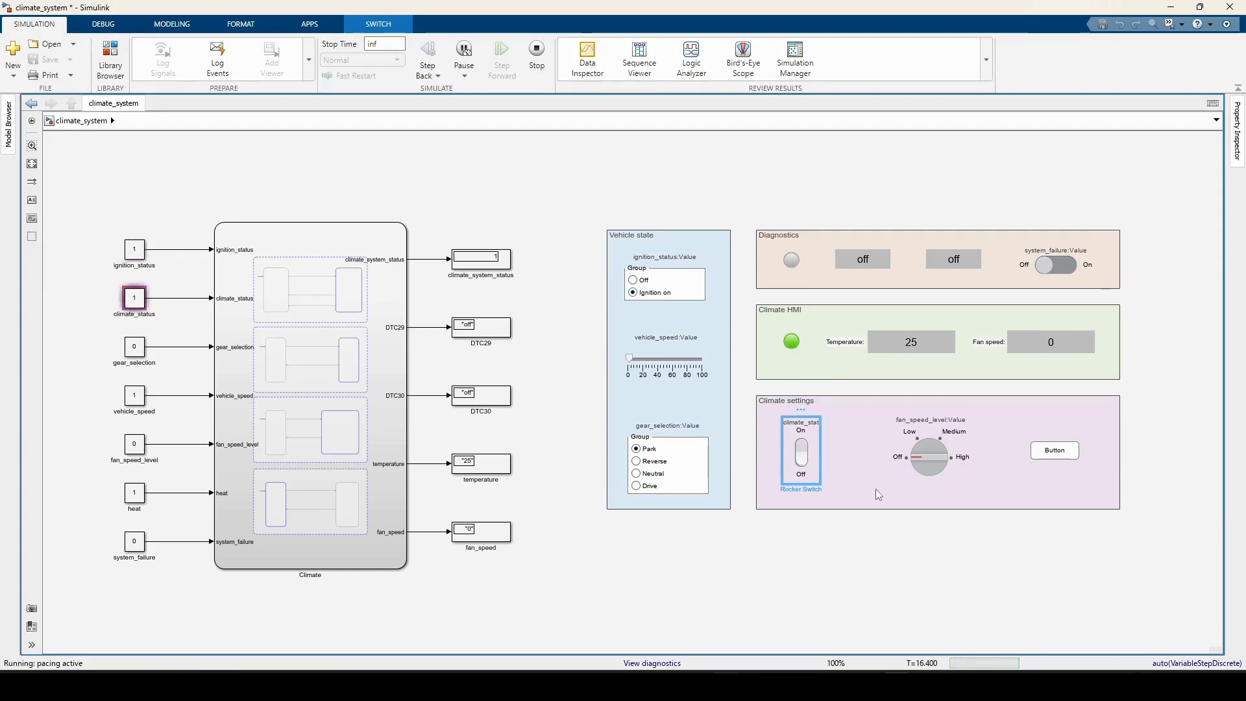
left_click(936, 445)
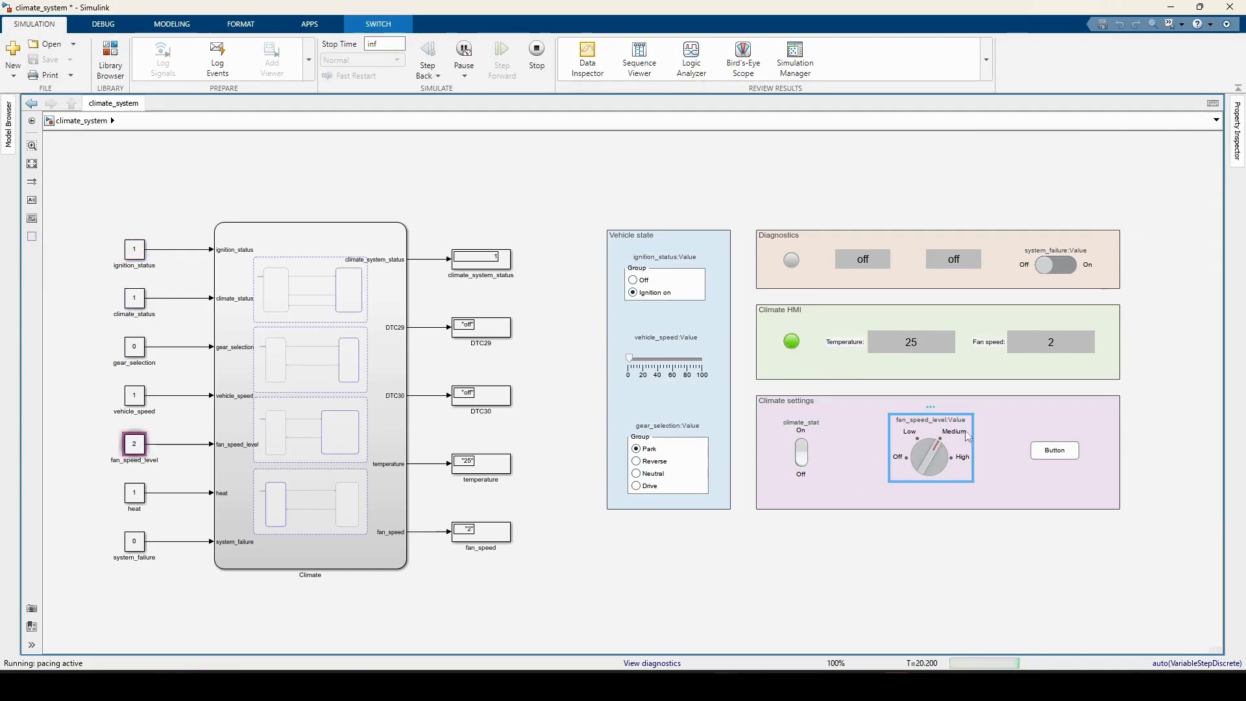
left_click(1044, 454)
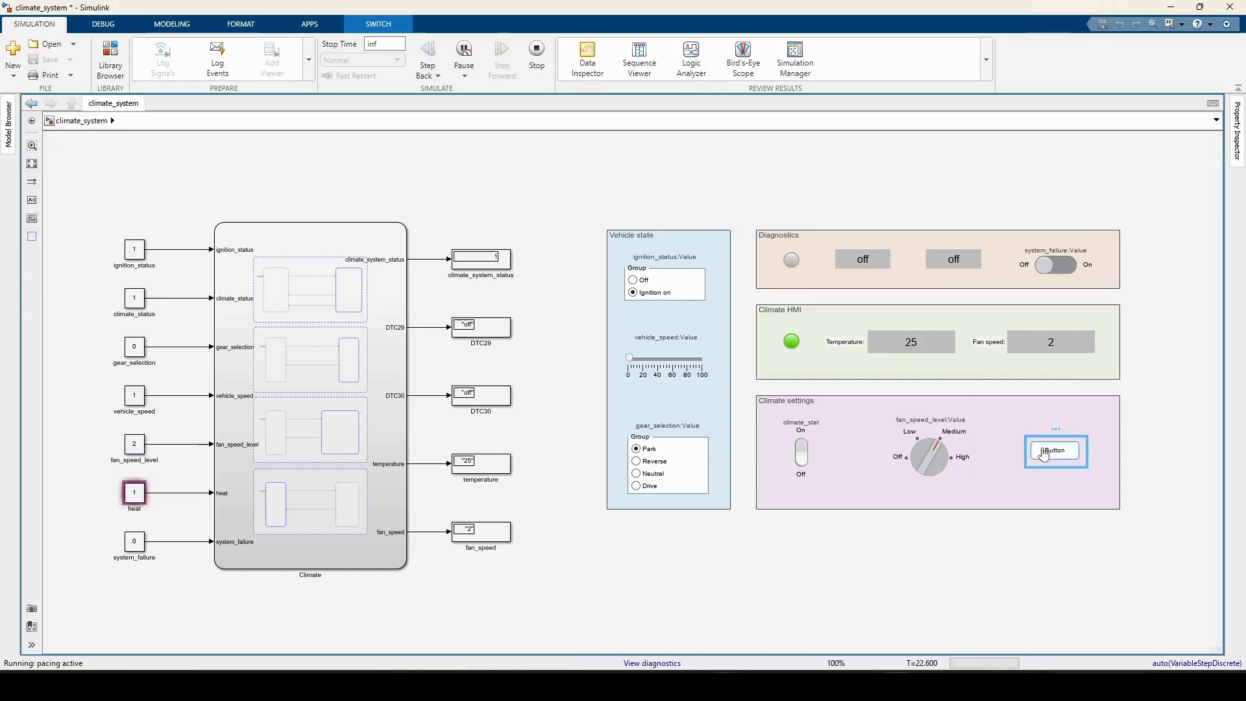
Turn the system_failure switch on and the climate_status switch off, and stop the simulation
left_click(1045, 273)
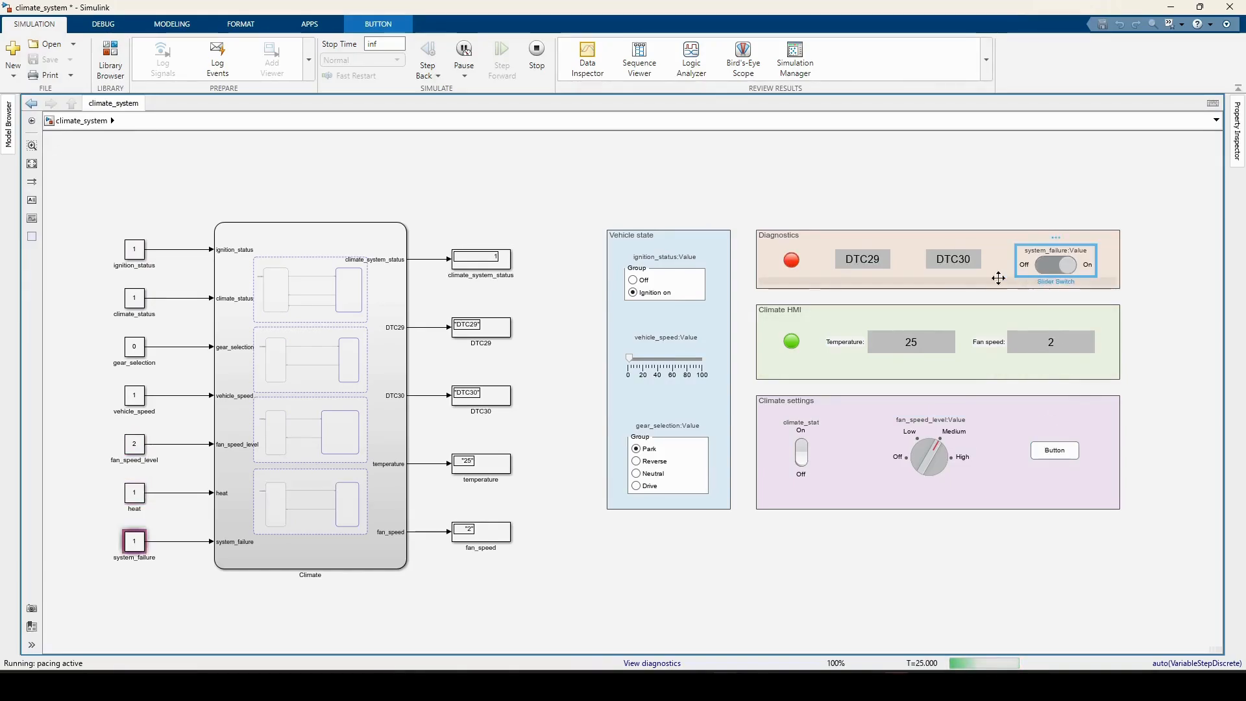
left_click(802, 462)
left_click(537, 55)
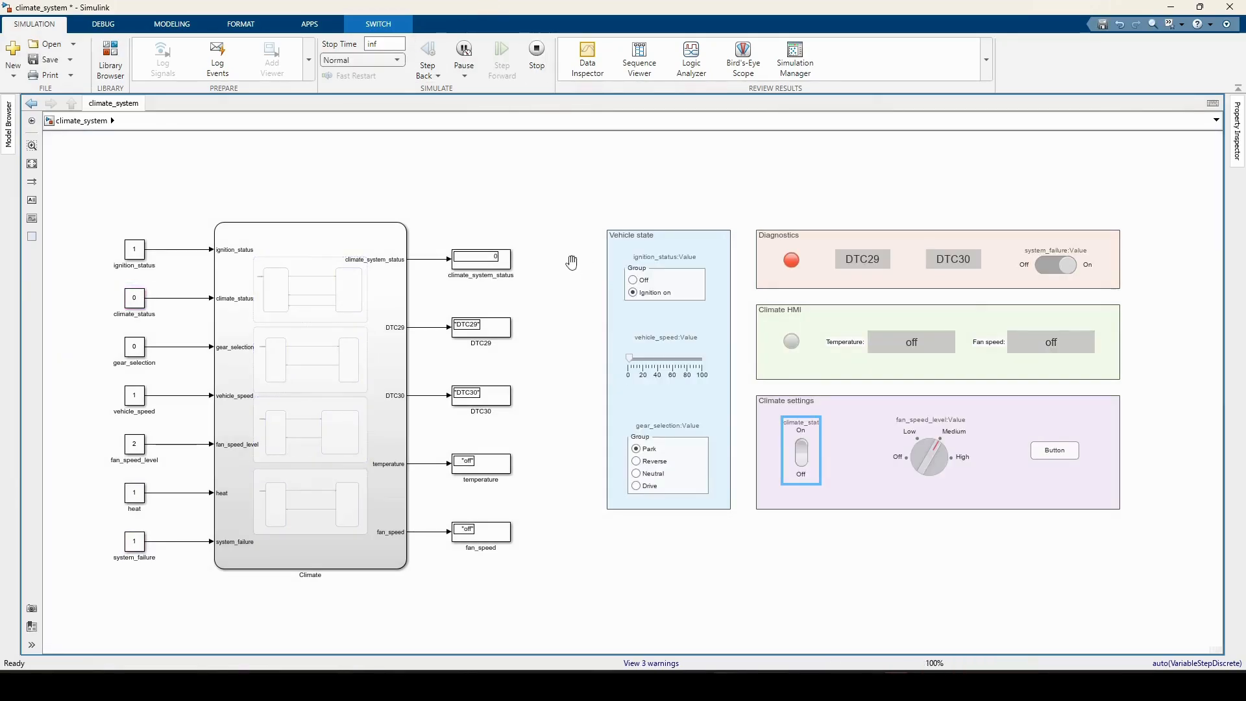
Add a text annotation above the dashboard groups reading "Climate System Dashboard"
left_click_drag(571, 262, 535, 231)
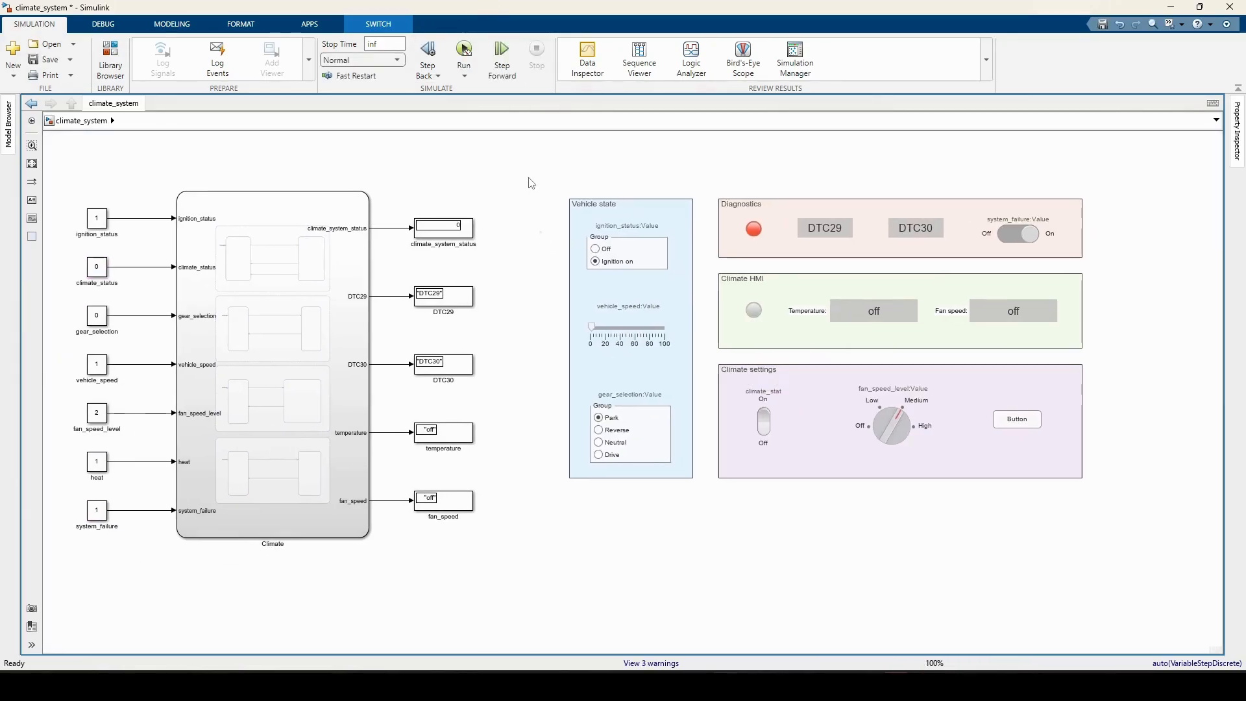
left_click(30, 206)
left_click(803, 170)
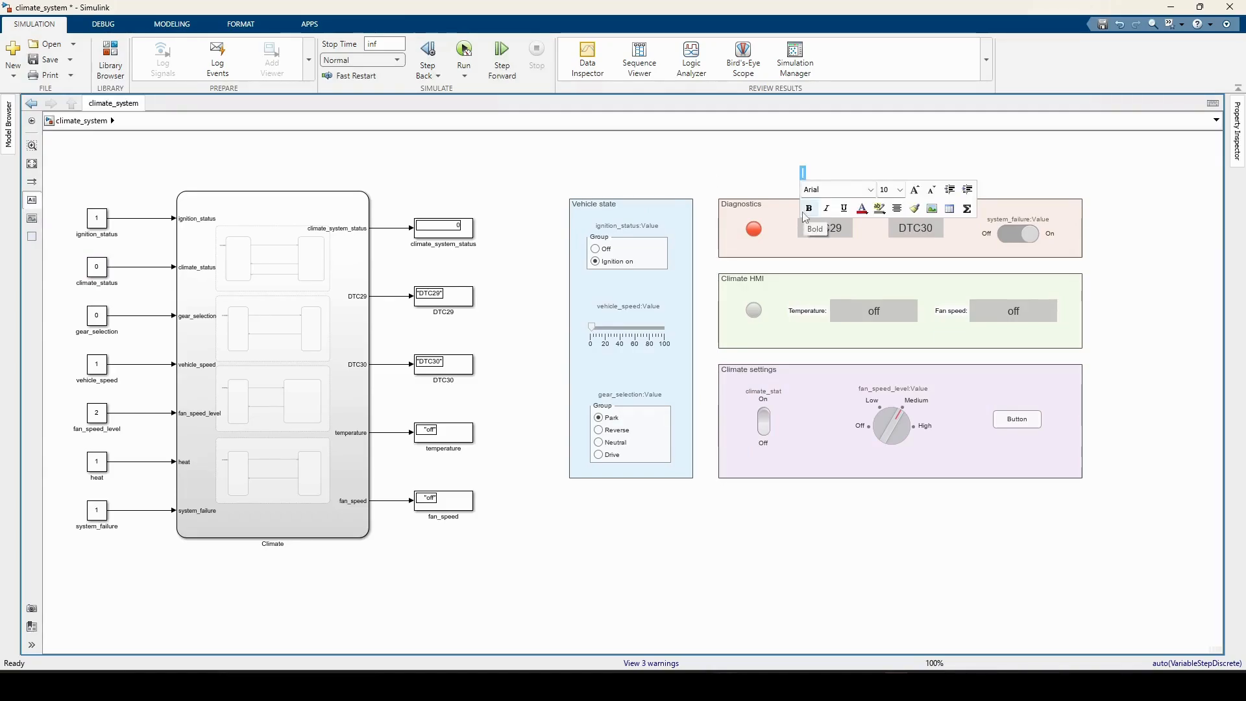
type("Climate System Dashboard")
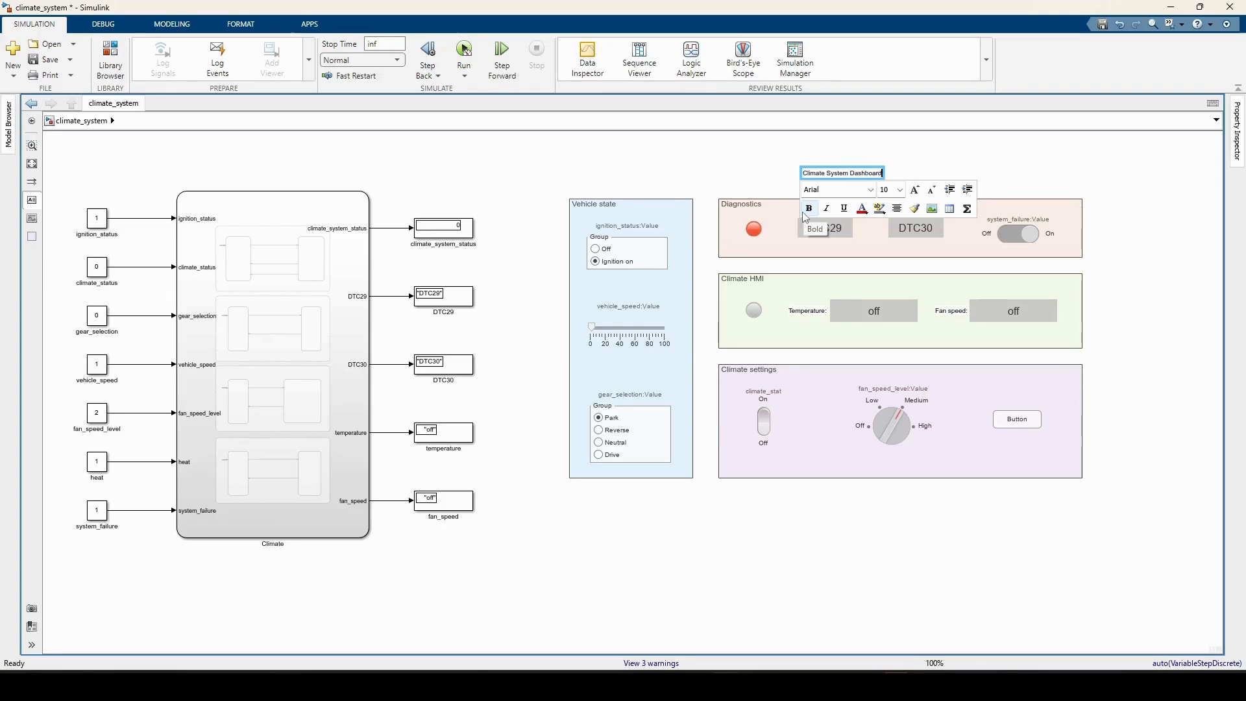
Format the dashboard title as 26-point bold text and centre it above the dashboard groups
left_click(914, 191)
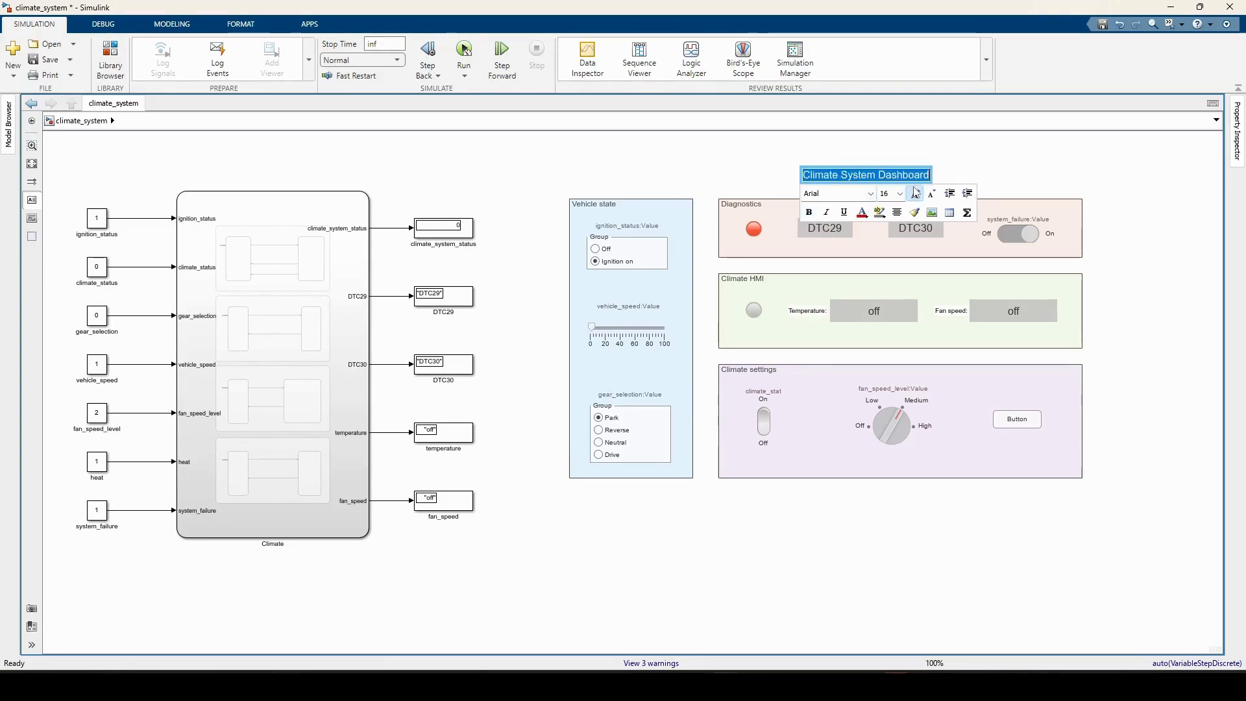
left_click(914, 201)
key("ctrl+b")
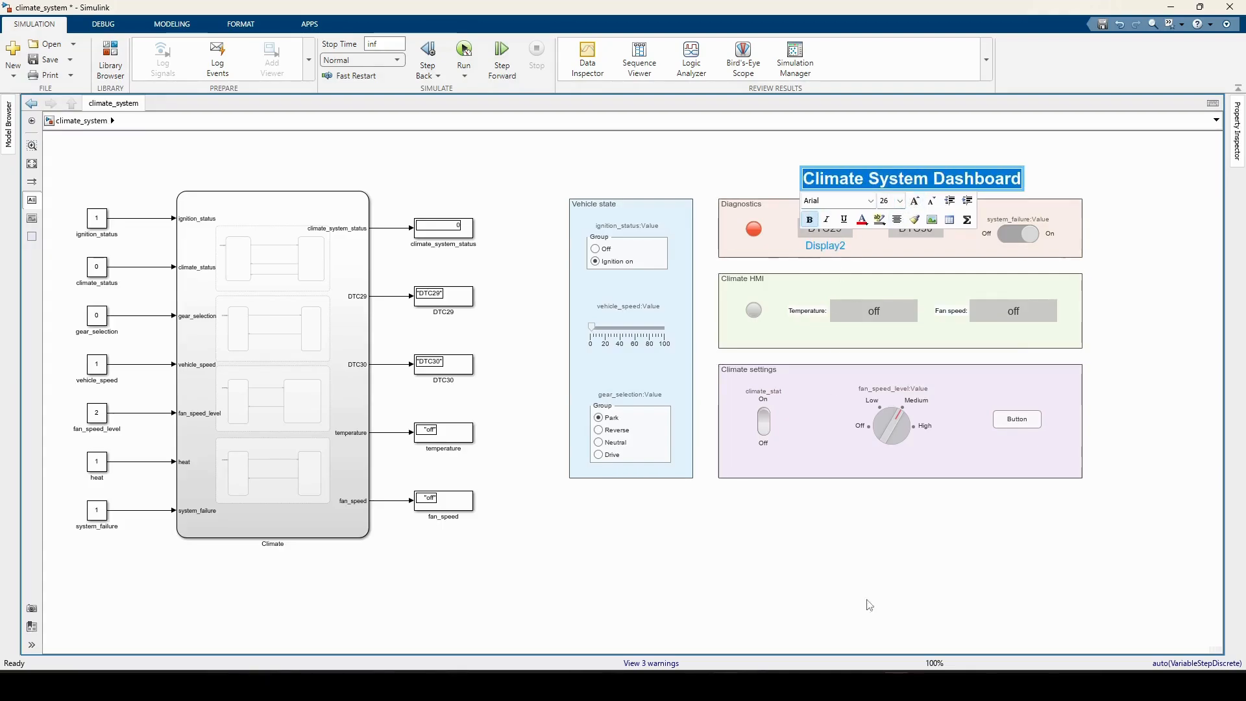
key("Escape")
left_click_drag(968, 184, 873, 172)
left_click(912, 517)
Draw an area enclosing the dashboard title and all dashboard groups, make its background white and tighten its edges
scroll(826, 551, "down", 2)
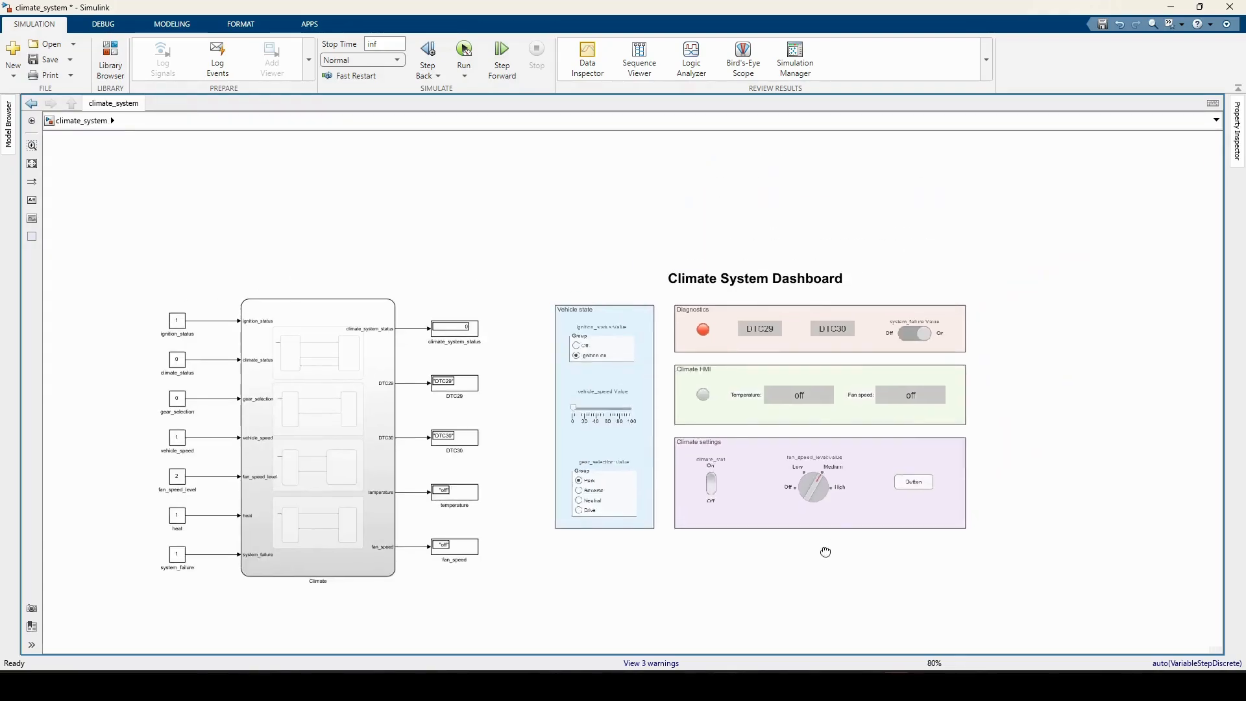
mouse_move(32, 236)
left_mouse_down()
mouse_move(579, 241)
mouse_move(573, 286)
mouse_move(656, 362)
mouse_move(993, 555)
left_mouse_up()
right_click(981, 523)
mouse_move(1036, 572)
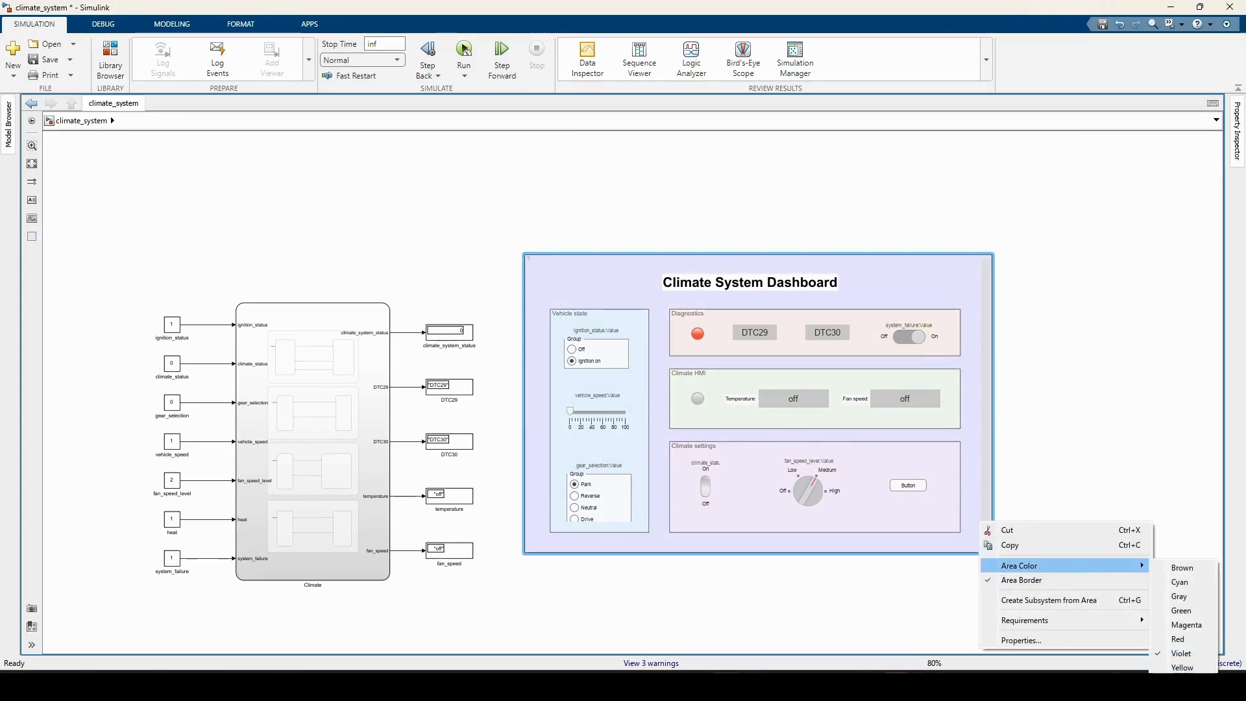
left_click(1182, 667)
left_click(598, 323)
left_click(708, 455)
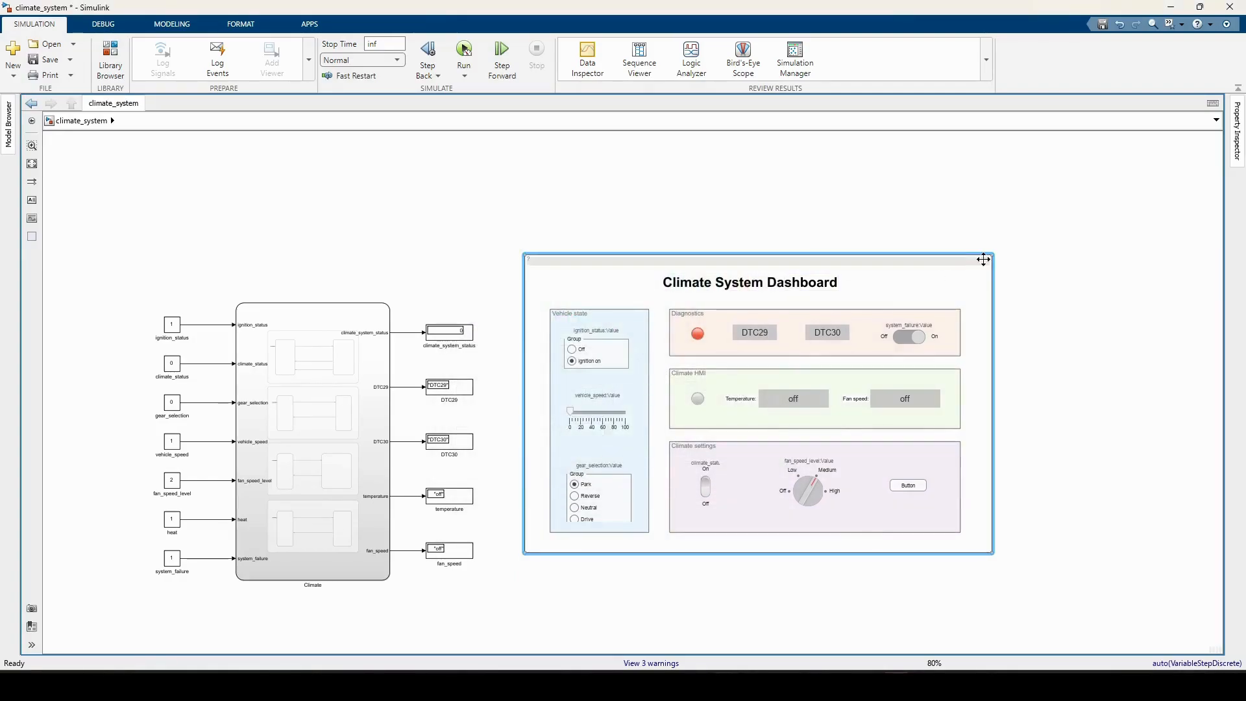
left_click_drag(983, 260, 998, 292)
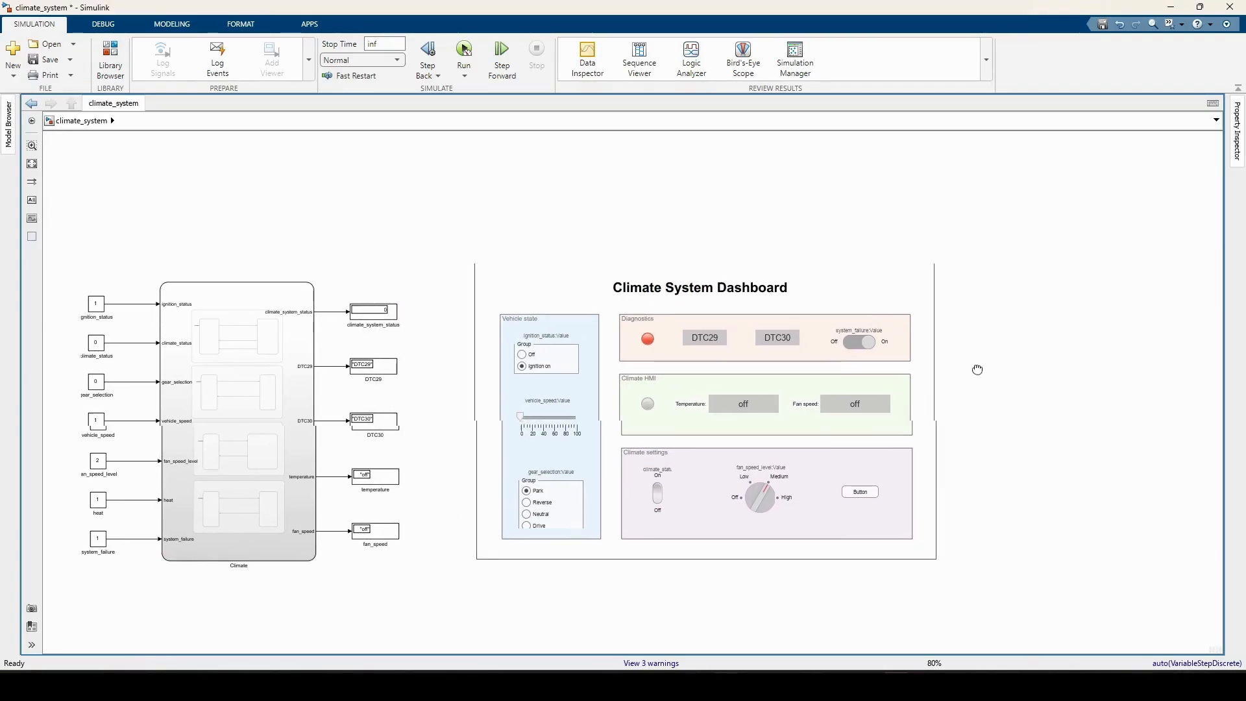
Select the enclosing area with all its dashboard contents and create a subsystem from the selection
left_click_drag(436, 231, 979, 596)
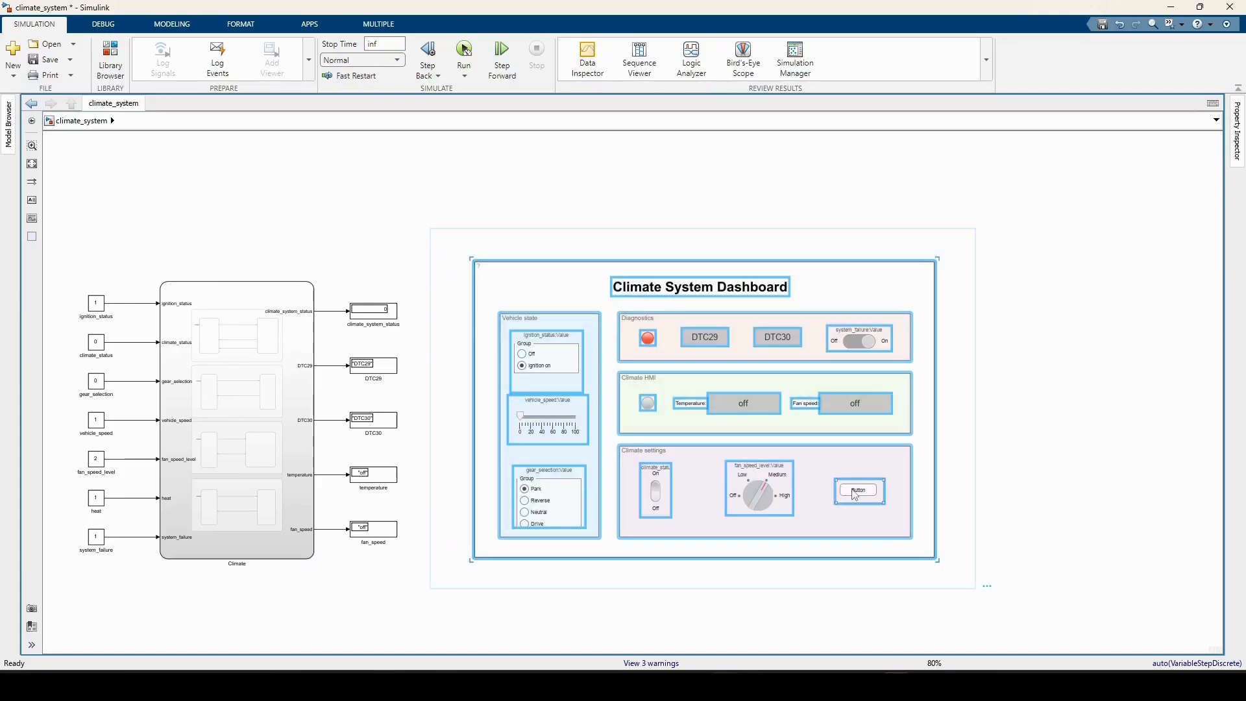
right_click(851, 489)
left_click(901, 590)
Name the new subsystem "Dashboard", reshape it into a small wide rectangle and place it in the middle of the Climate block
scroll(710, 432, "up", 3)
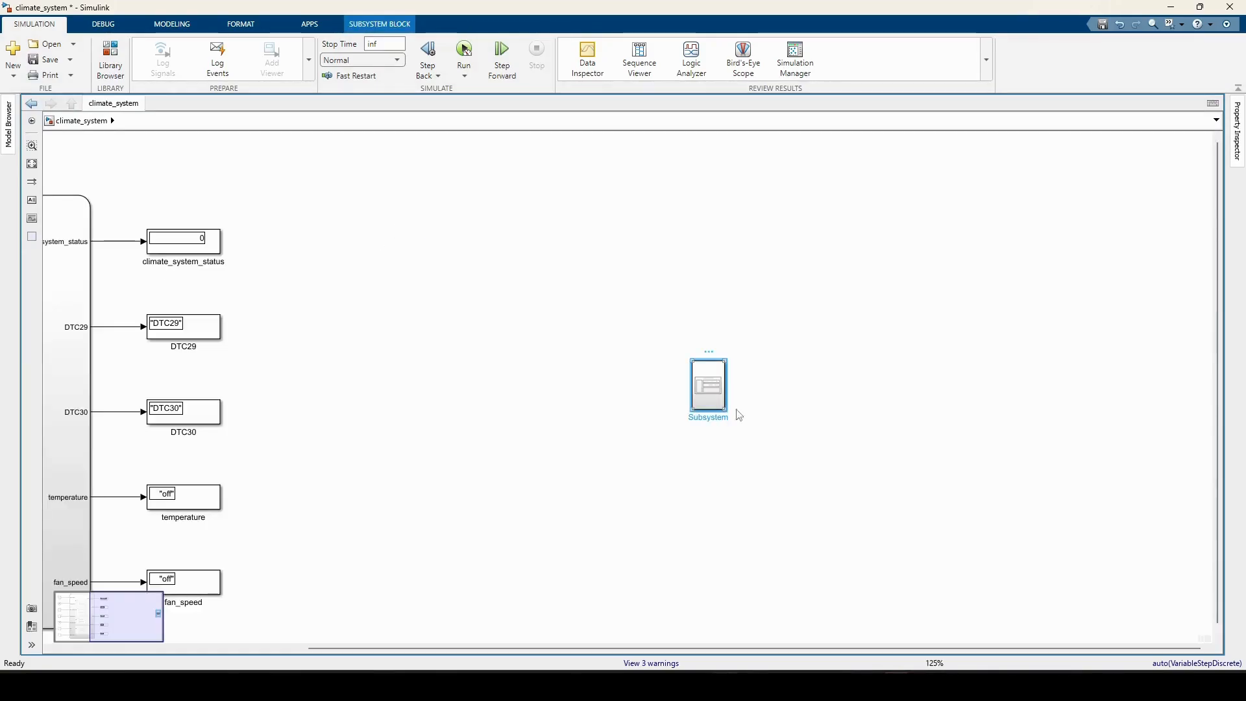
left_click_drag(671, 376, 524, 372)
left_click_drag(847, 375, 296, 238)
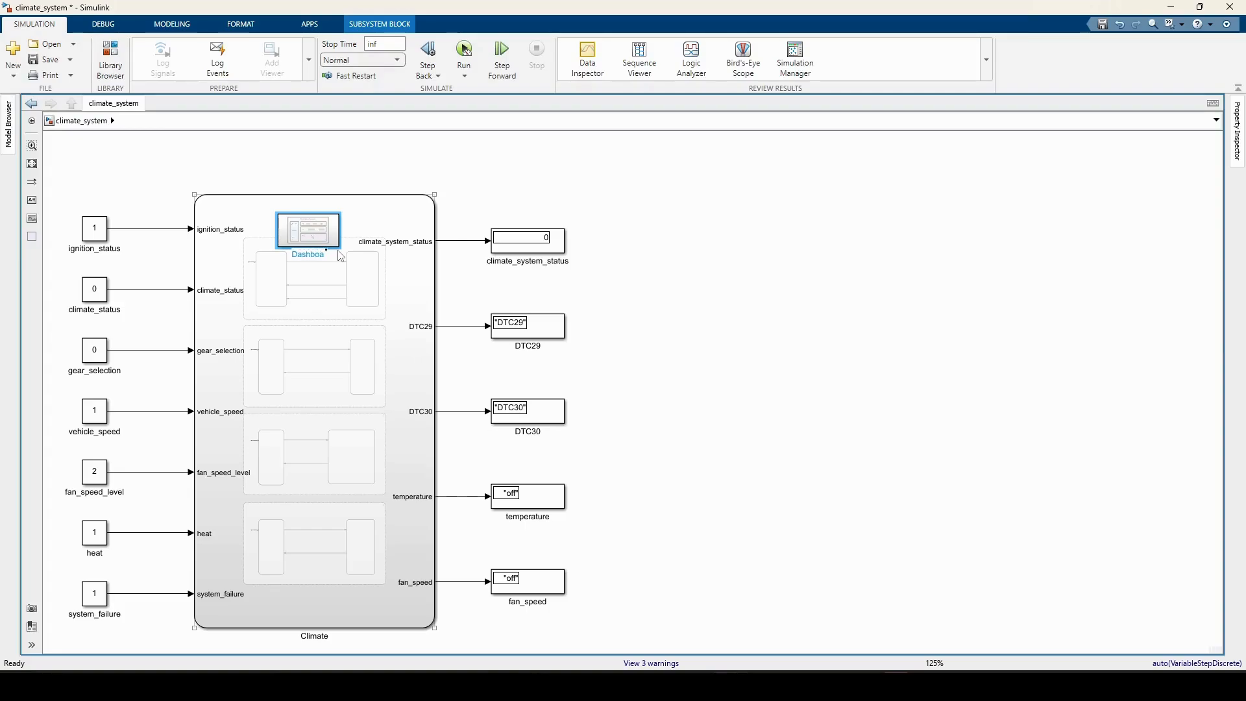
left_click(822, 256)
left_click_drag(361, 416, 544, 395)
left_click_drag(490, 205, 494, 383)
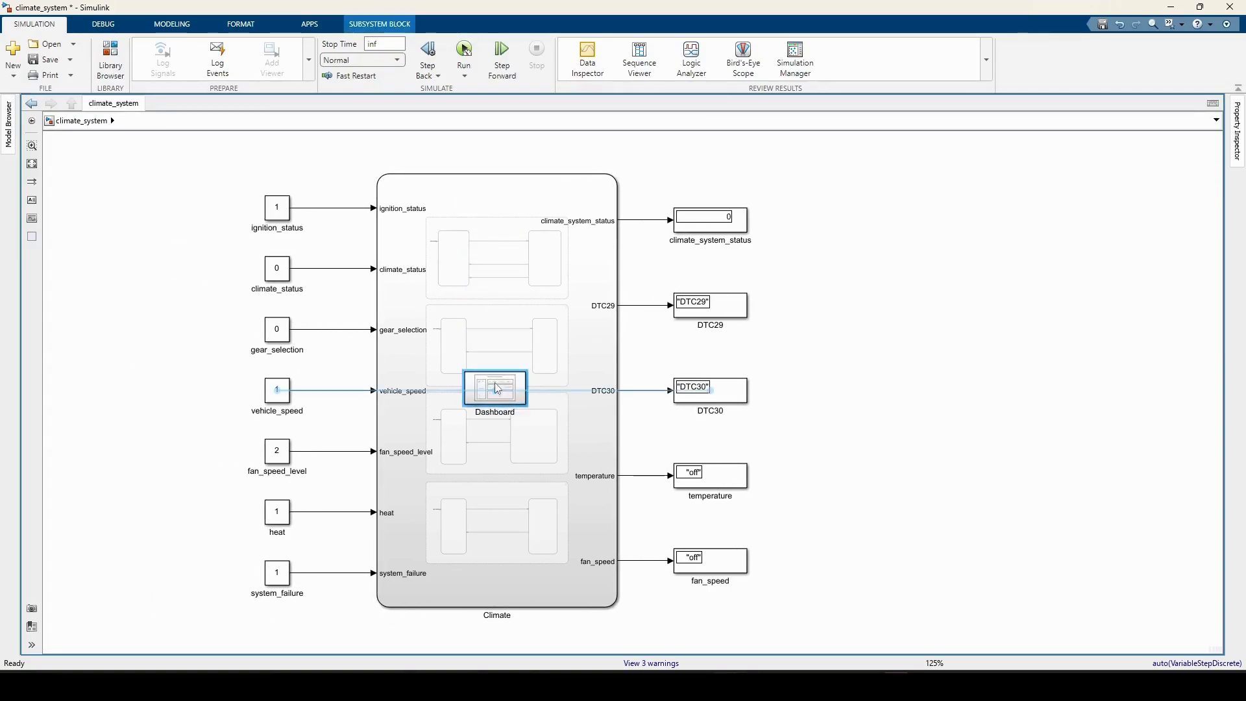
left_click_drag(503, 340, 532, 331)
Run the simulation, test the system_failure switch inside the Dashboard subsystem by turning it off and on again, and stop the run
left_click(464, 50)
left_click(531, 374)
double_click(530, 374)
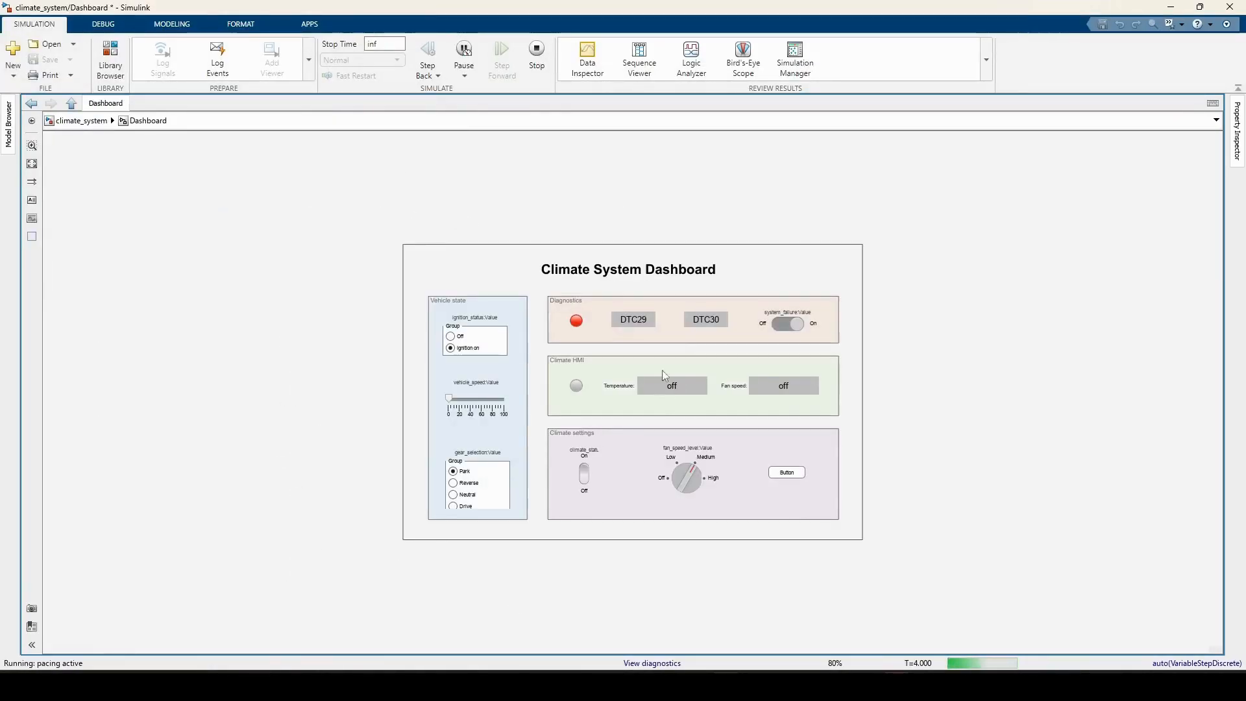
left_click(783, 326)
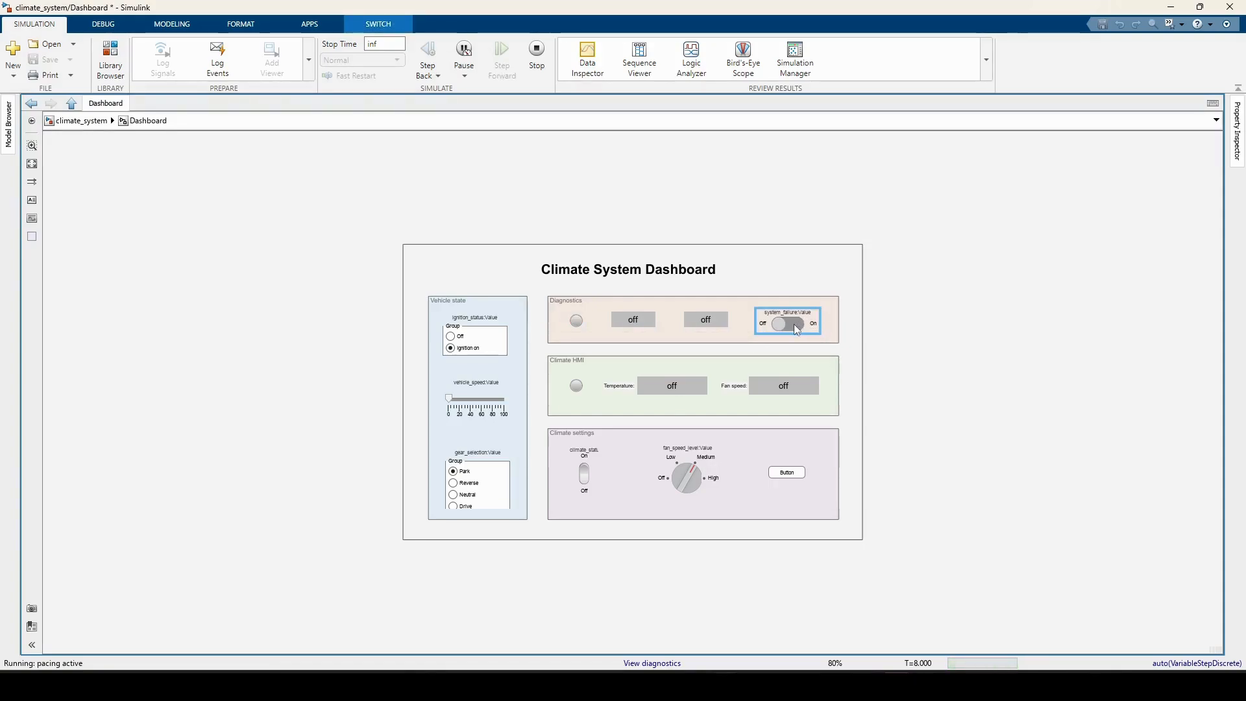
left_click(537, 52)
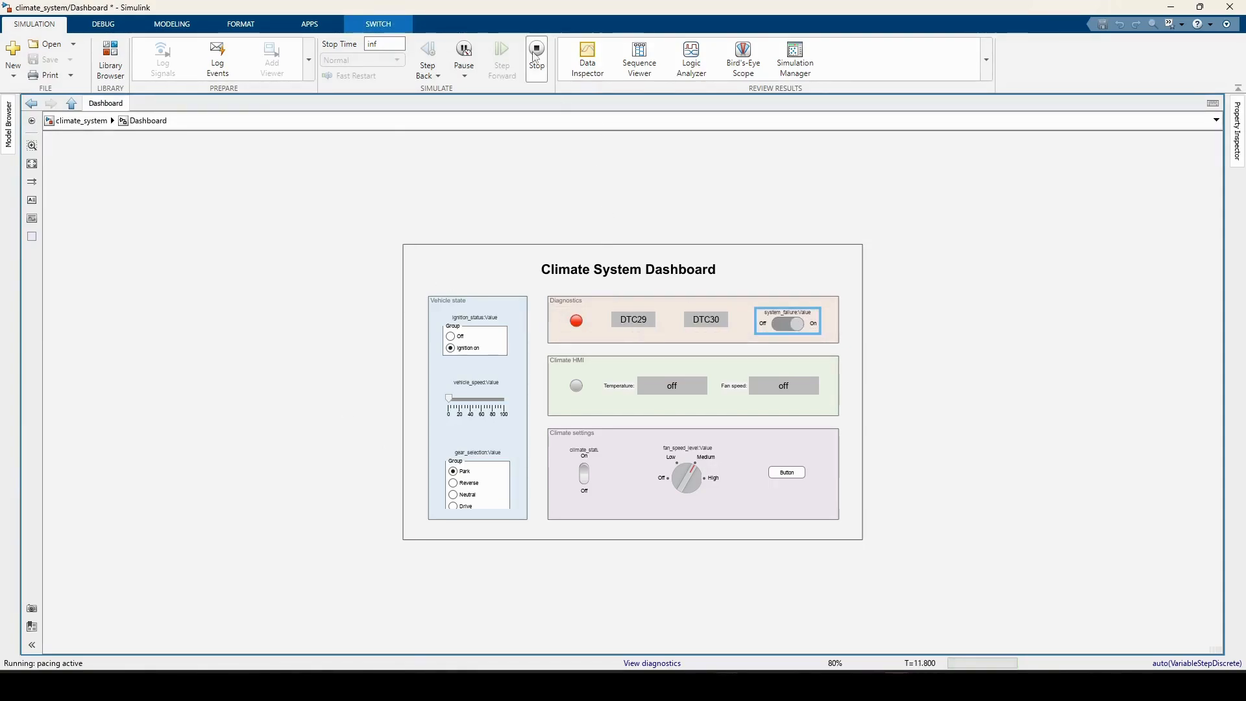